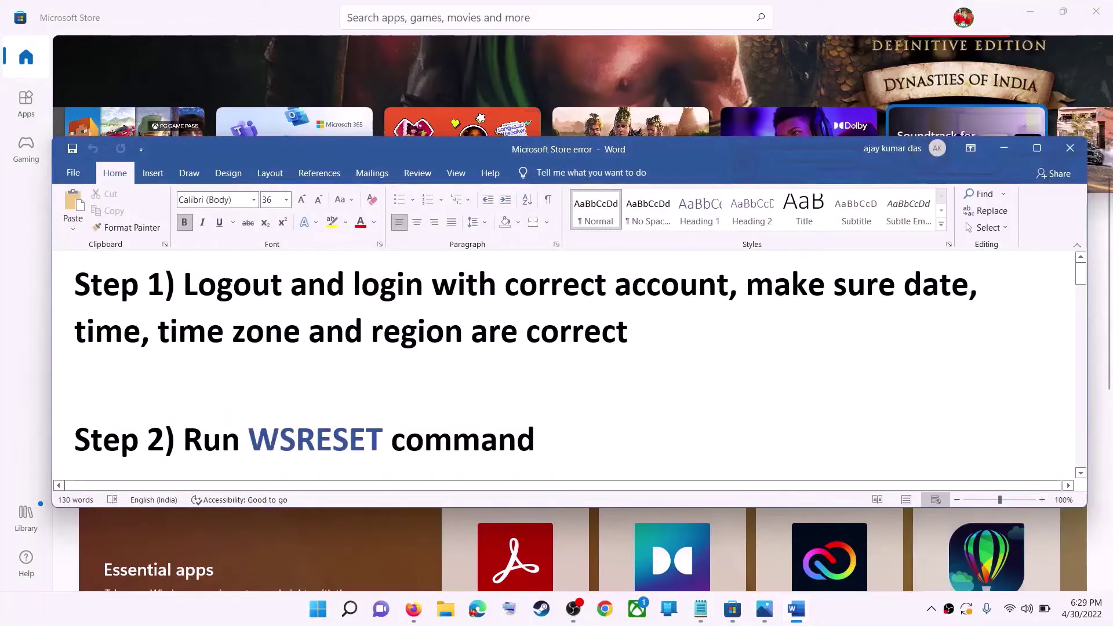
Switch to Microsoft Store, sign out of the current account and start signing in with the correct account
left_click_drag(184, 284, 729, 285)
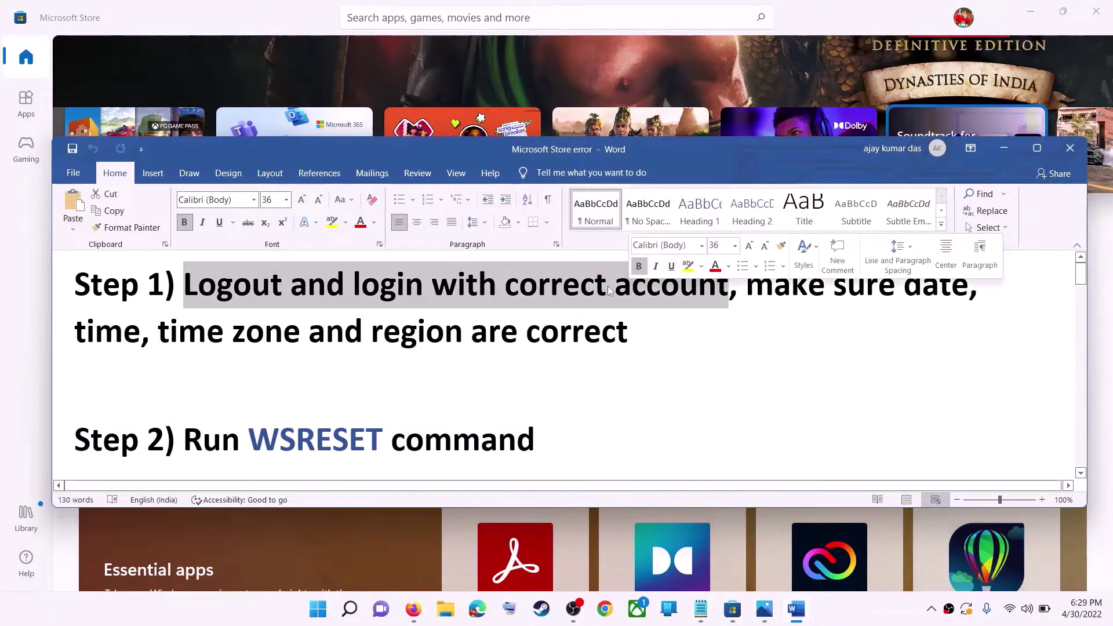
left_click(1006, 152)
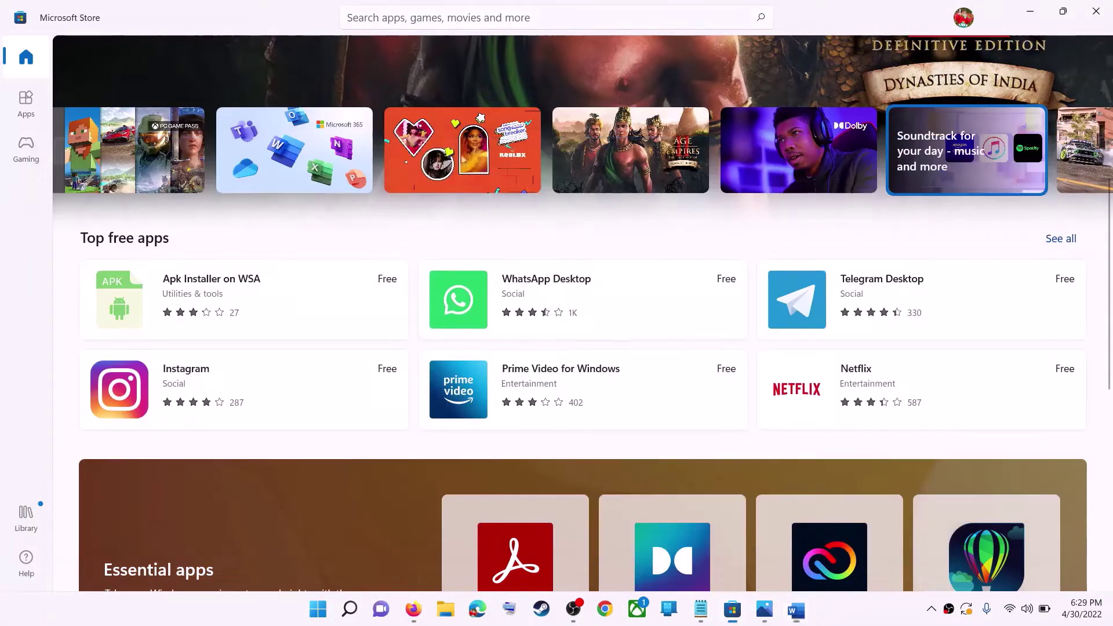
scroll(816, 358, "down", 2)
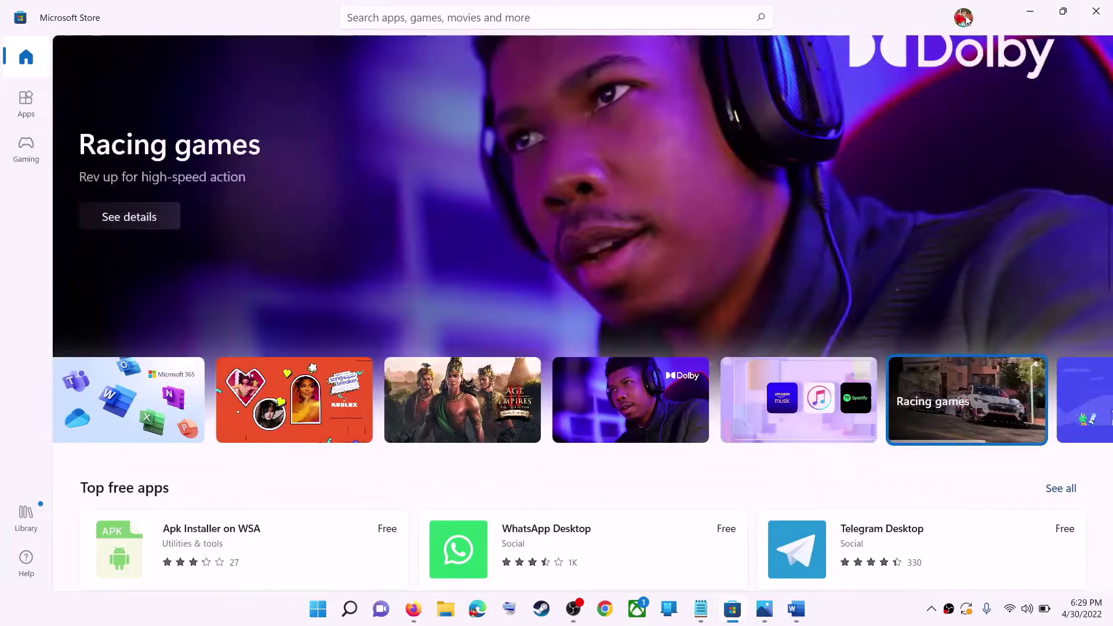
left_click(963, 18)
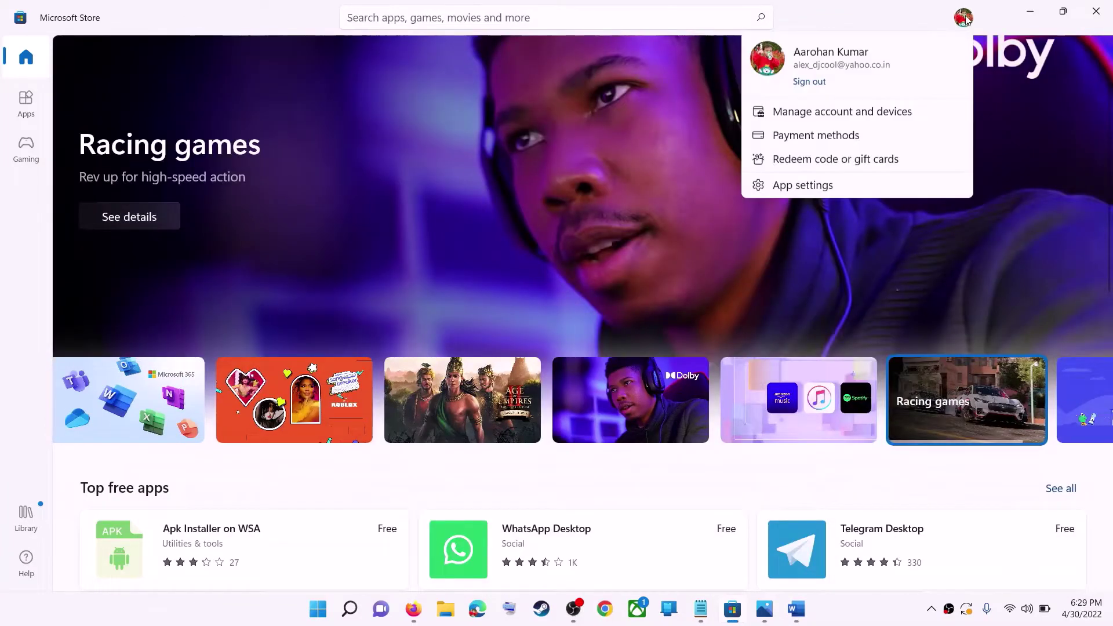
left_click(795, 86)
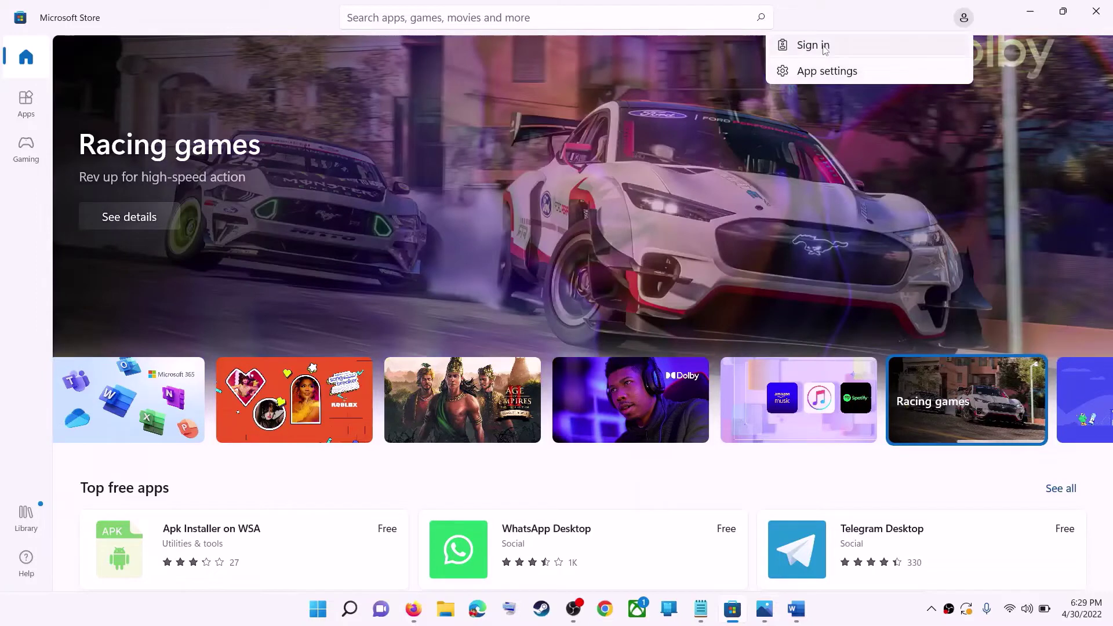
left_click(825, 49)
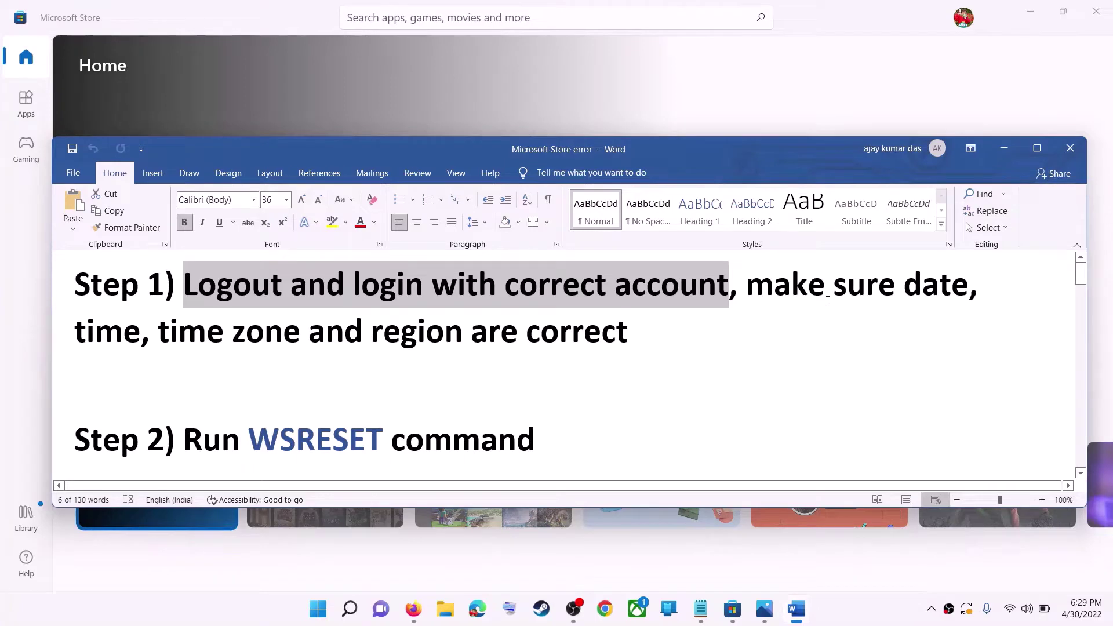
Open the Windows Date & time settings and select the time zone (UTC+05:30) Chennai, Kolkata, Mumbai, New Delhi
left_click_drag(828, 301, 565, 323)
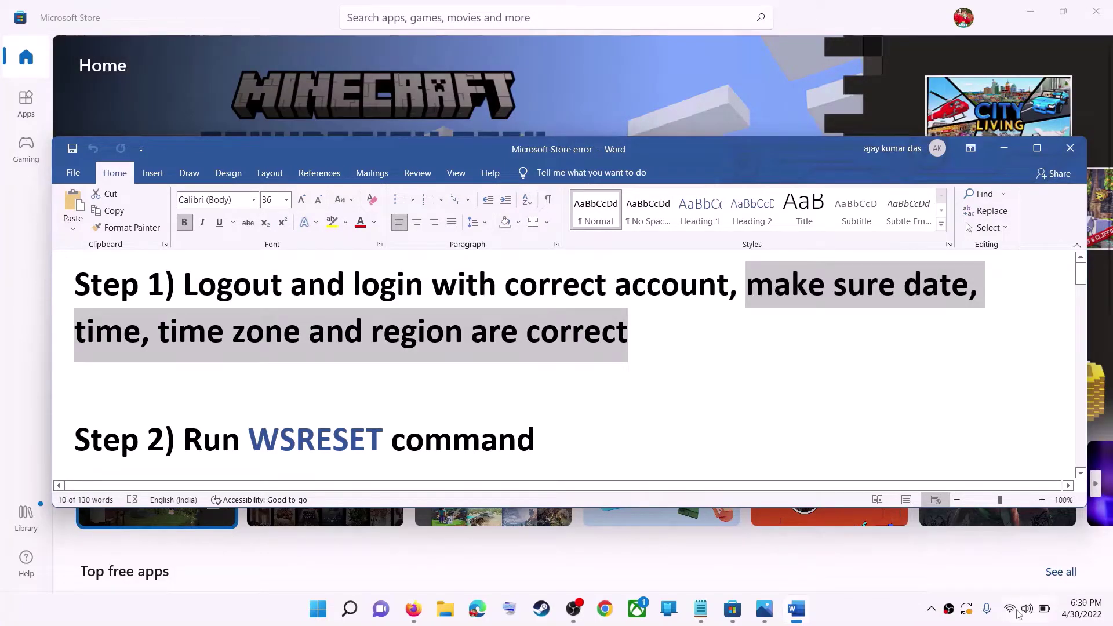
right_click(1082, 614)
left_click(1009, 348)
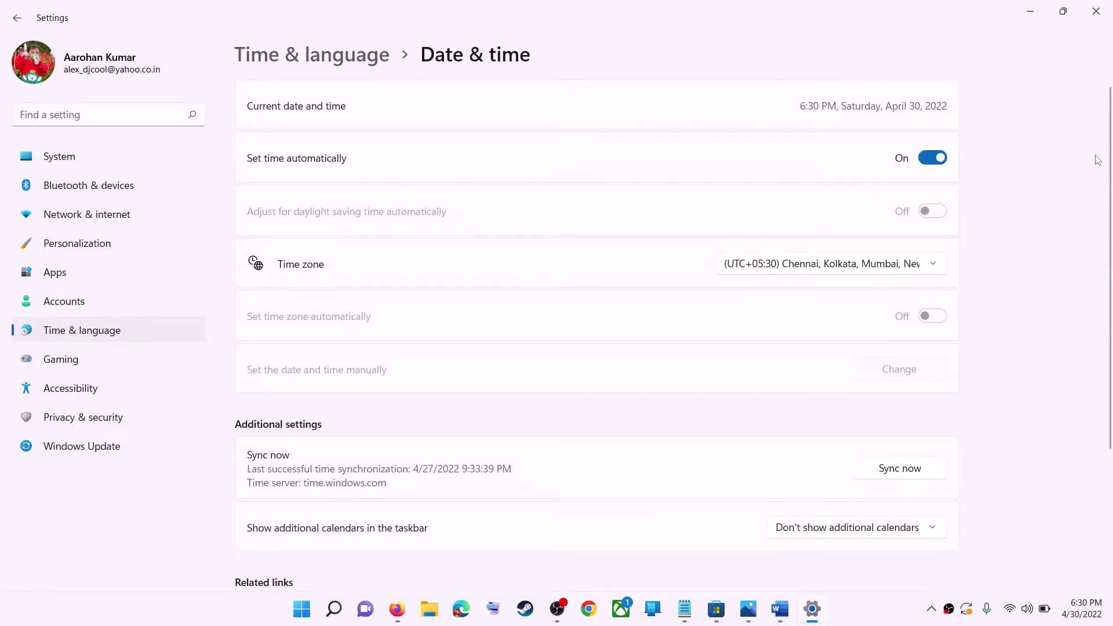
left_click(819, 270)
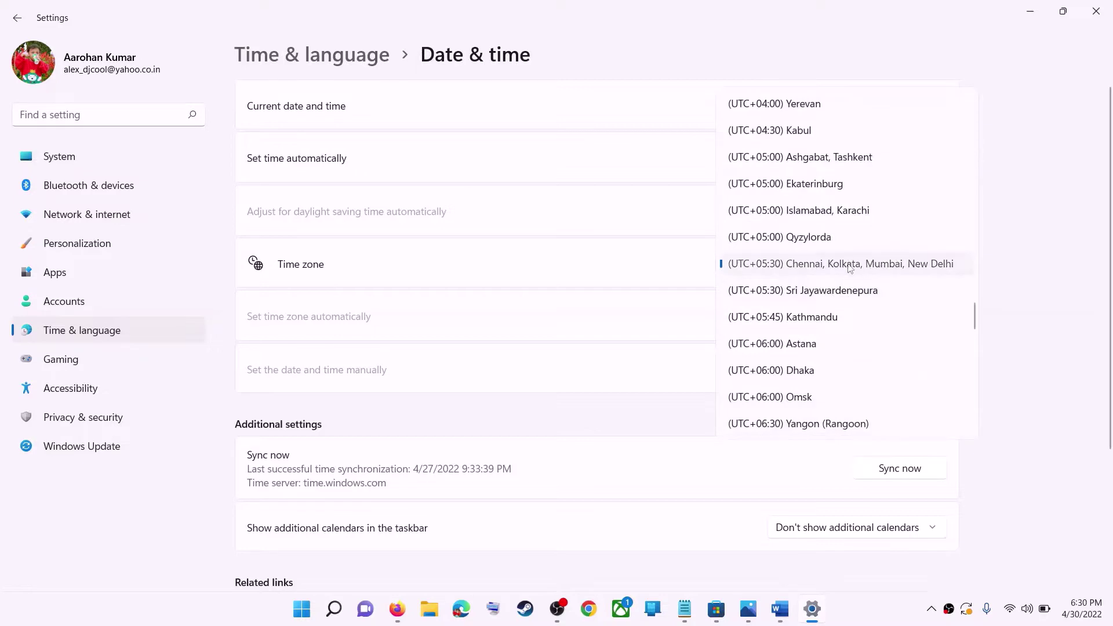
left_click(873, 265)
scroll(992, 296, "down", 3)
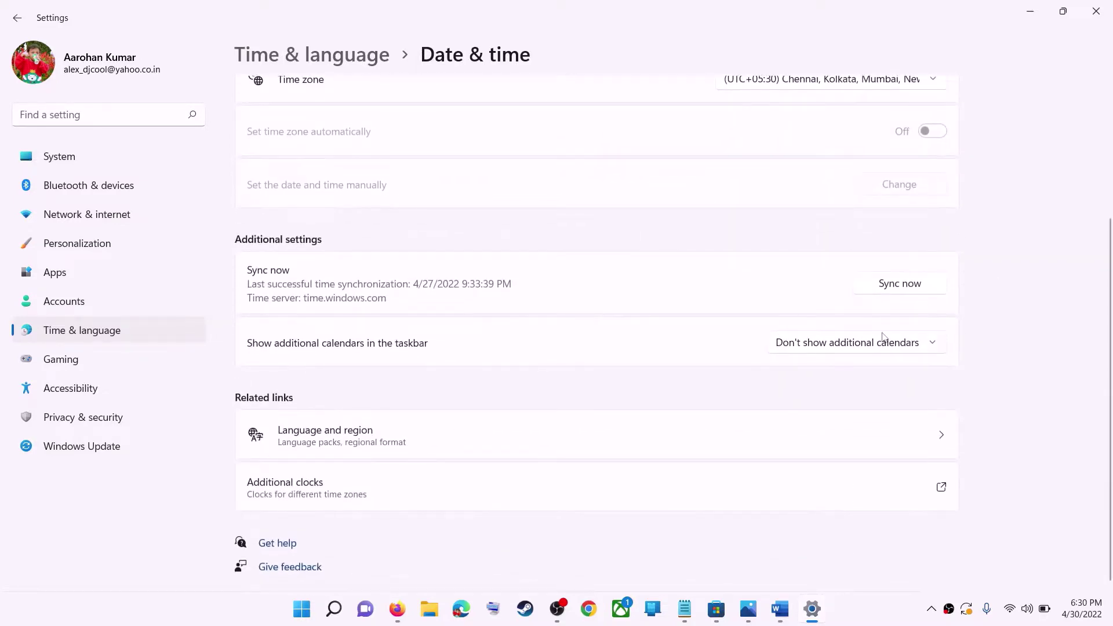
scroll(831, 386, "up", 3)
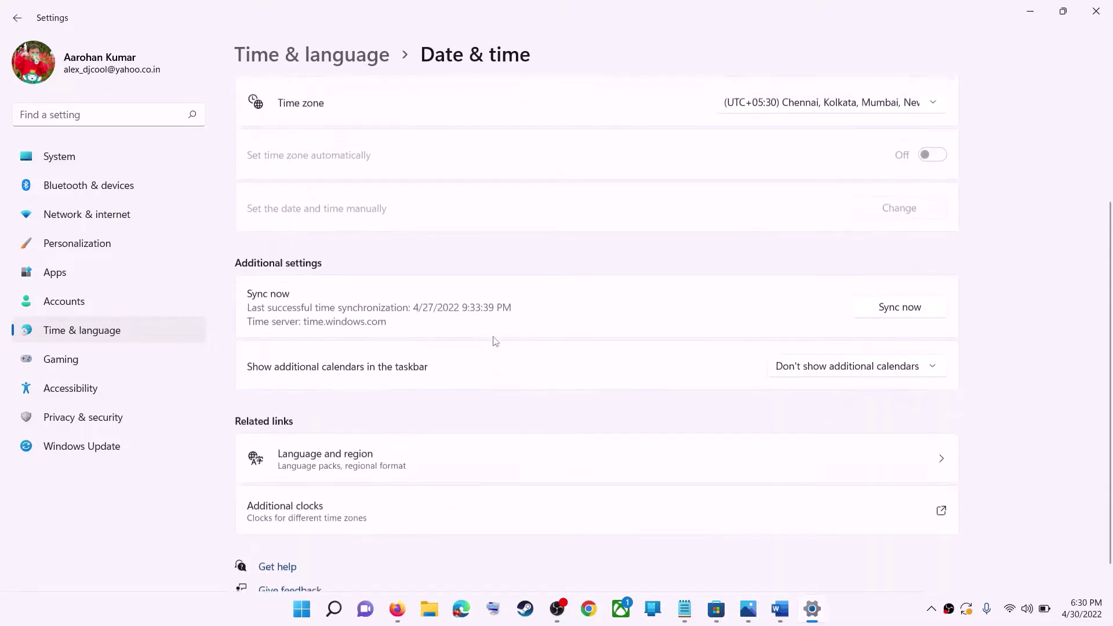
Check the selected country in the Language & region settings, then close Settings
left_click(75, 339)
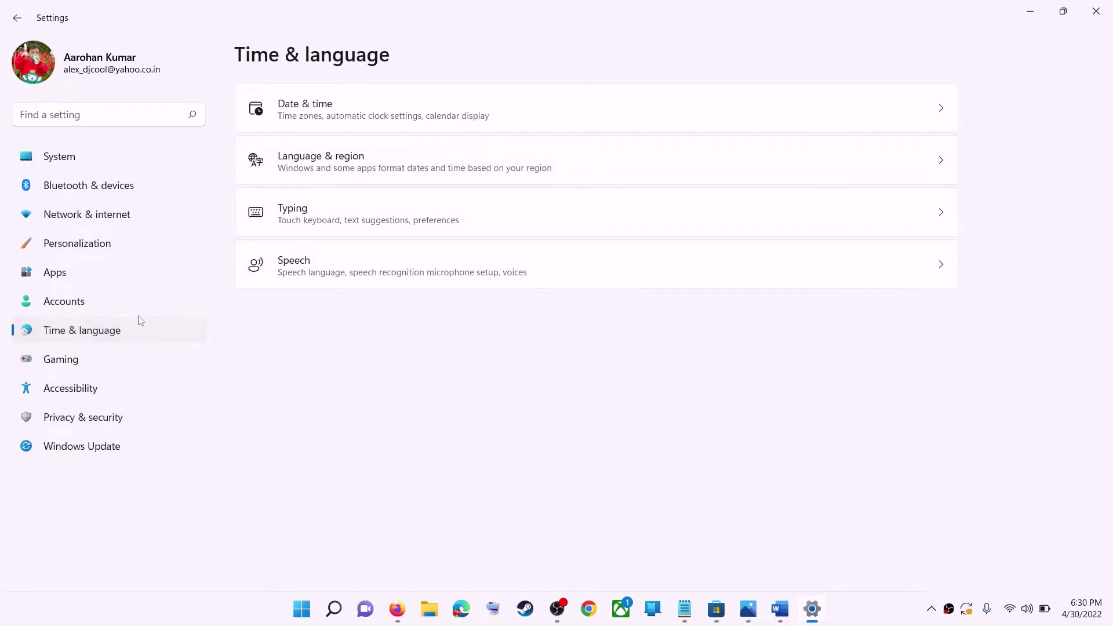
left_click(840, 175)
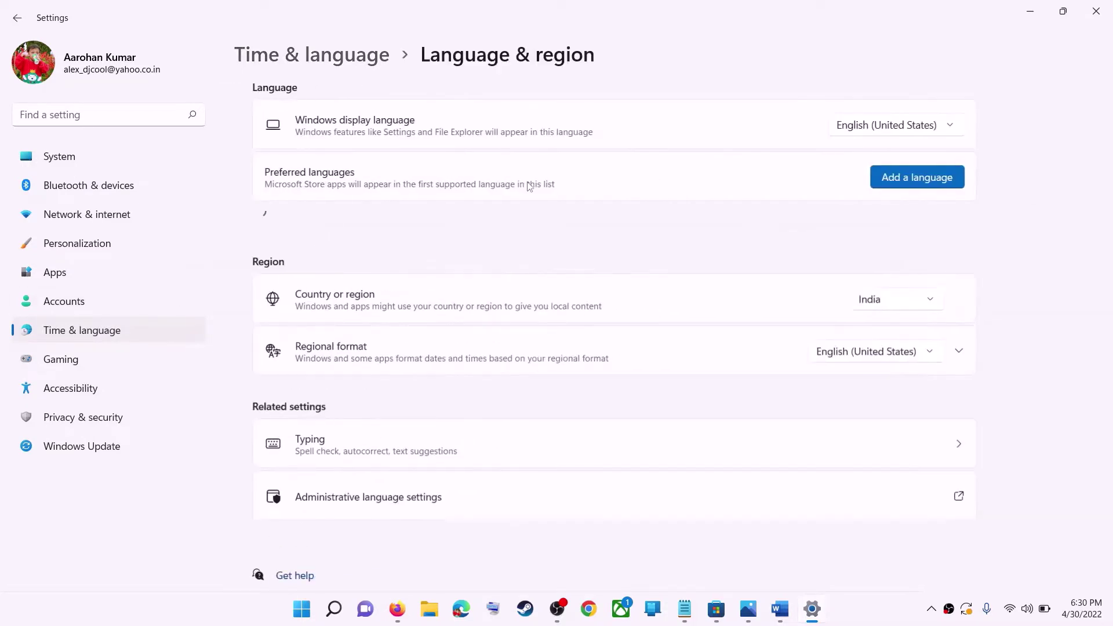
left_click(878, 323)
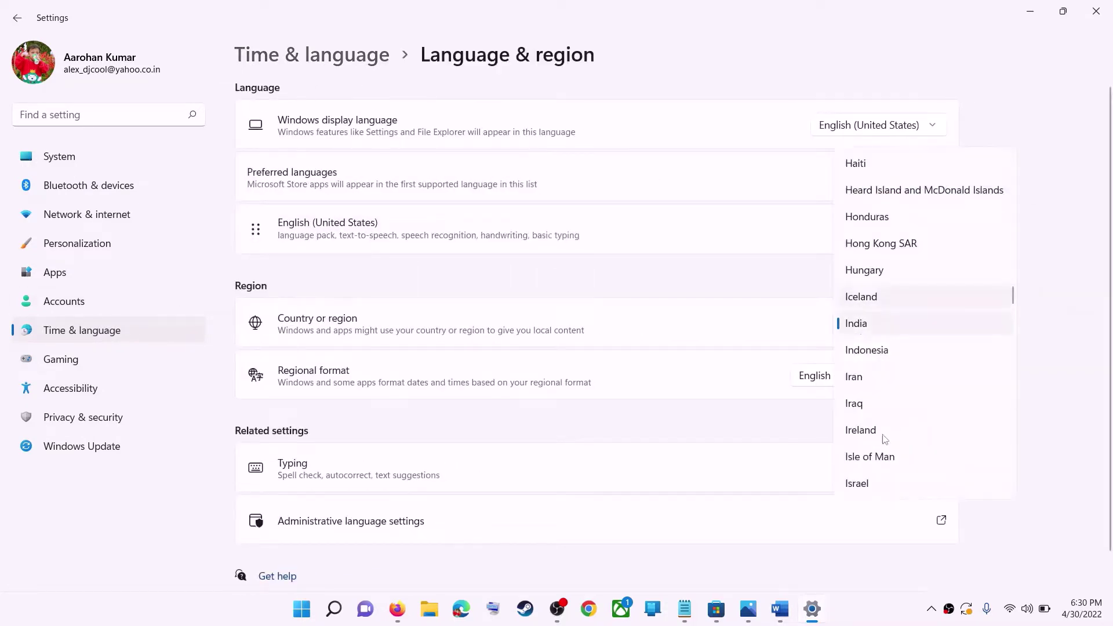
left_click(1085, 318)
left_click(1103, 16)
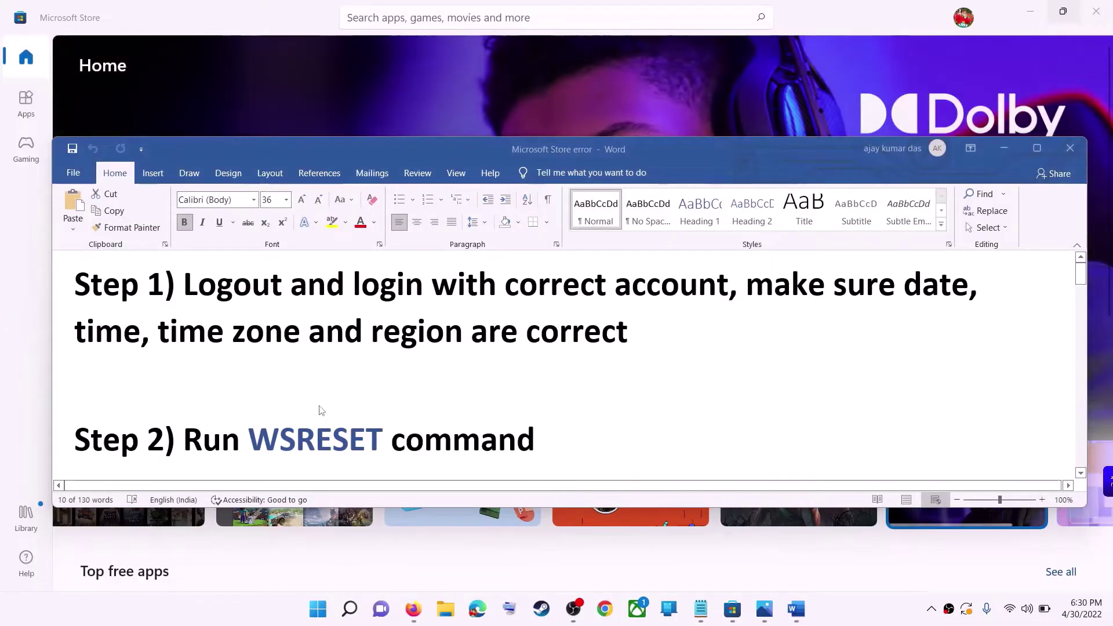
Copy WSRESET from Step 2 of the Word document, run it from Windows search and maximize the reopened Store window
left_click_drag(748, 284, 627, 331)
scroll(345, 407, "down", 1)
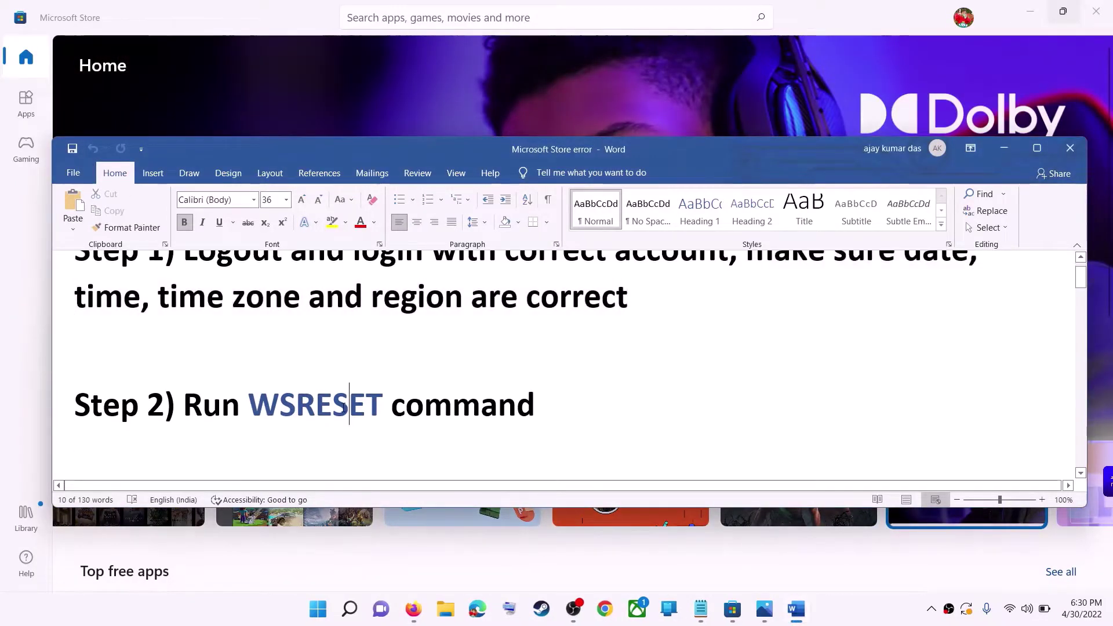
double_click(345, 408)
key("ctrl+c")
left_click(332, 611)
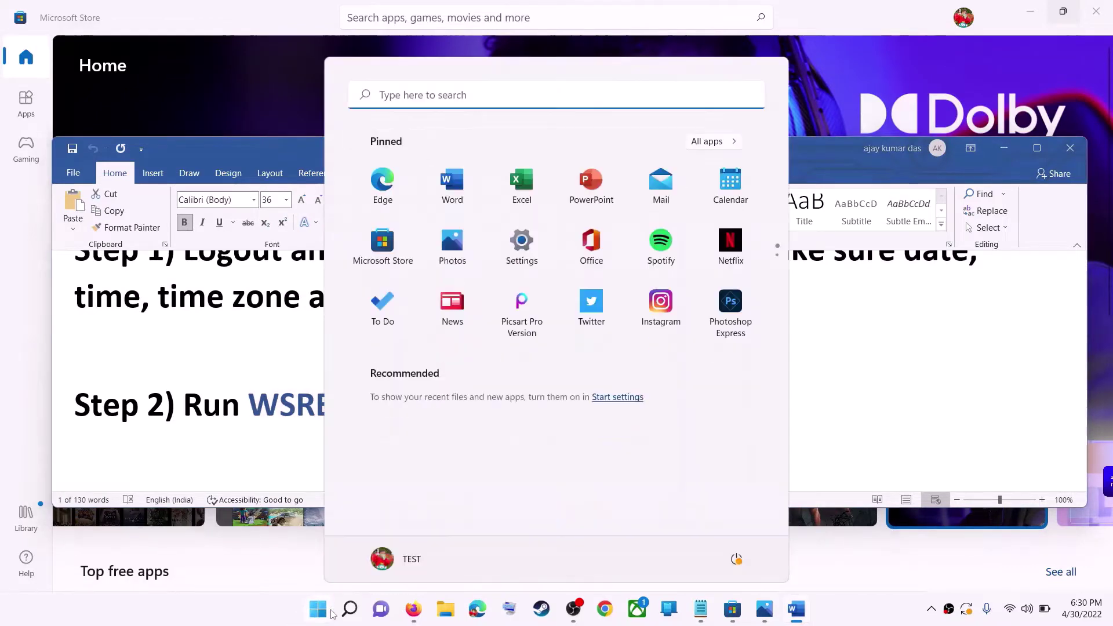
key("ctrl+v")
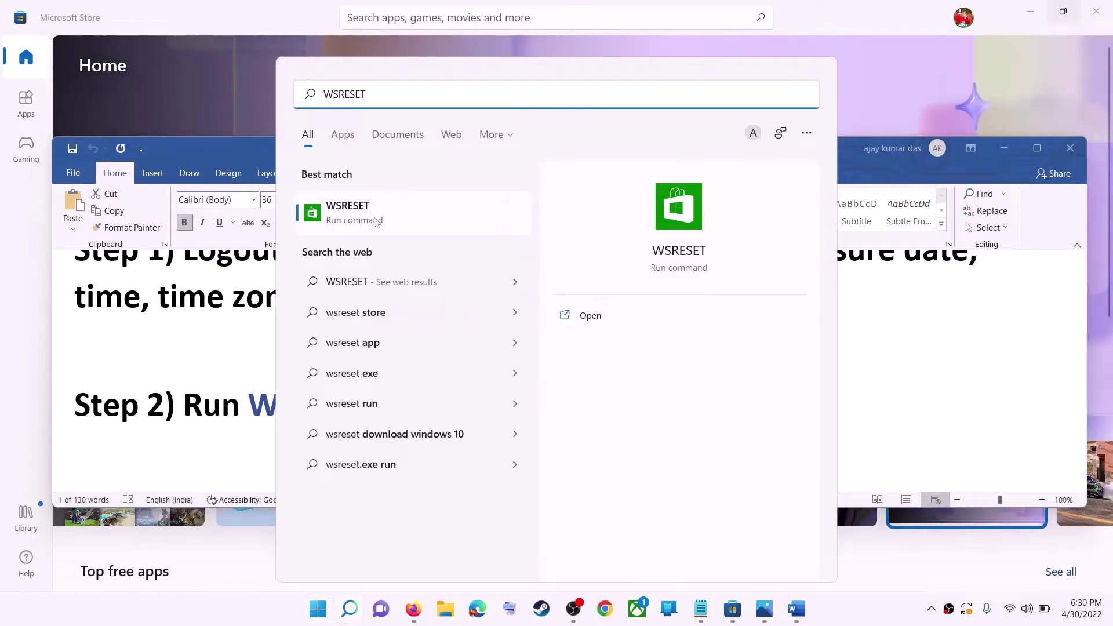
left_click(376, 222)
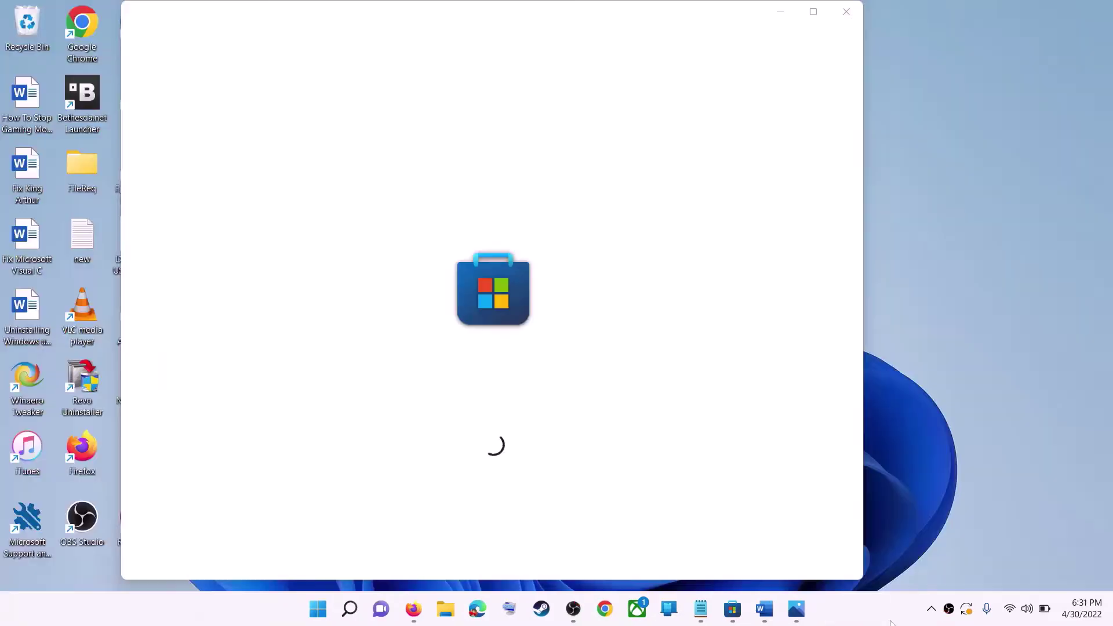
left_click(813, 12)
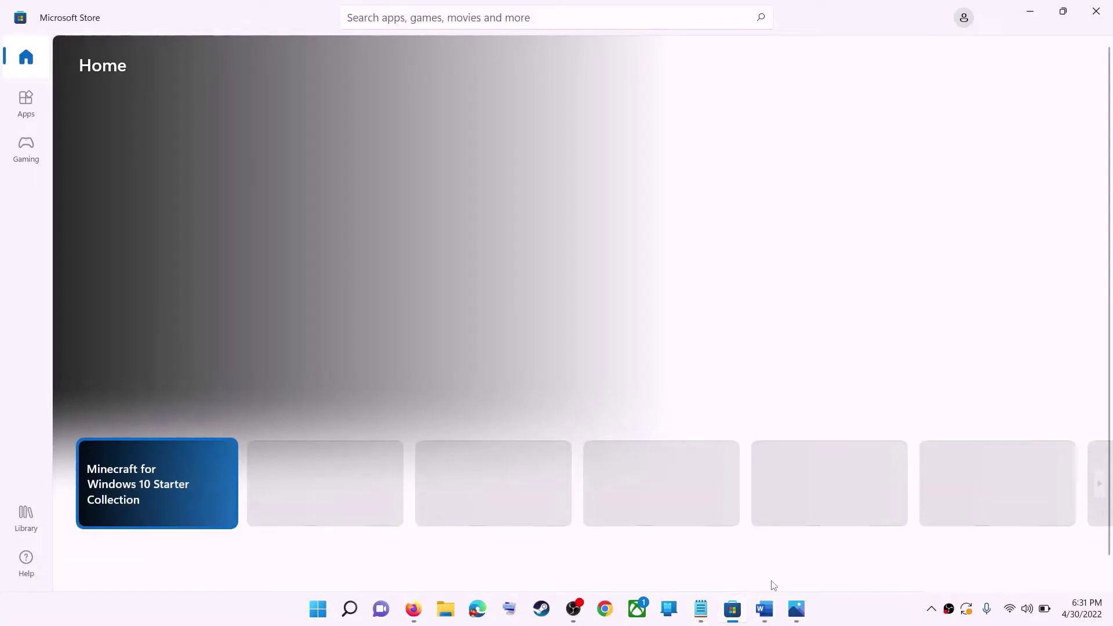
Open the app settings of Microsoft Store through a search for "store", then repair and reset the app
left_click(764, 607)
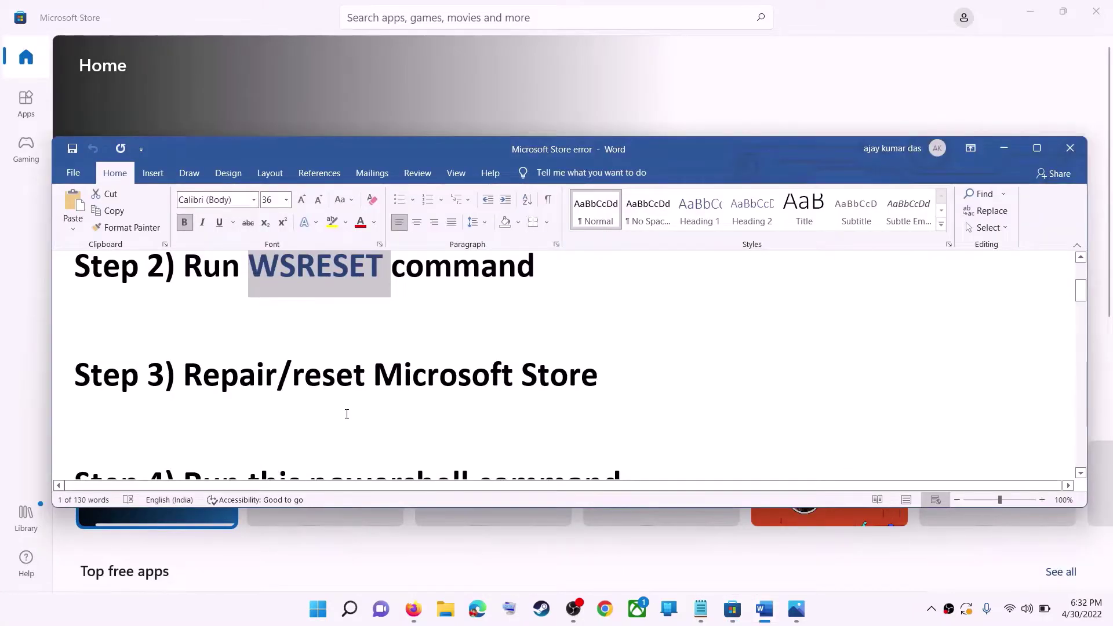
left_click_drag(292, 376, 603, 377)
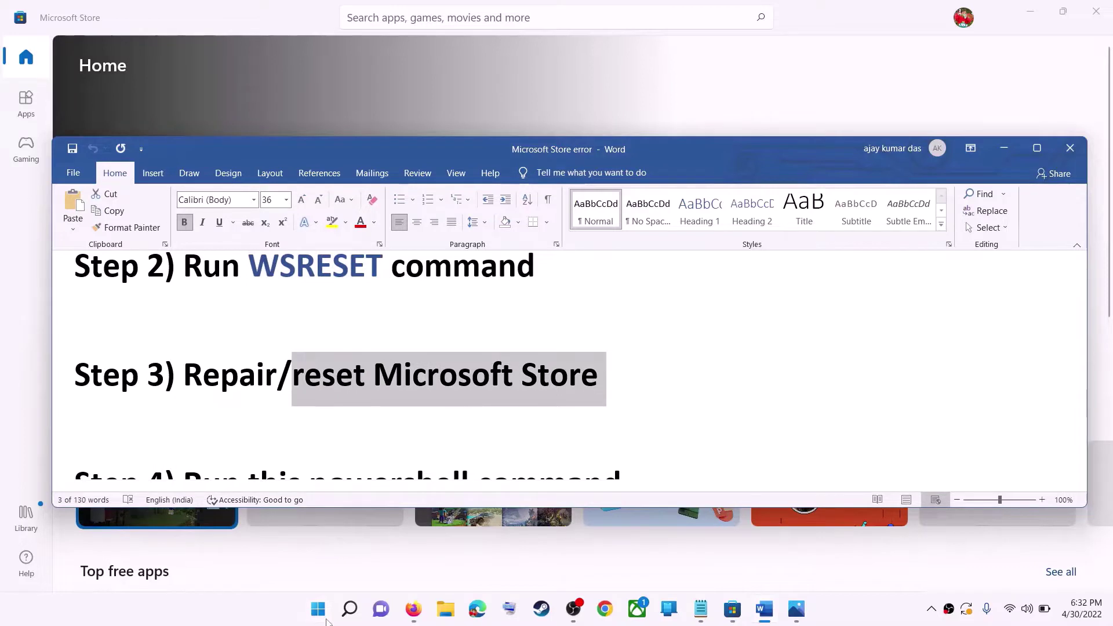
left_click(326, 620)
type("store")
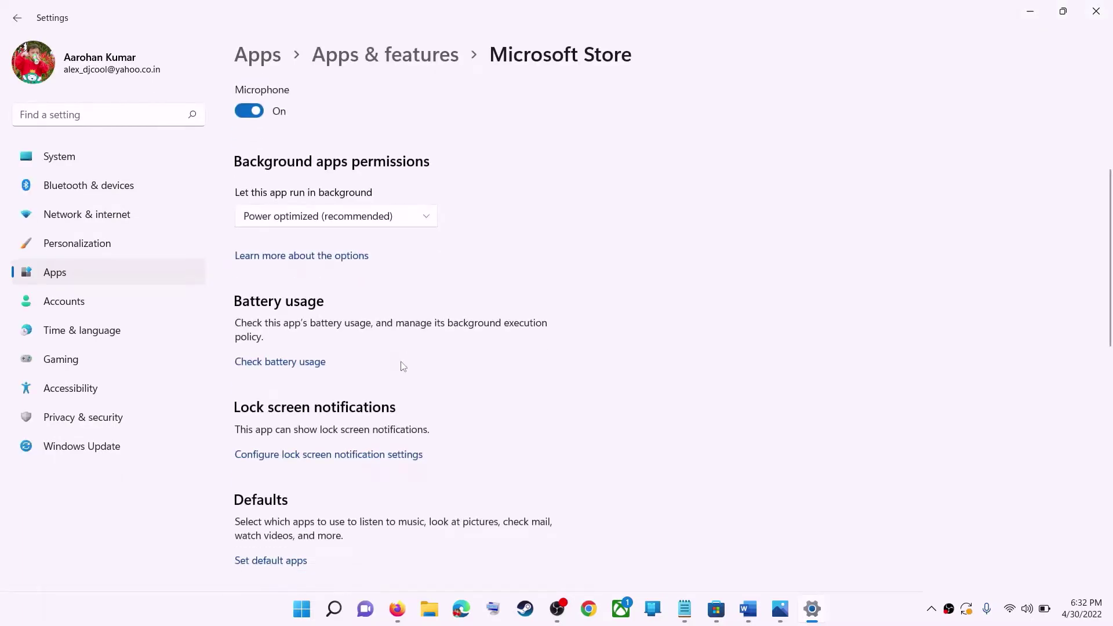
scroll(403, 367, "down", 5)
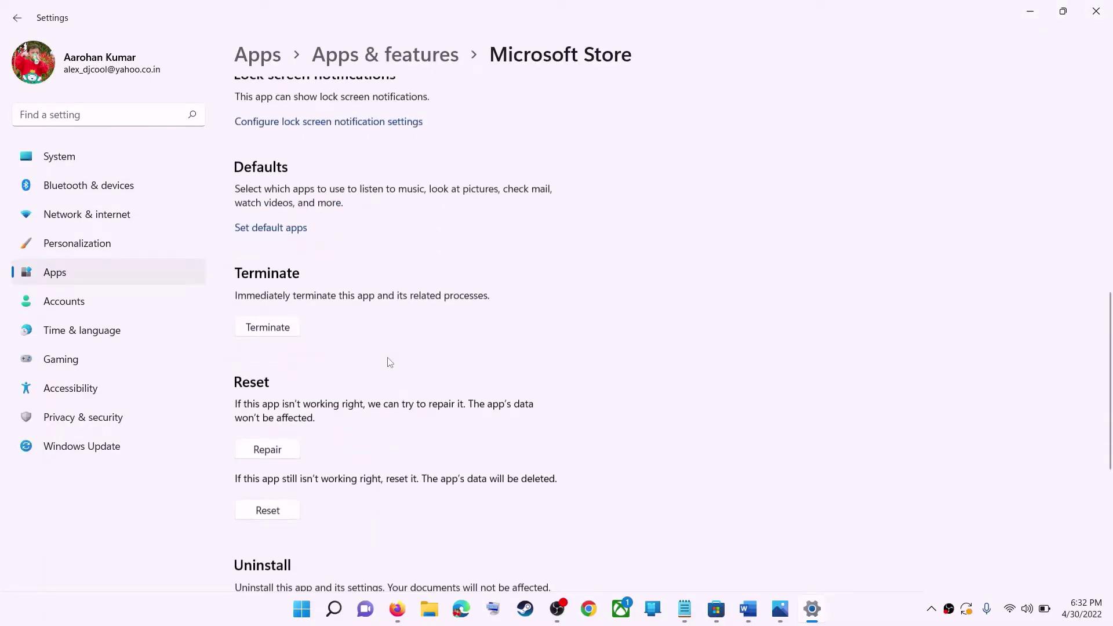
scroll(390, 362, "down", 3)
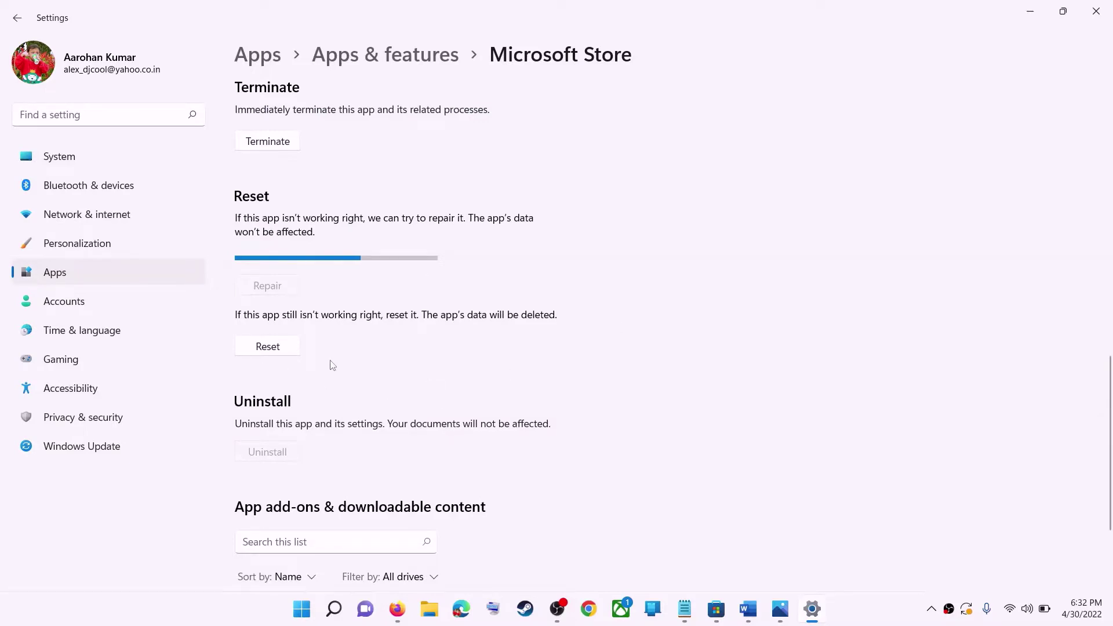
left_click(282, 351)
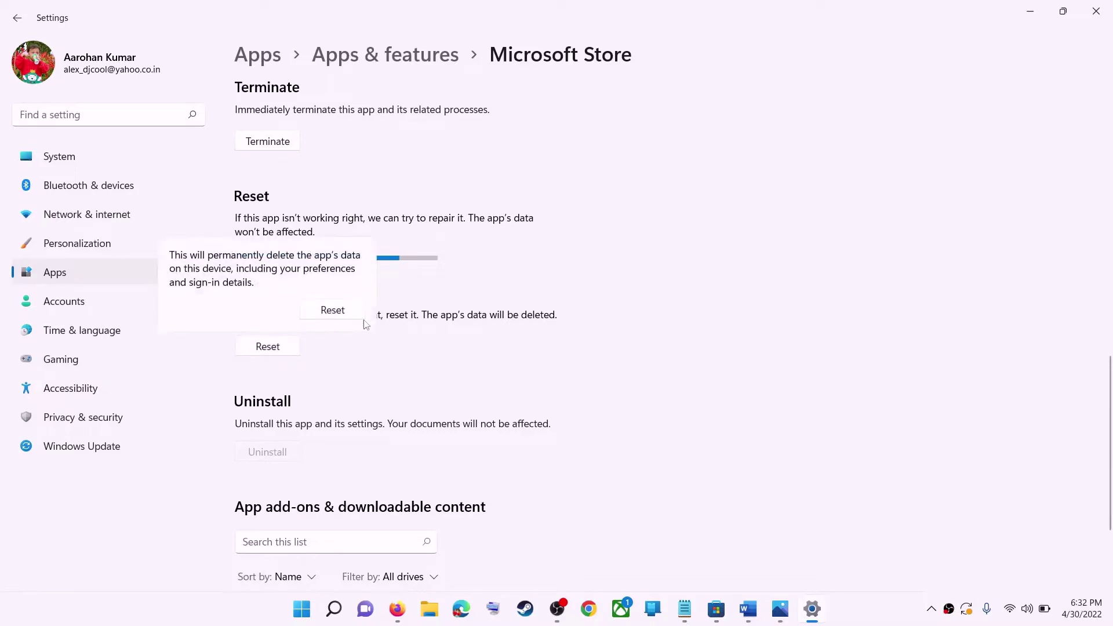
left_click(326, 311)
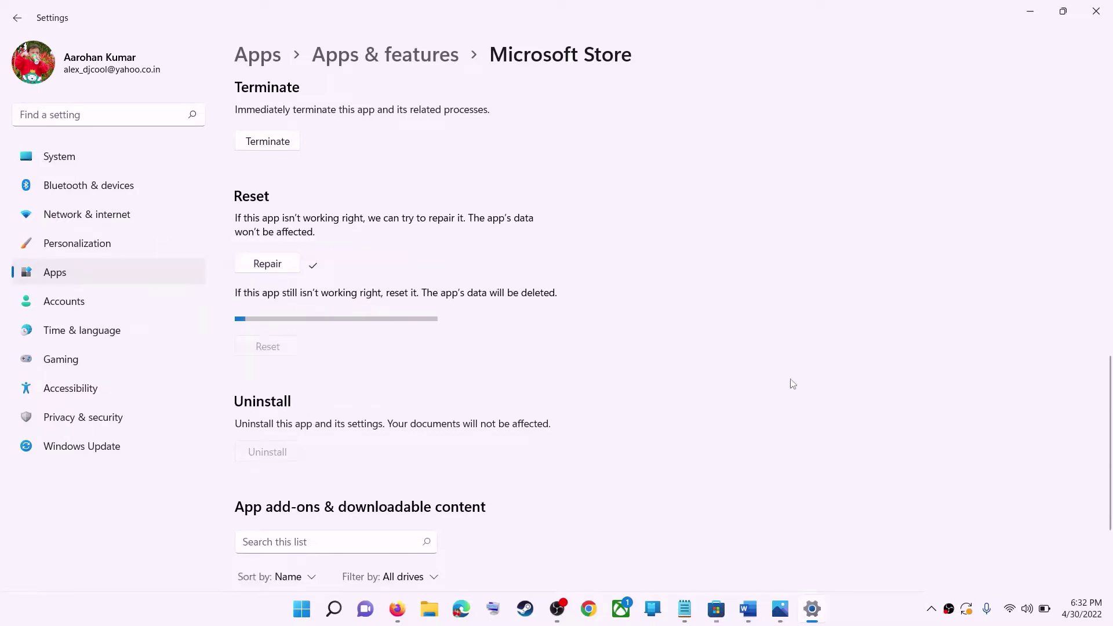
Switch to the Word document and copy the full Get-AppxPackage -AllUsers PowerShell command given under Step 4
left_click(745, 608)
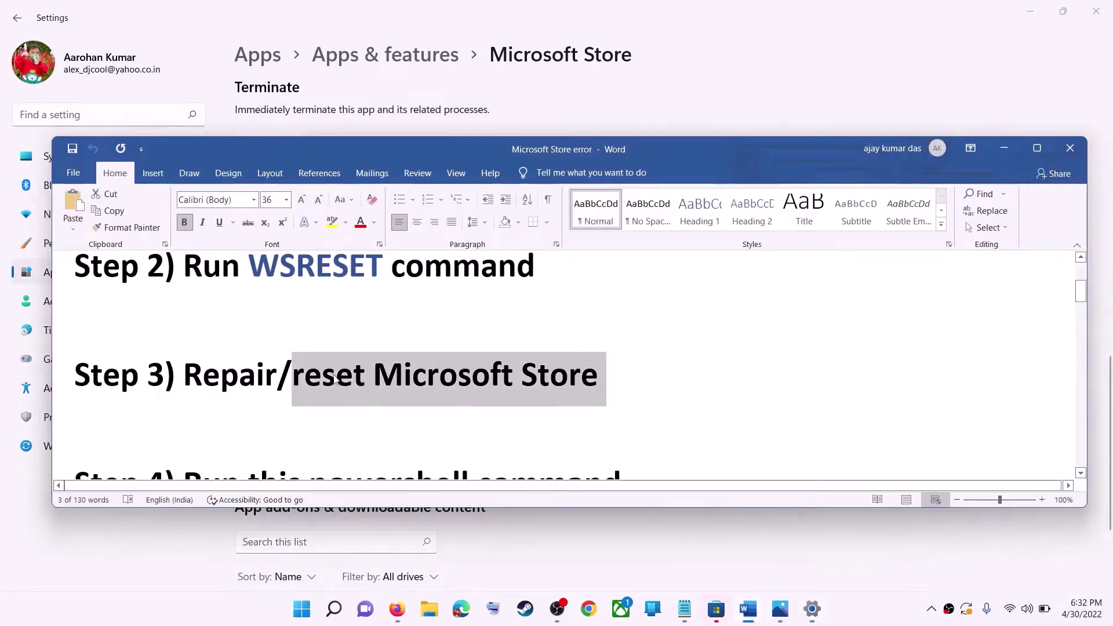
scroll(279, 381, "down", 5)
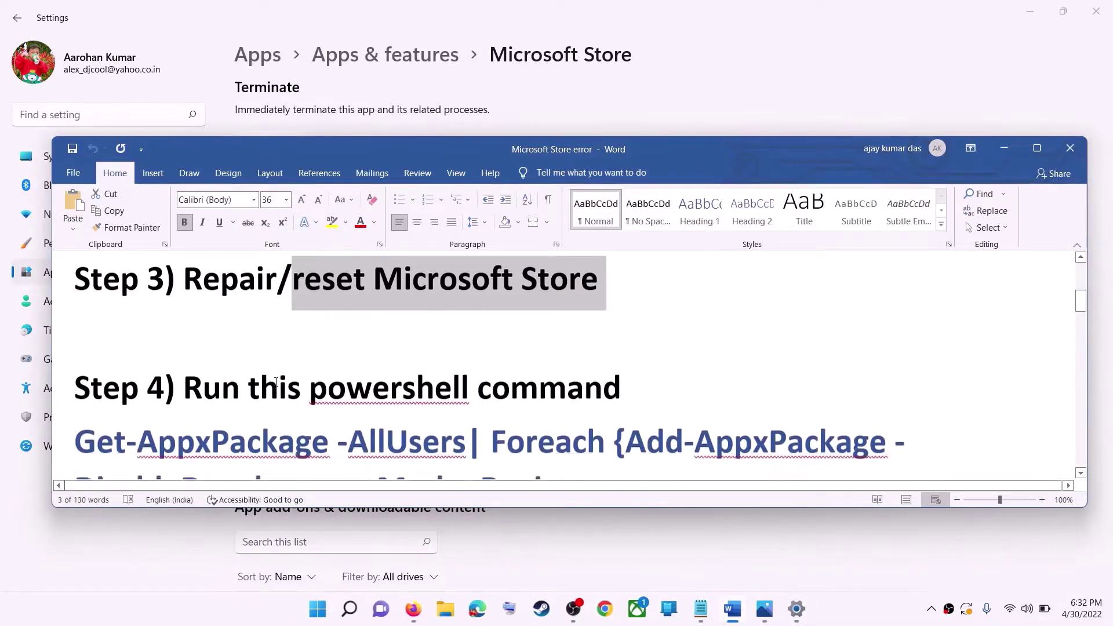
scroll(278, 381, "down", 1)
left_click_drag(698, 428, 73, 335)
right_click(167, 354)
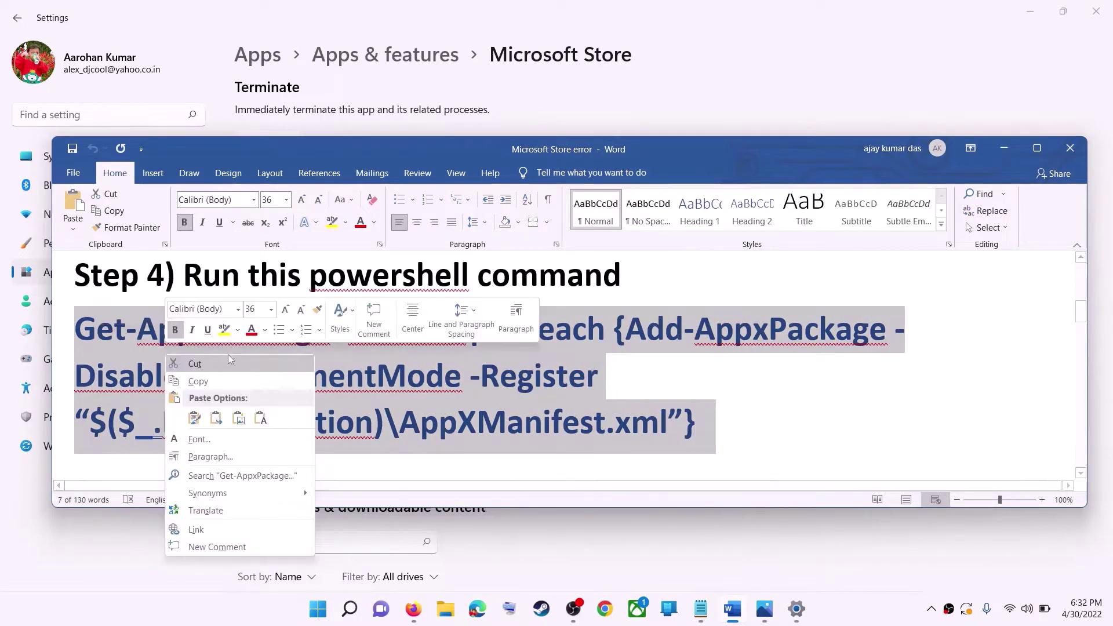
left_click(221, 382)
Search Windows for "powershell", run Windows PowerShell as administrator and allow it to make changes to the device
left_click(320, 611)
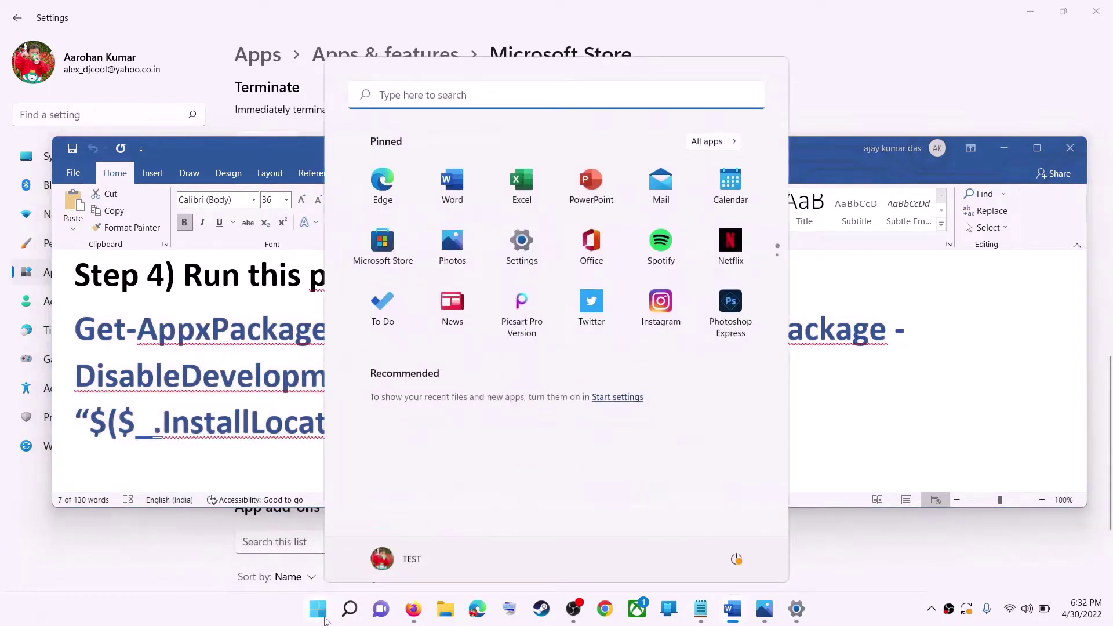
type("powers")
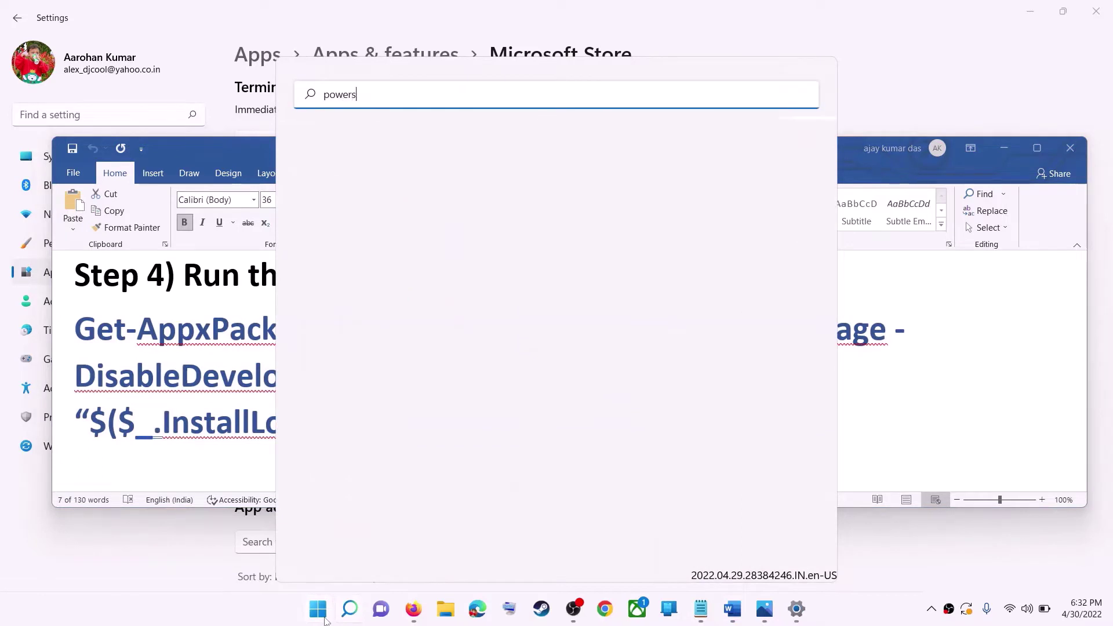
type("hell")
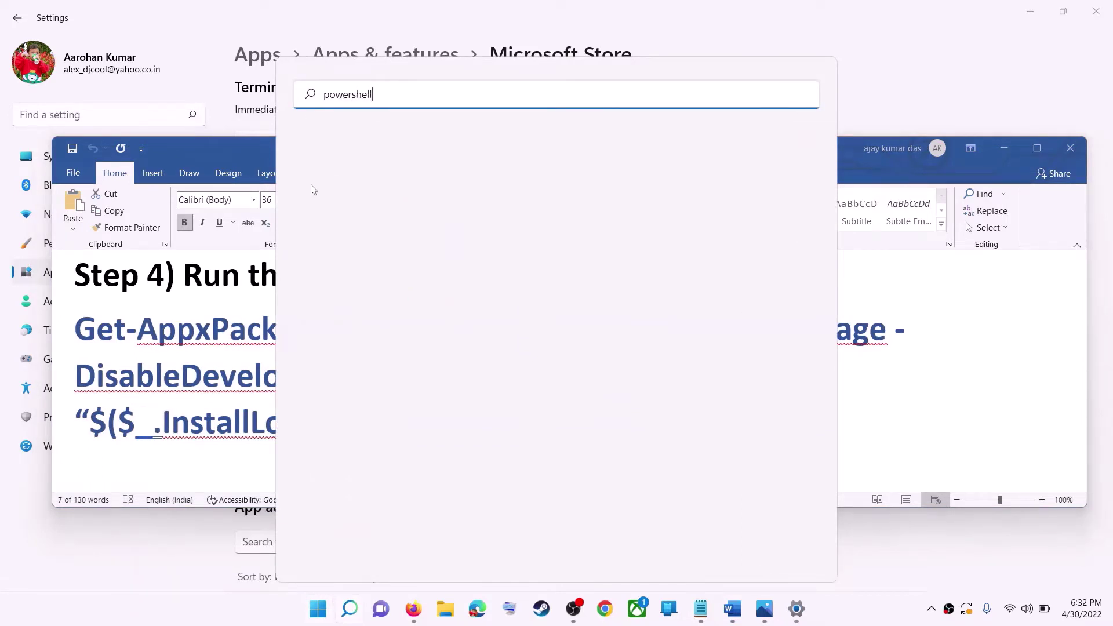
right_click(383, 218)
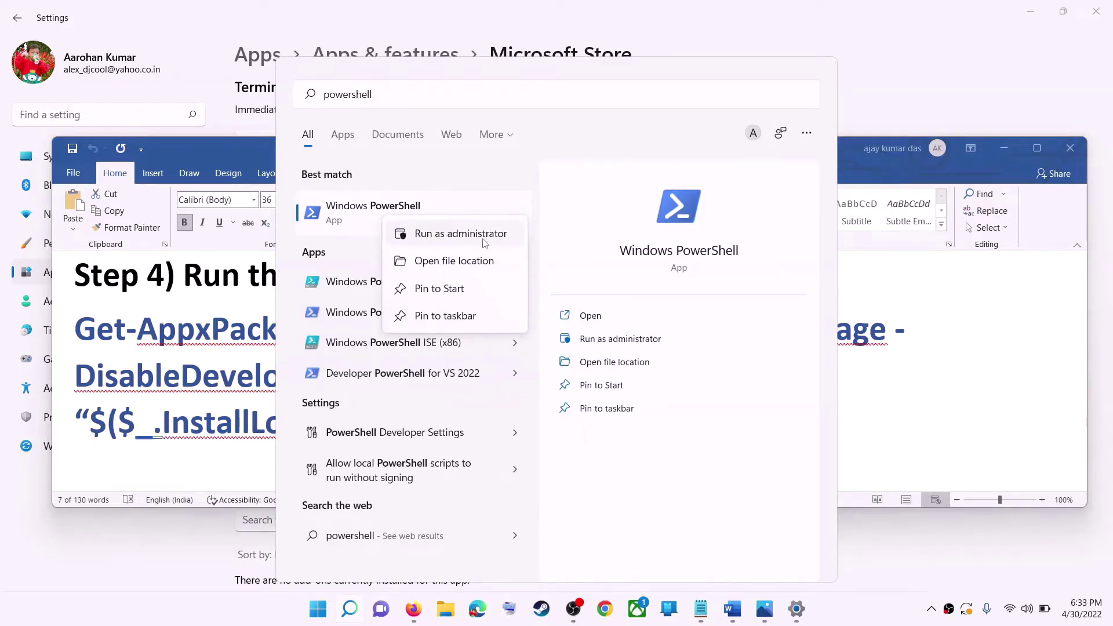
right_click(438, 223)
left_click(488, 235)
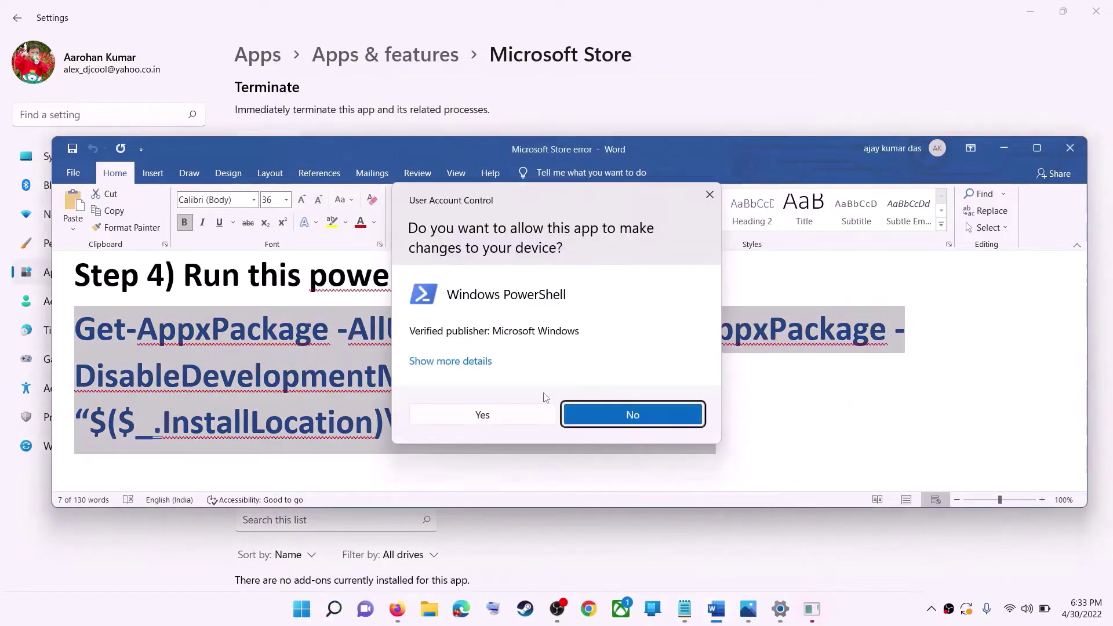
left_click(493, 414)
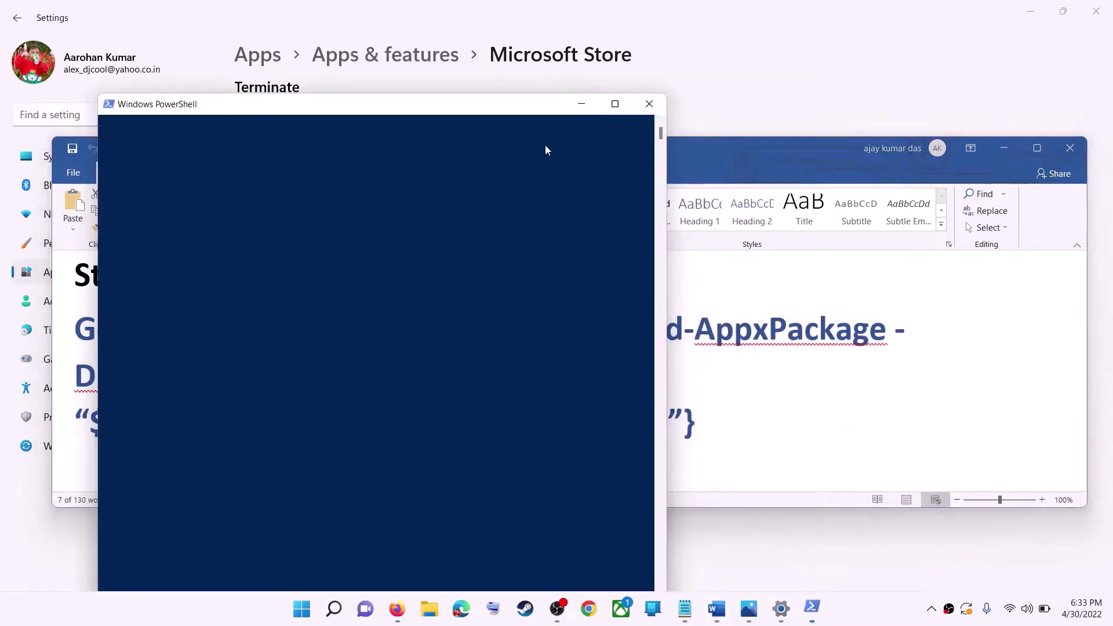
Paste the copied Get-AppxPackage -AllUsers command into the administrator PowerShell window, run it, and close the window once processing ends
right_click(626, 150)
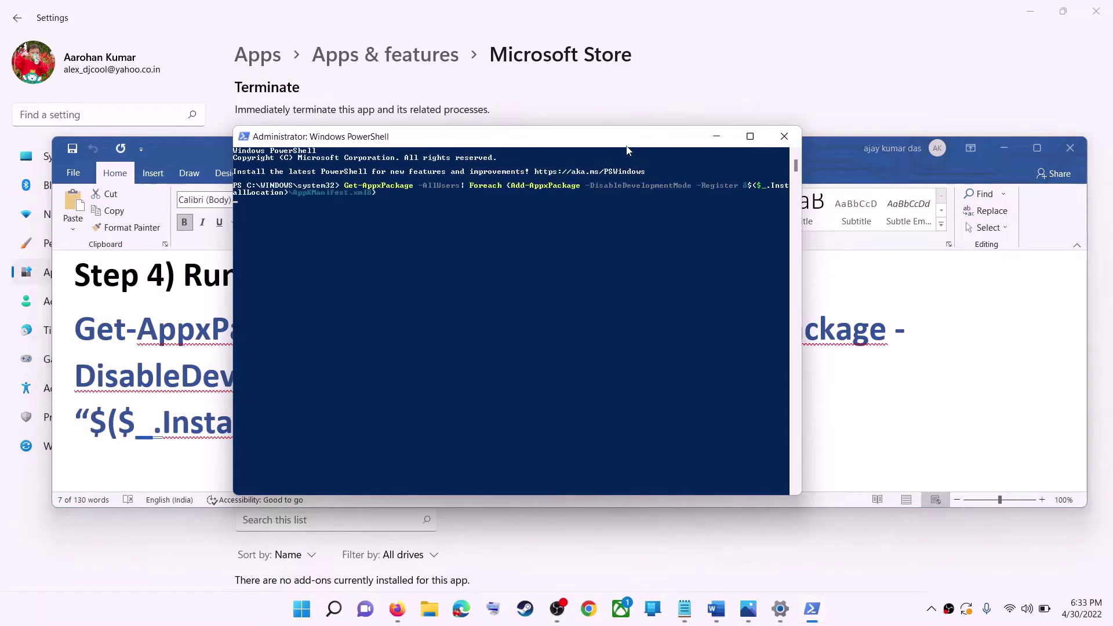
key("Return")
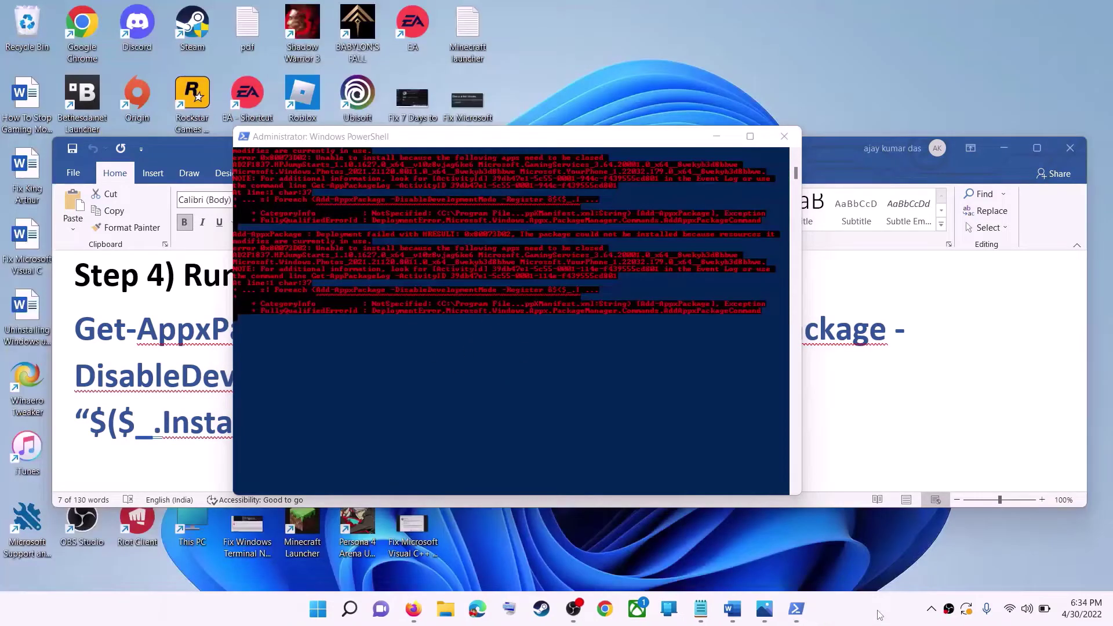
left_click(782, 137)
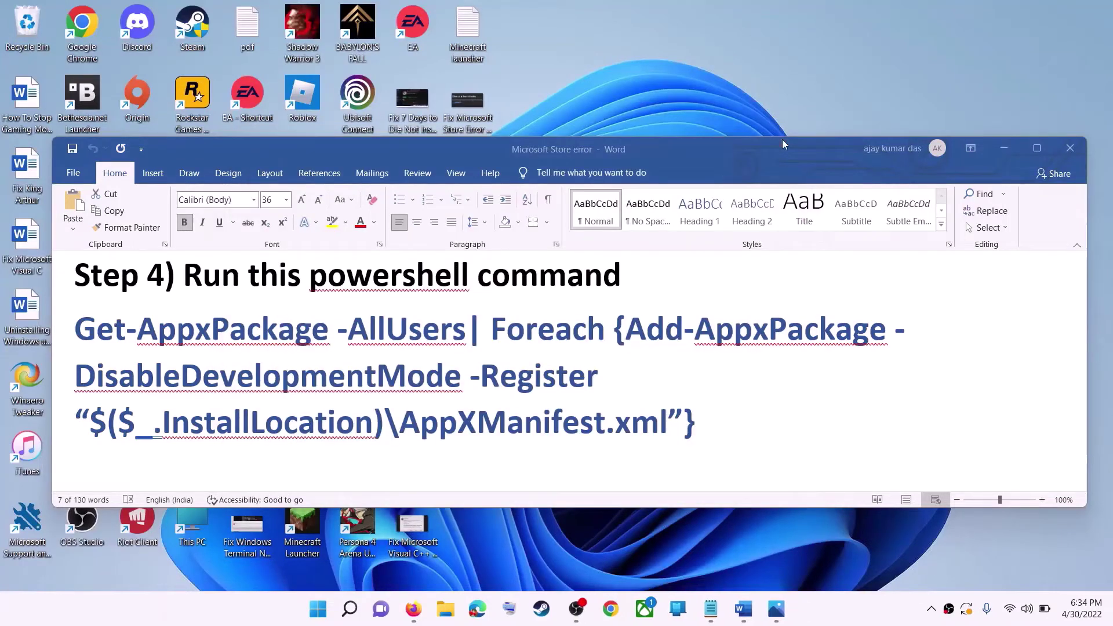
Read Step 5, Delete Microsoft Store Local Cache Files, and its folder path in the Word document
triple_click(424, 374)
scroll(482, 394, "down", 5)
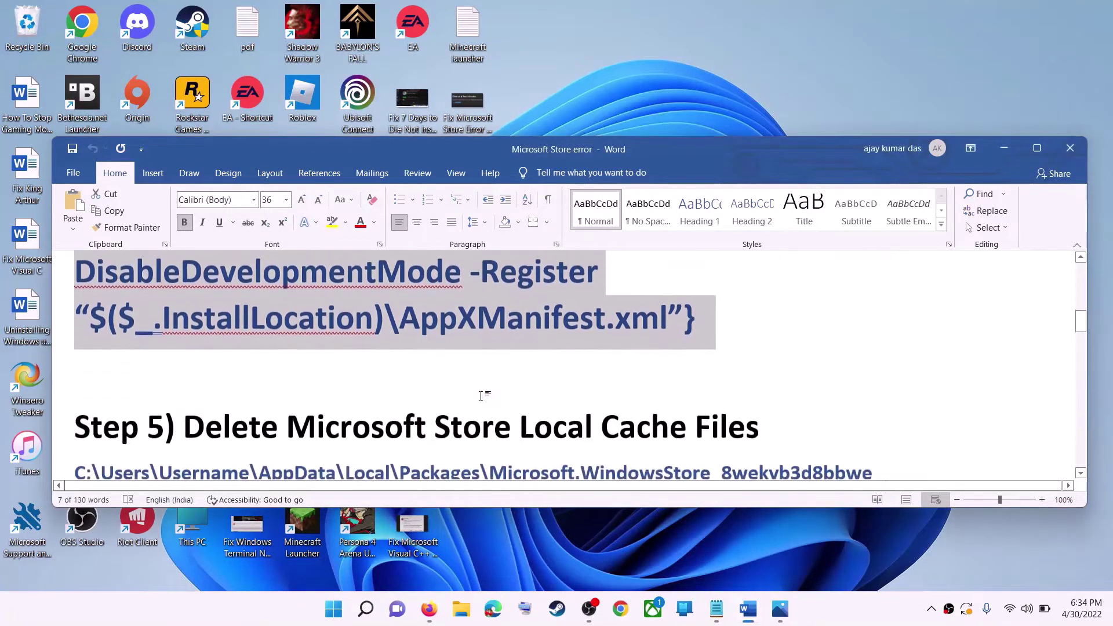
scroll(481, 393, "up", 1)
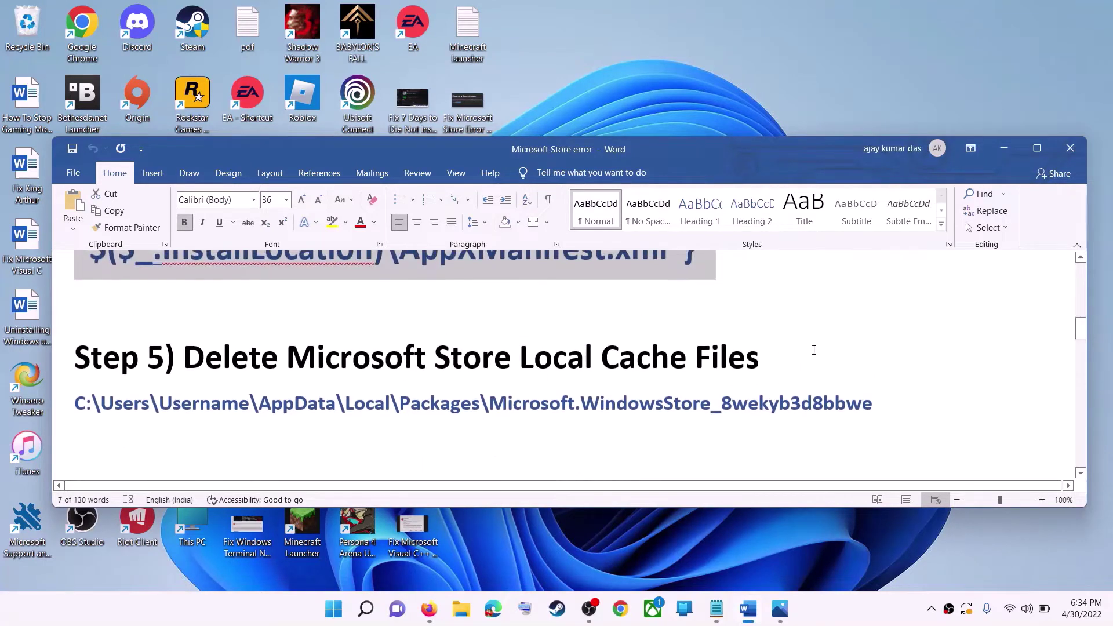
Switch to File Explorer and open the current user's profile folder inside Users on the Windows (C:) drive
key("super+e")
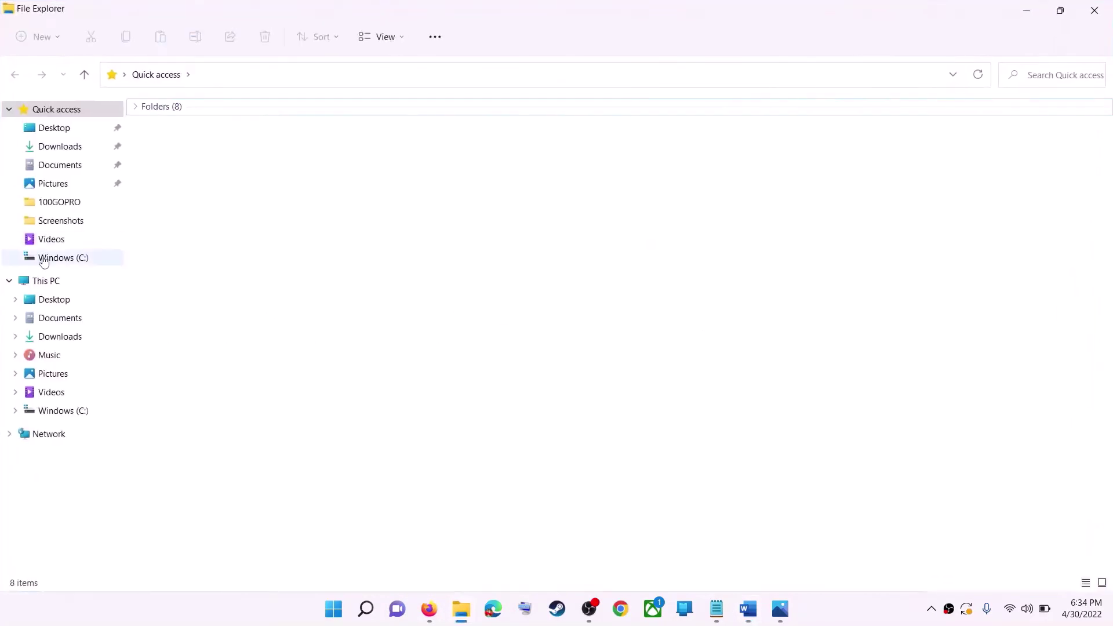
left_click(43, 258)
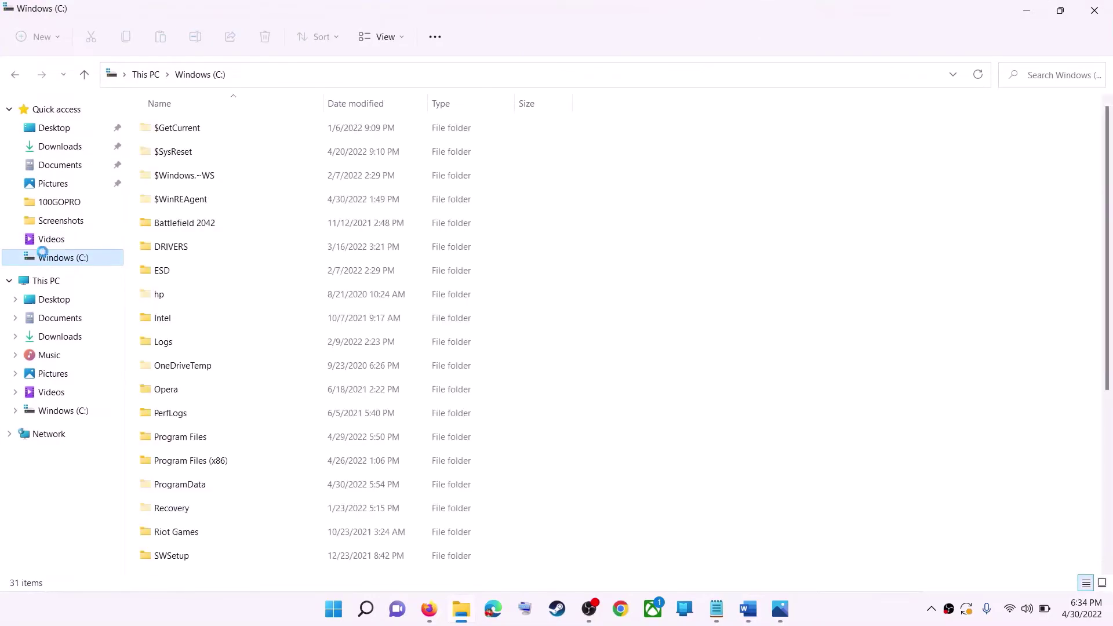
left_click(28, 284)
left_click(200, 248)
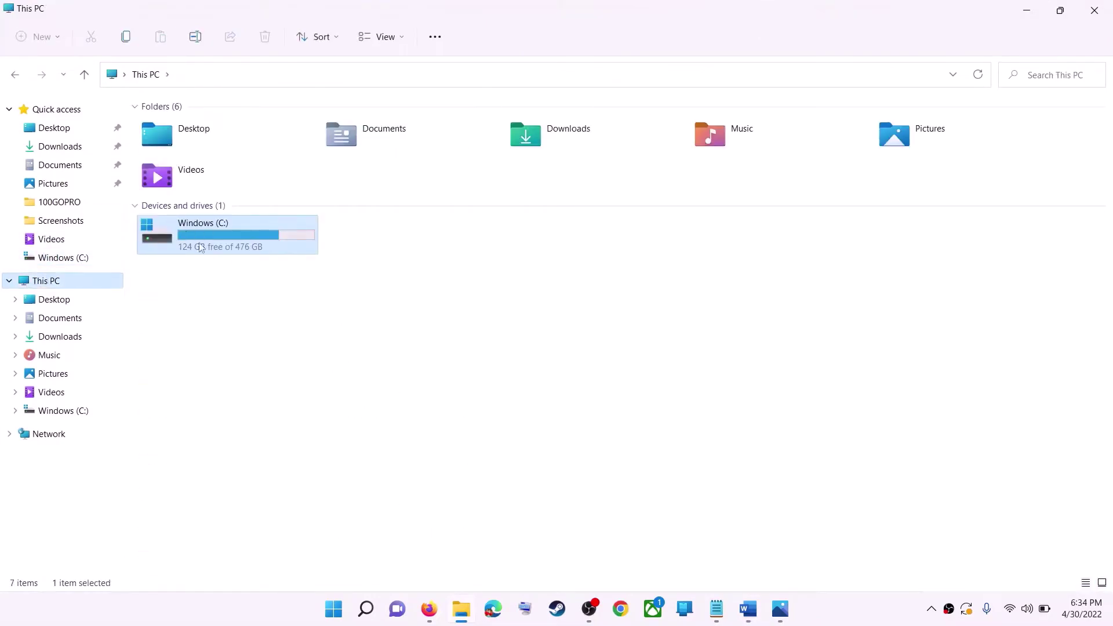
double_click(234, 242)
scroll(303, 248, "down", 4)
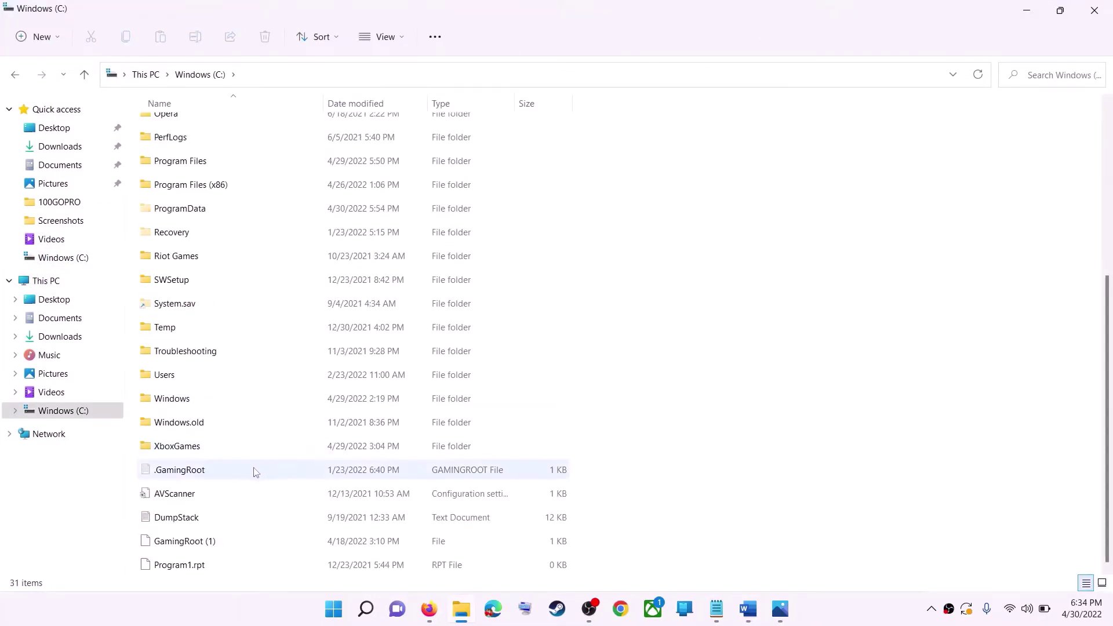
left_click(254, 381)
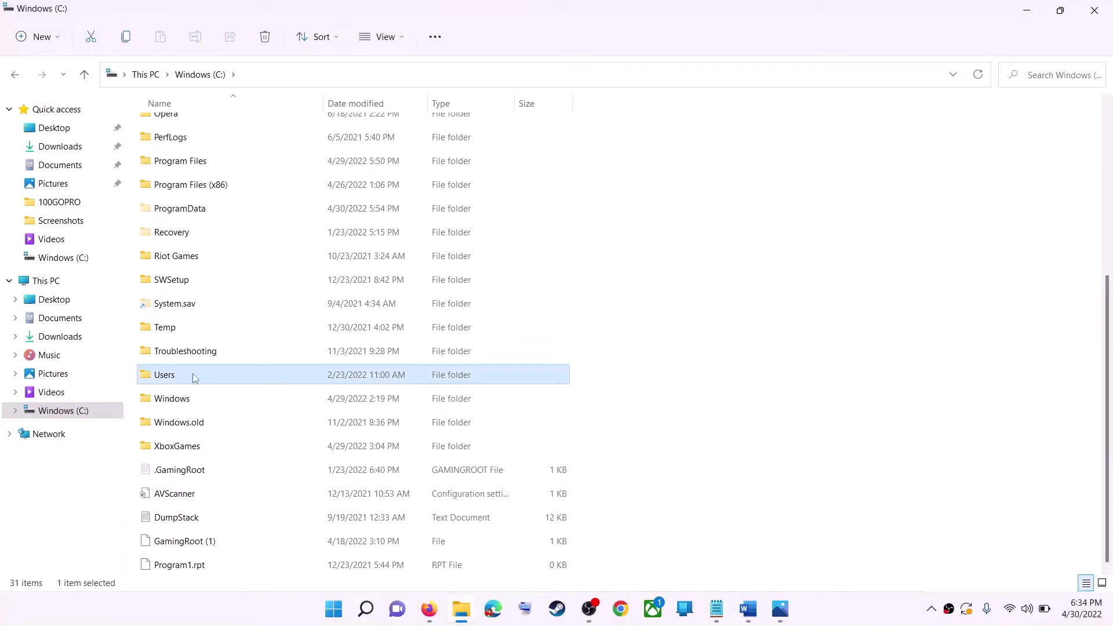
double_click(194, 377)
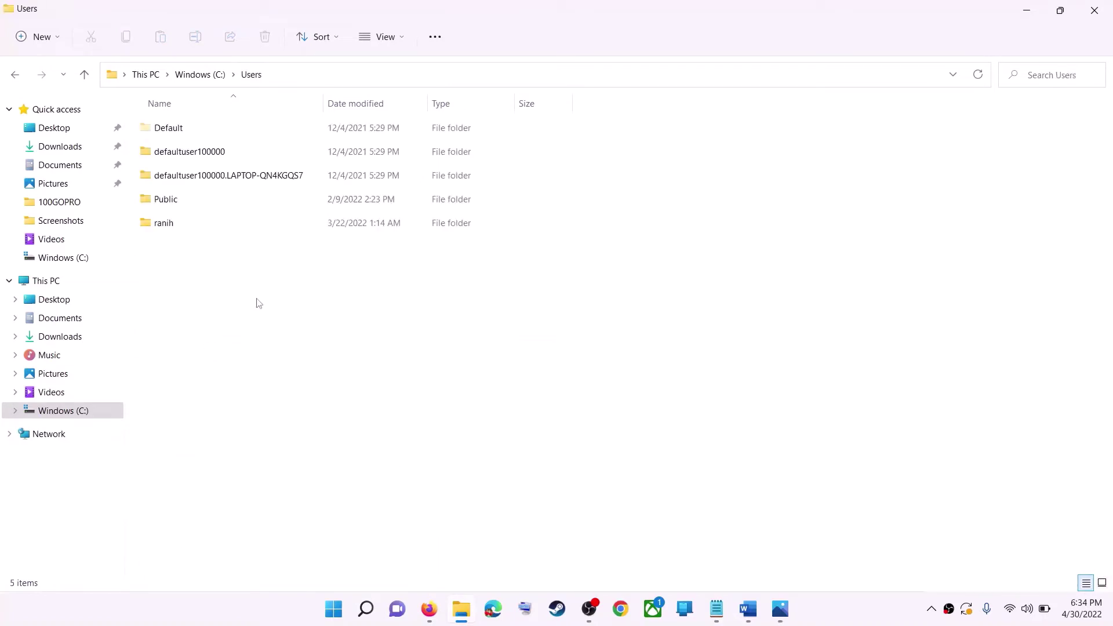
double_click(198, 227)
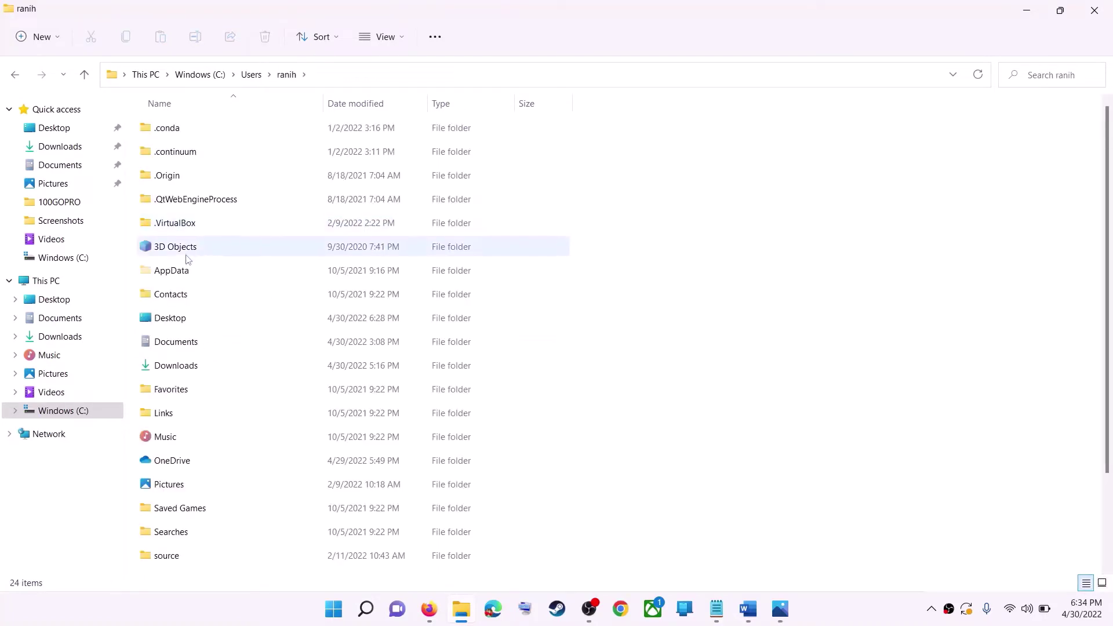
Check the Hidden items setting among File Explorer's show options, keeping the AppData folder selected
left_click(173, 273)
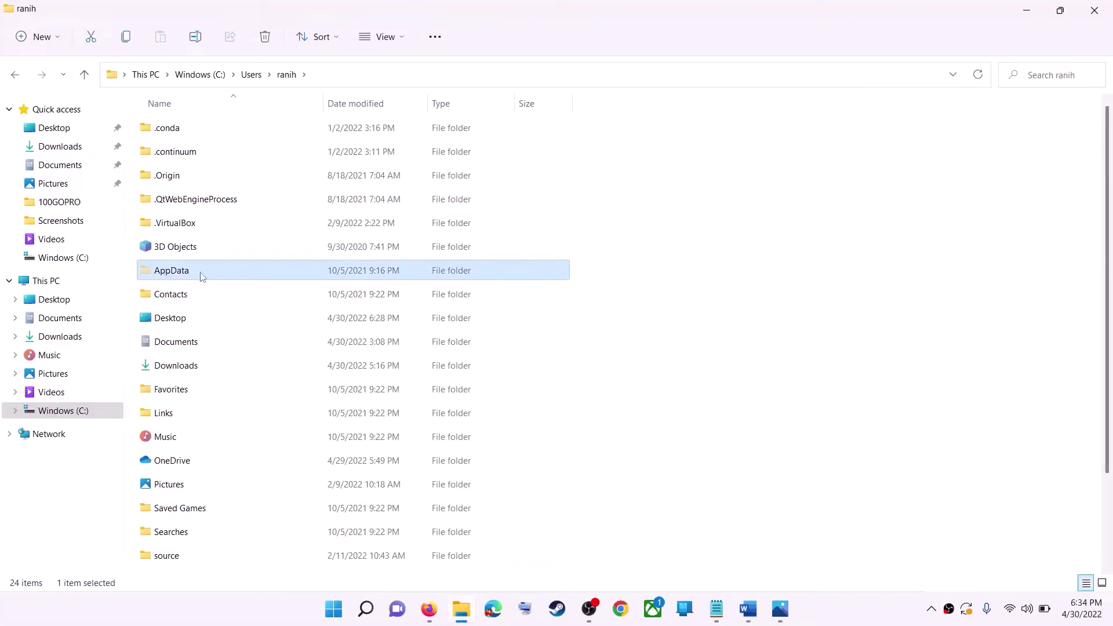
left_click(404, 45)
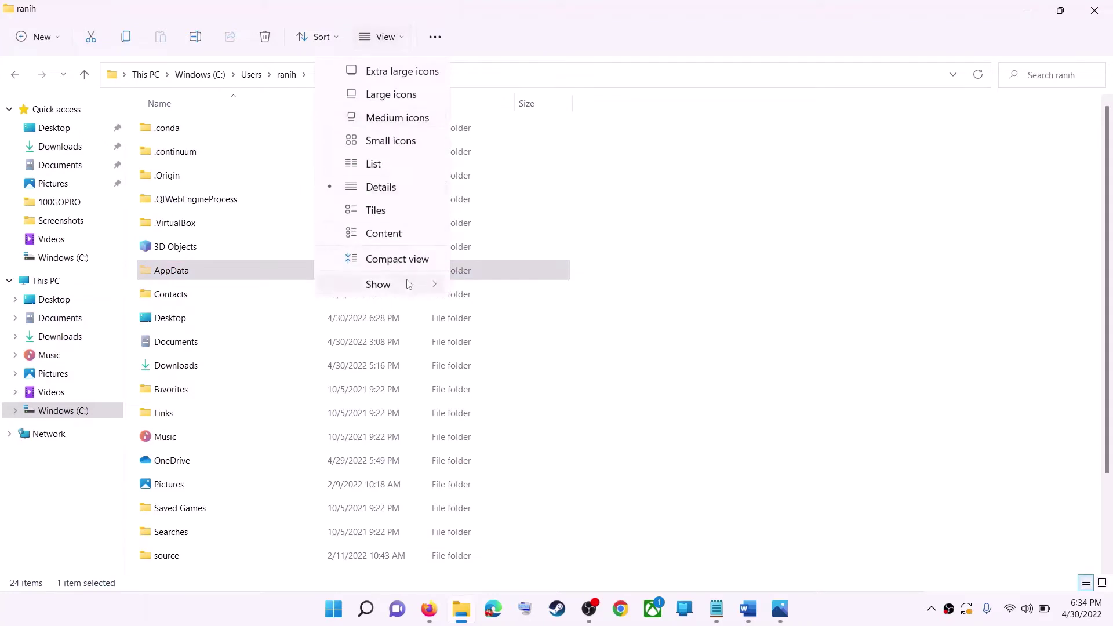
mouse_move(379, 289)
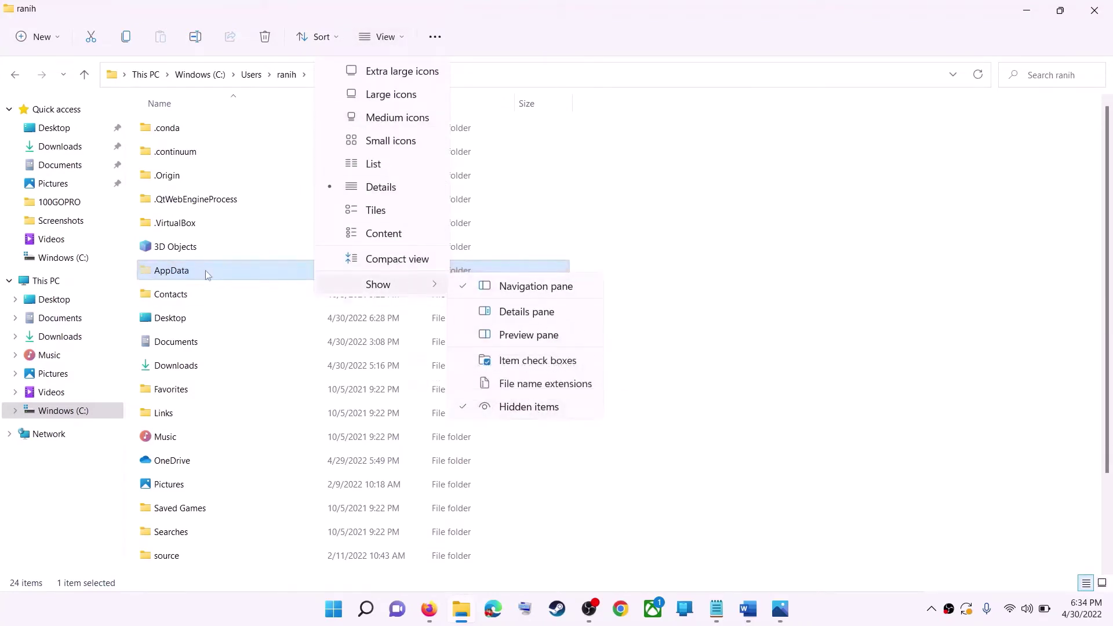
left_click(178, 278)
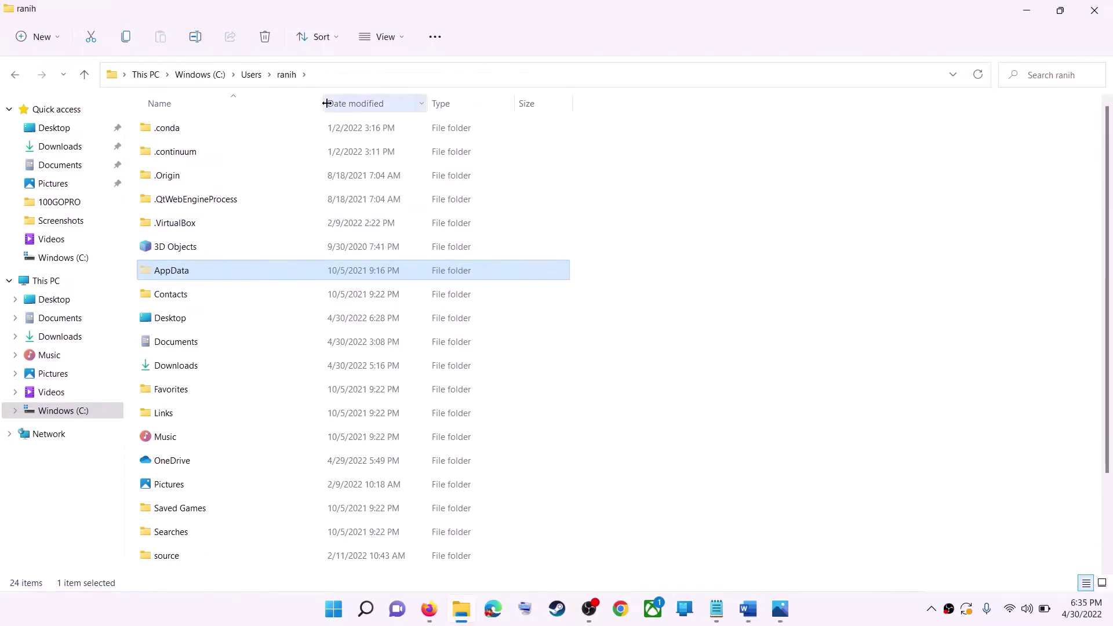
Open the Packages folder located under AppData\Local in the user's profile folder
double_click(206, 271)
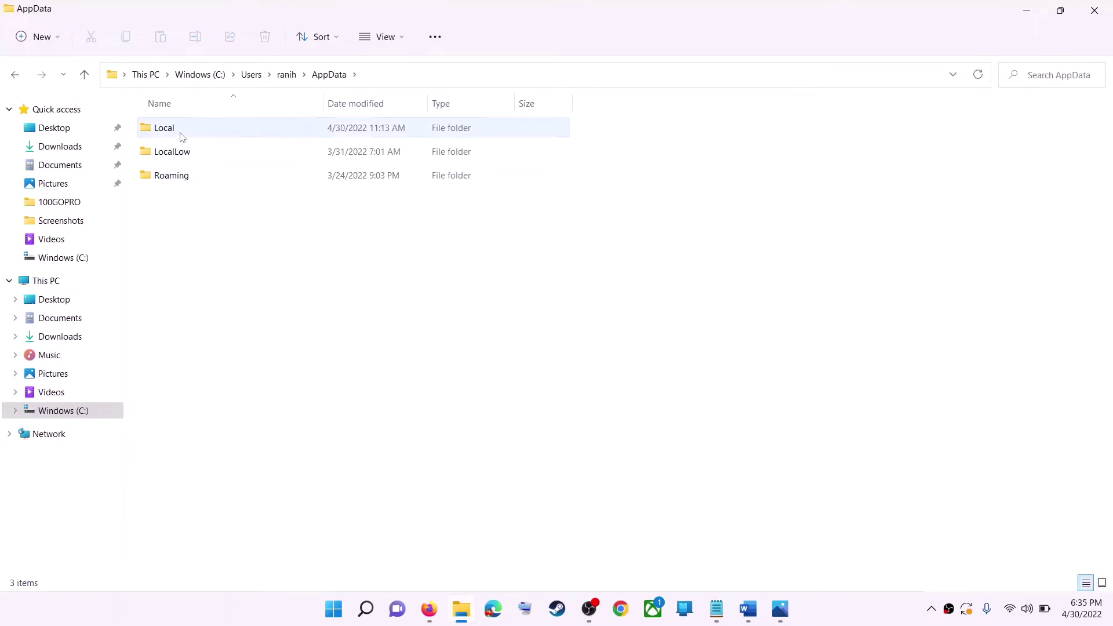
double_click(211, 131)
left_click(174, 224)
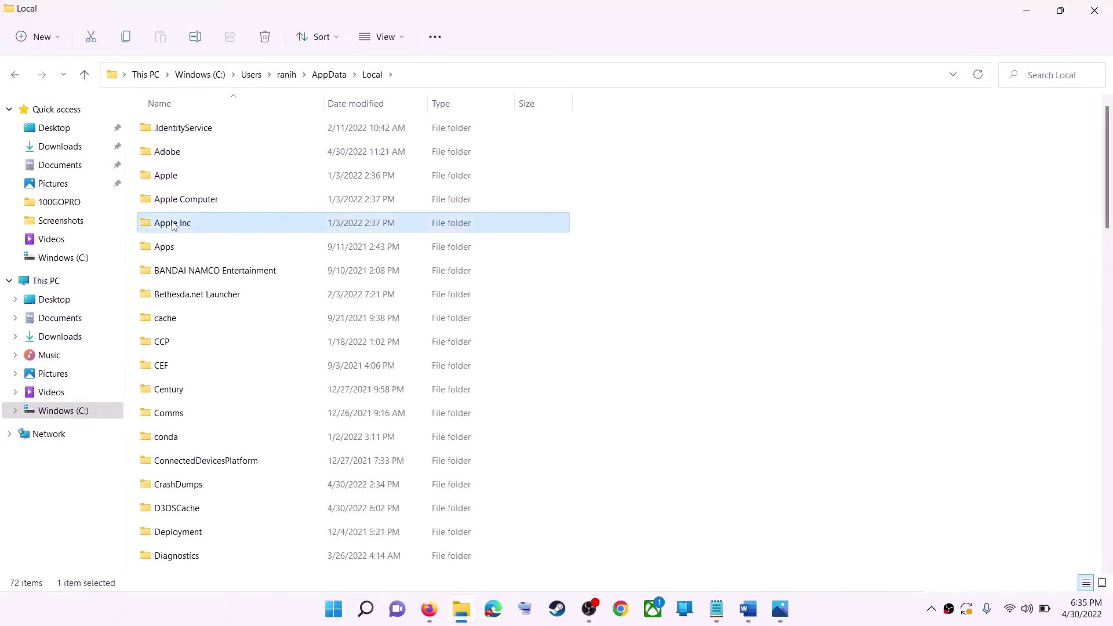
key("p")
left_click(262, 130)
double_click(261, 130)
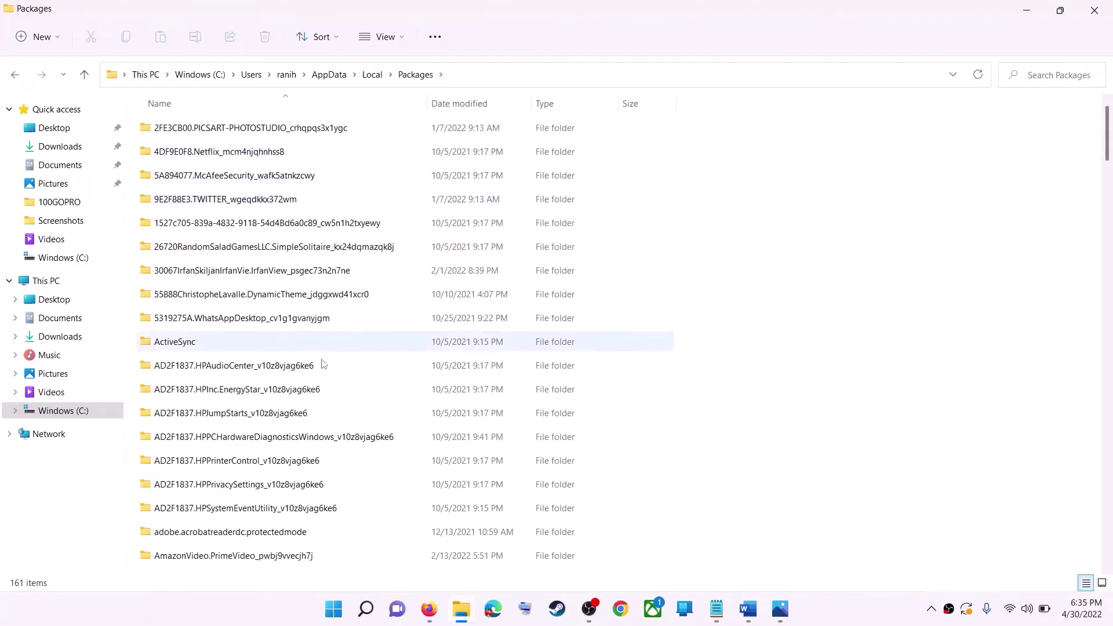
Find the Microsoft.WindowsStore_8wekyb3d8bbwe folder within Packages, checking its name against the Word document, and open it
scroll(322, 364, "down", 12)
key("alt+Tab")
key("alt+Tab")
scroll(301, 398, "down", 15)
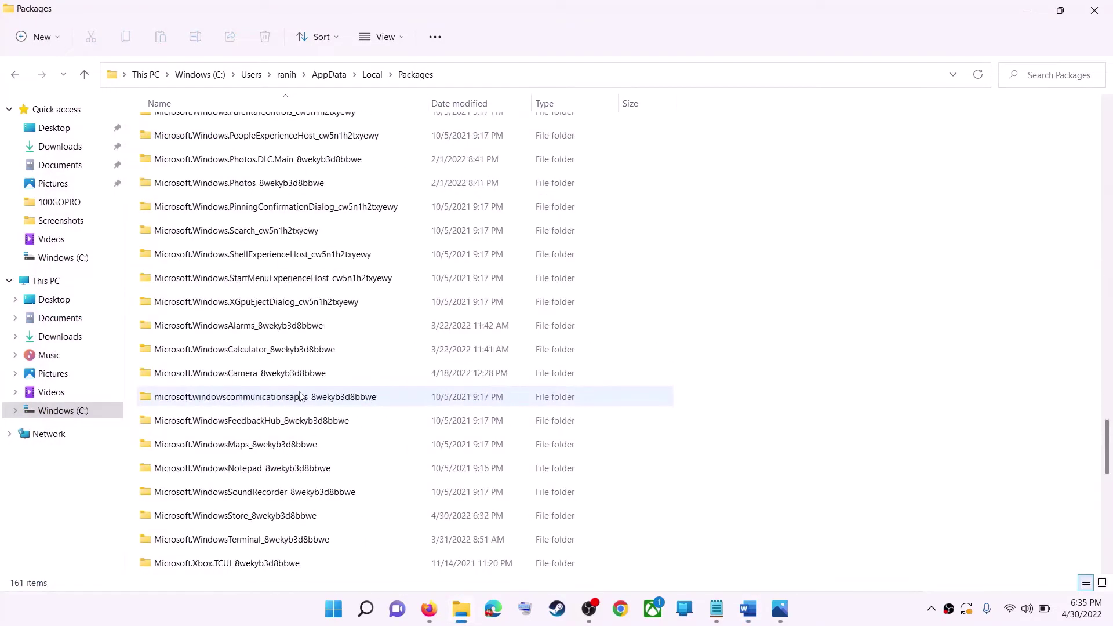
scroll(306, 392, "down", 3)
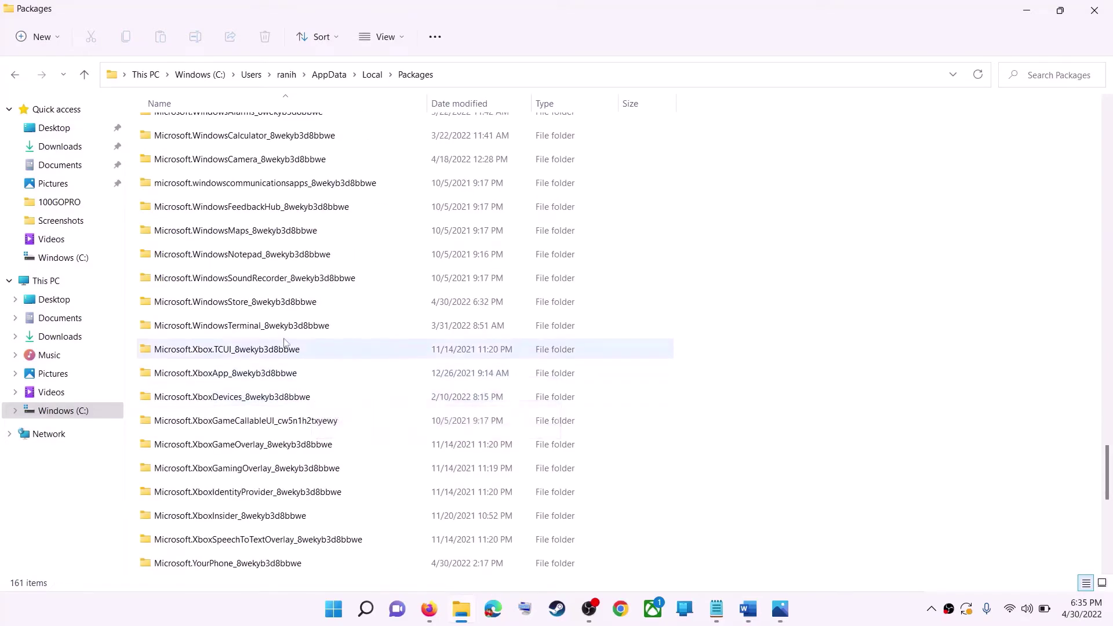
left_click(242, 307)
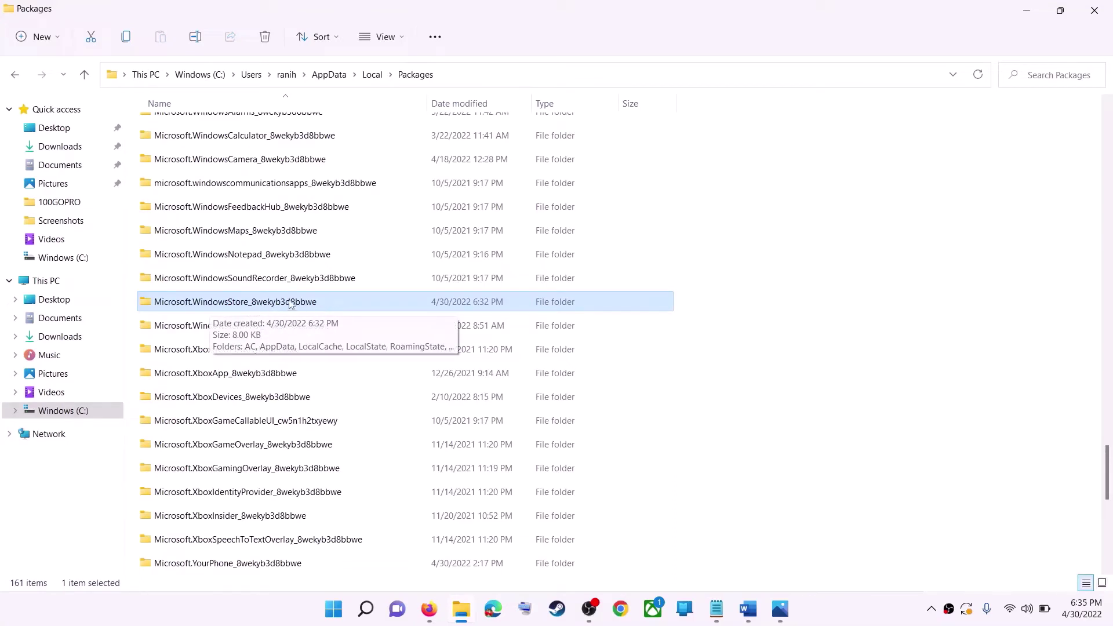
left_click(317, 305)
left_click(354, 299)
double_click(348, 301)
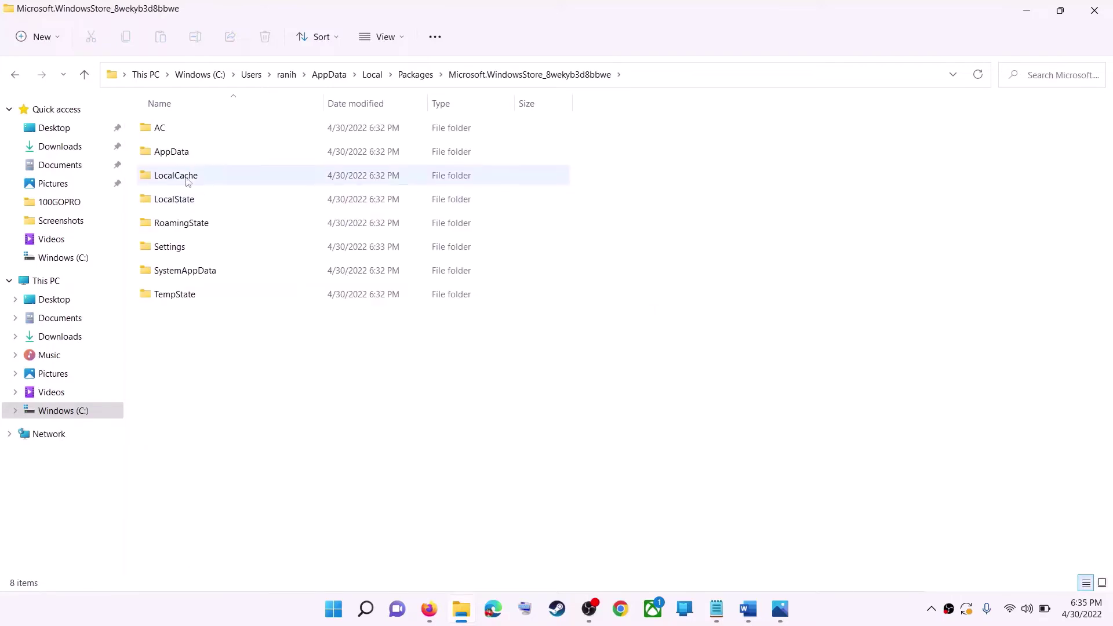
Delete the LocalCache folder from the Microsoft.WindowsStore_8wekyb3d8bbwe folder
left_click(196, 184)
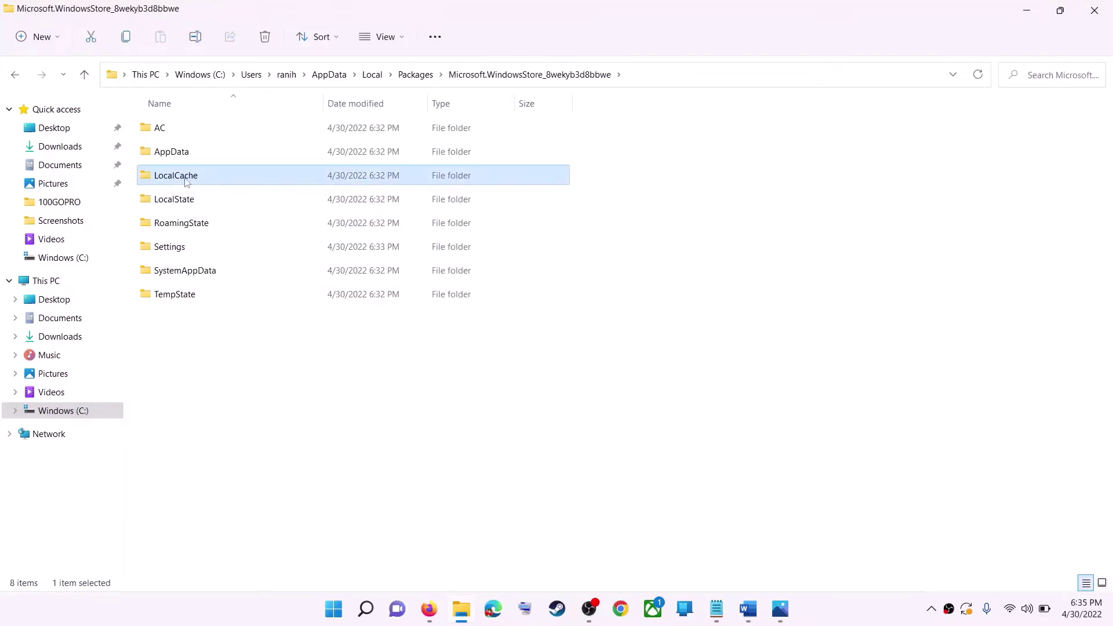
right_click(189, 185)
left_click(290, 196)
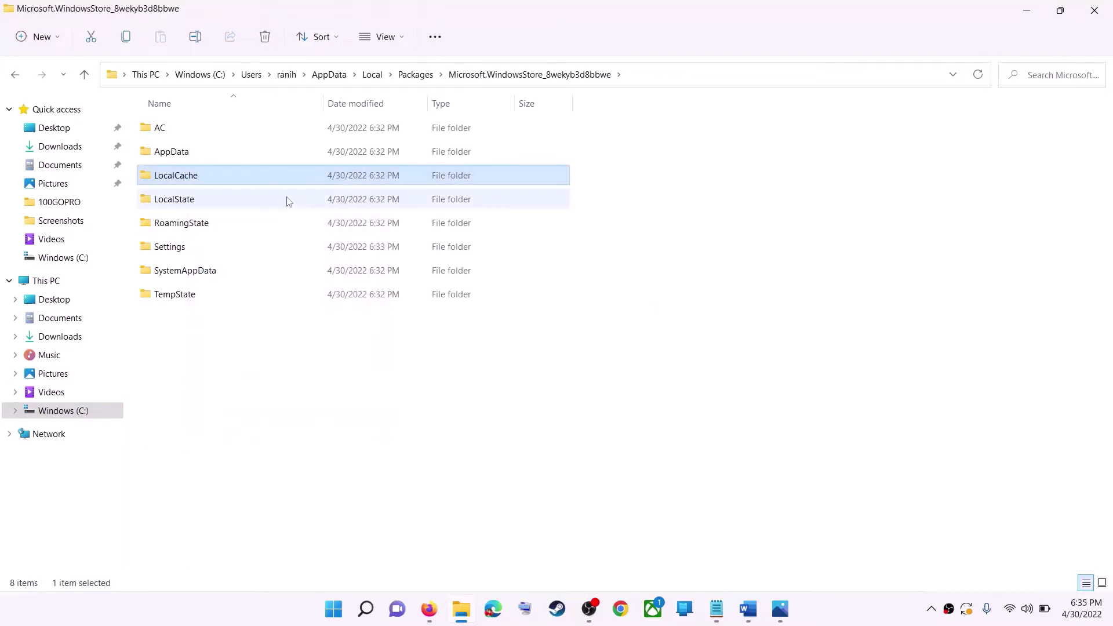
Show the power options used for restarting the computer, dismiss them without choosing one, and close File Explorer
left_click(338, 616)
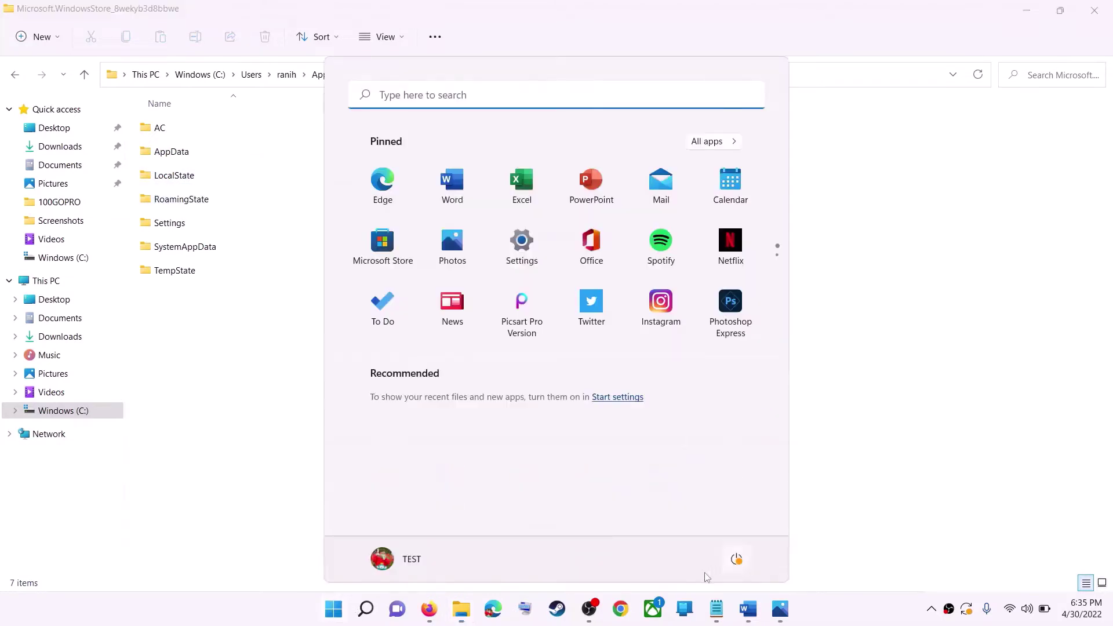
left_click(736, 558)
left_click(966, 322)
left_click(966, 323)
left_click(1095, 13)
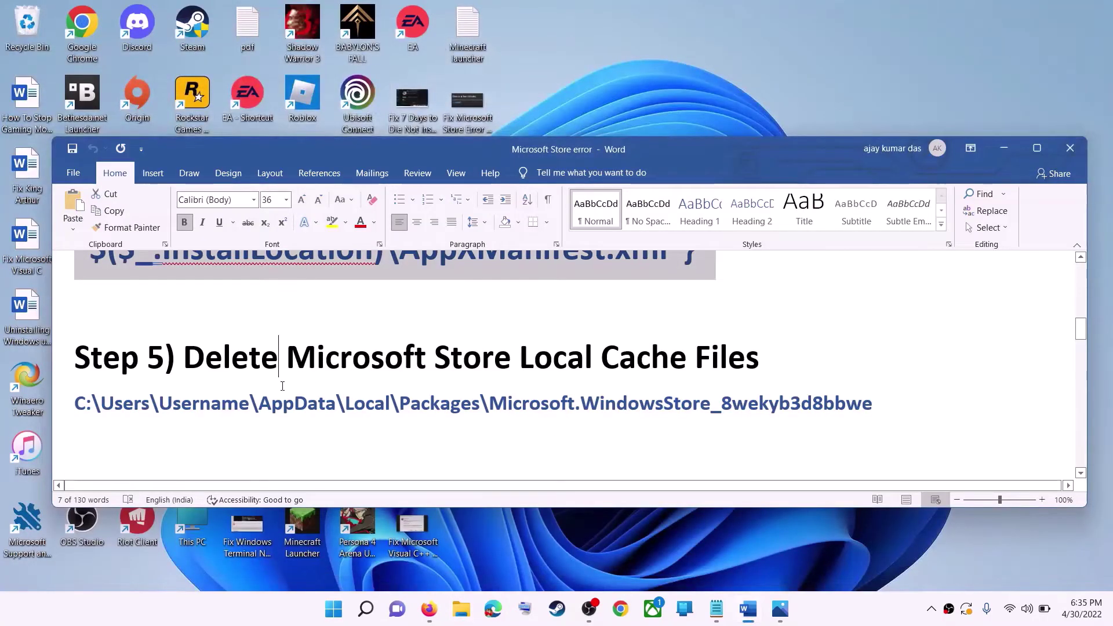
Go to Step 6 in the Word document and highlight the text "Get Updates in store library"
left_click(279, 359)
scroll(301, 371, "down", 3)
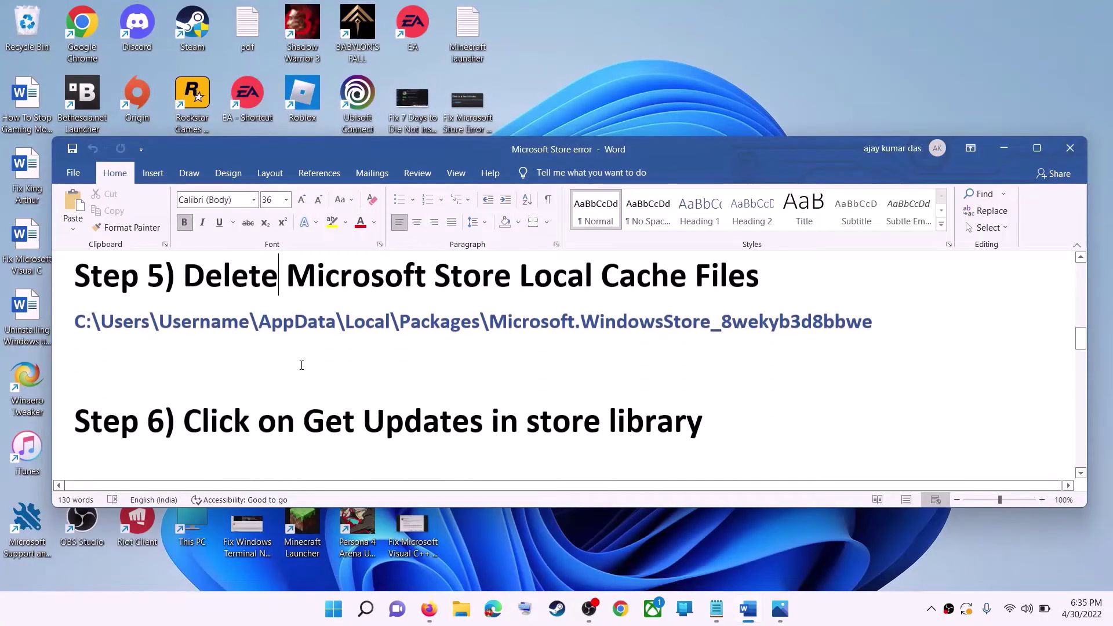
scroll(301, 371, "up", 1)
left_click_drag(304, 399, 718, 397)
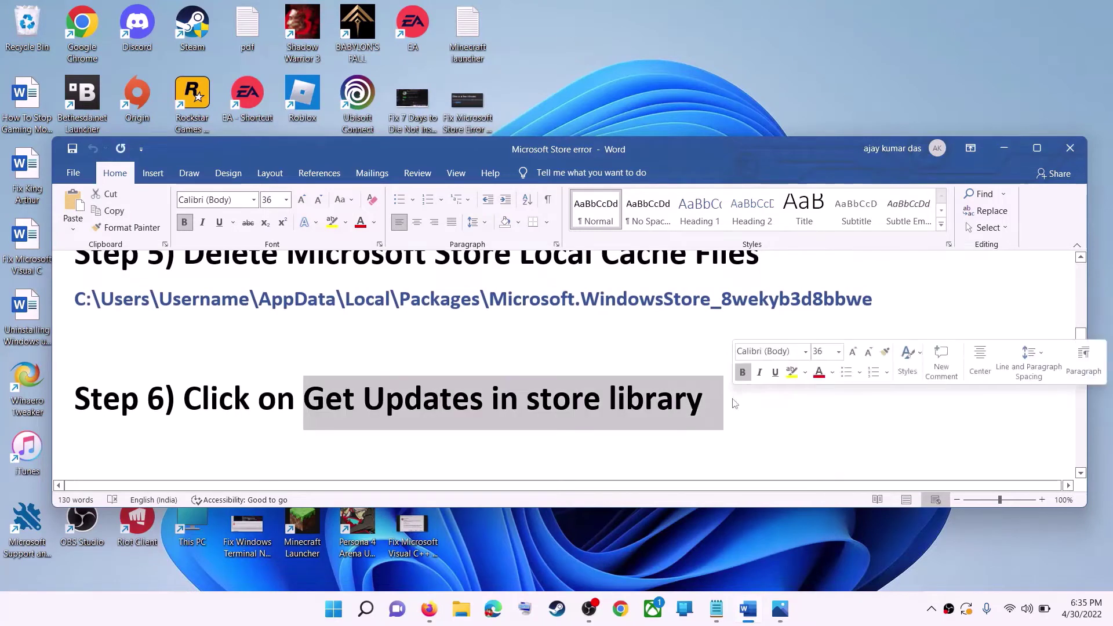
left_click(334, 610)
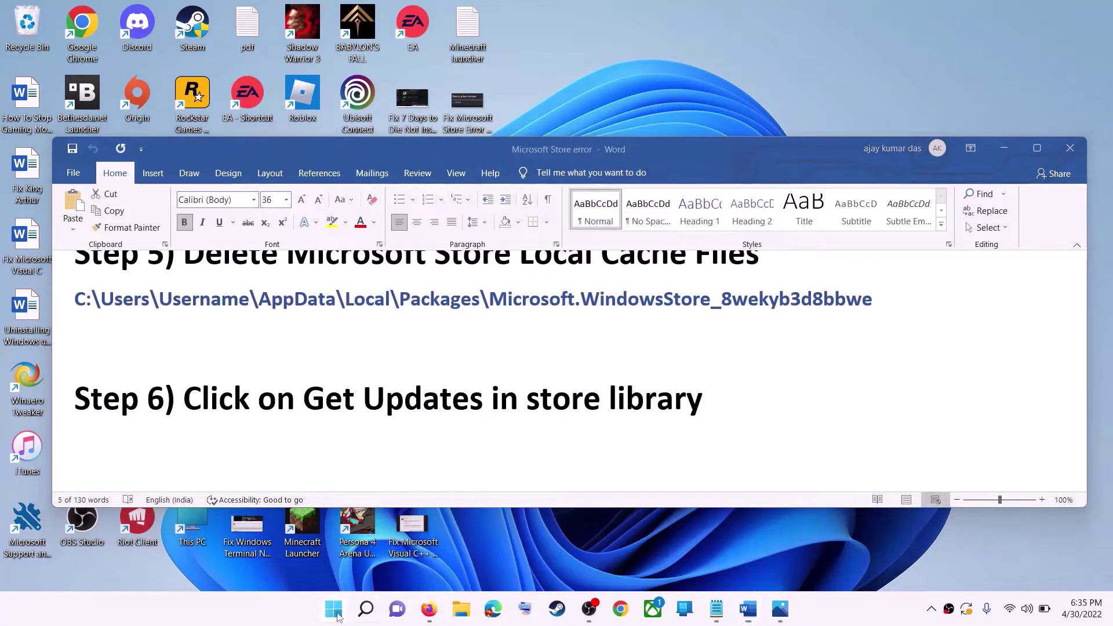
type("store")
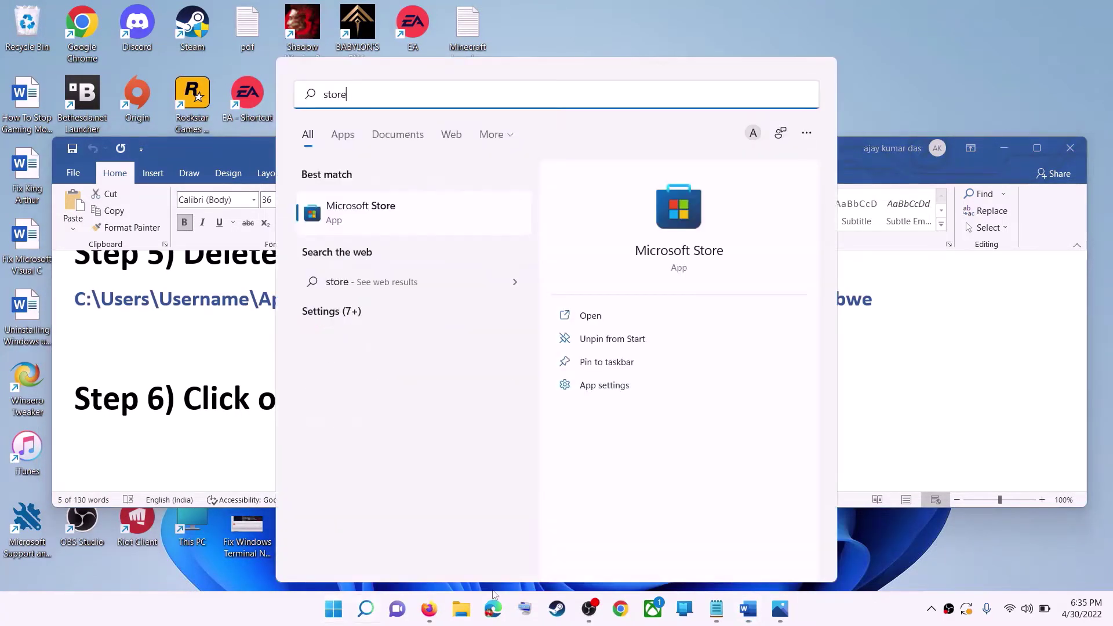
key("Return")
left_click(870, 13)
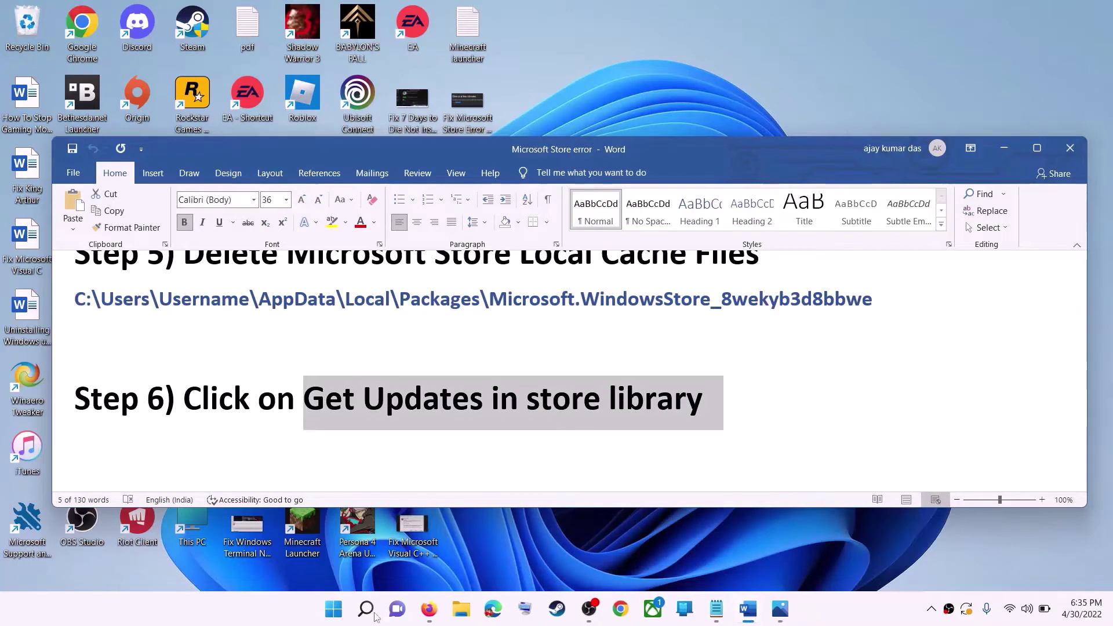
Open the Microsoft Store, go to its Library where Get updates is offered, and minimize the Store
left_click(335, 608)
type("store")
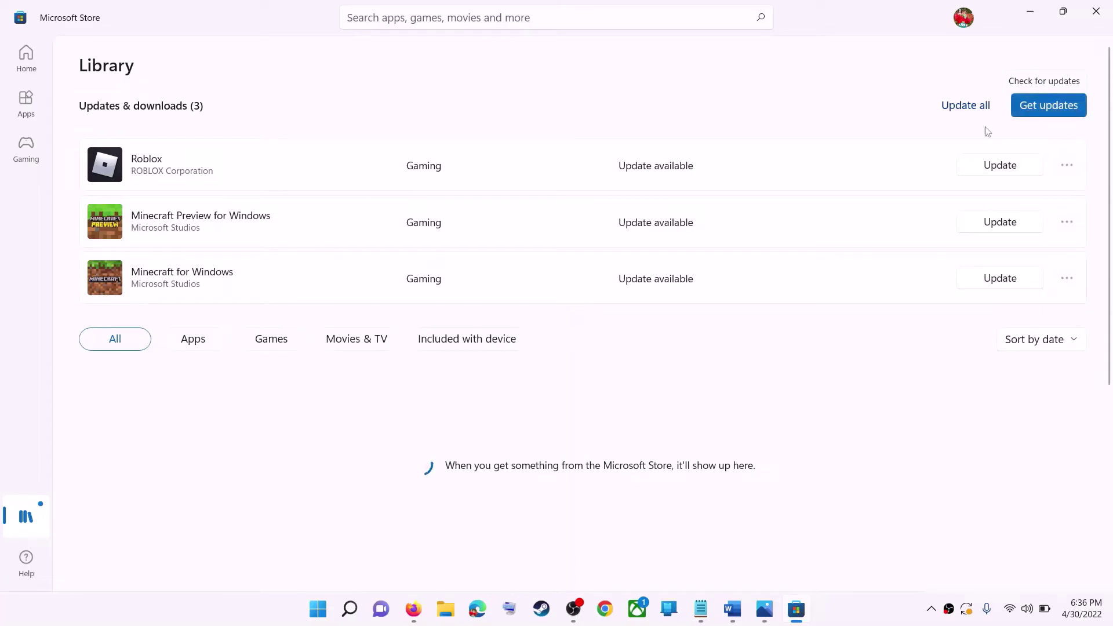
left_click(1031, 17)
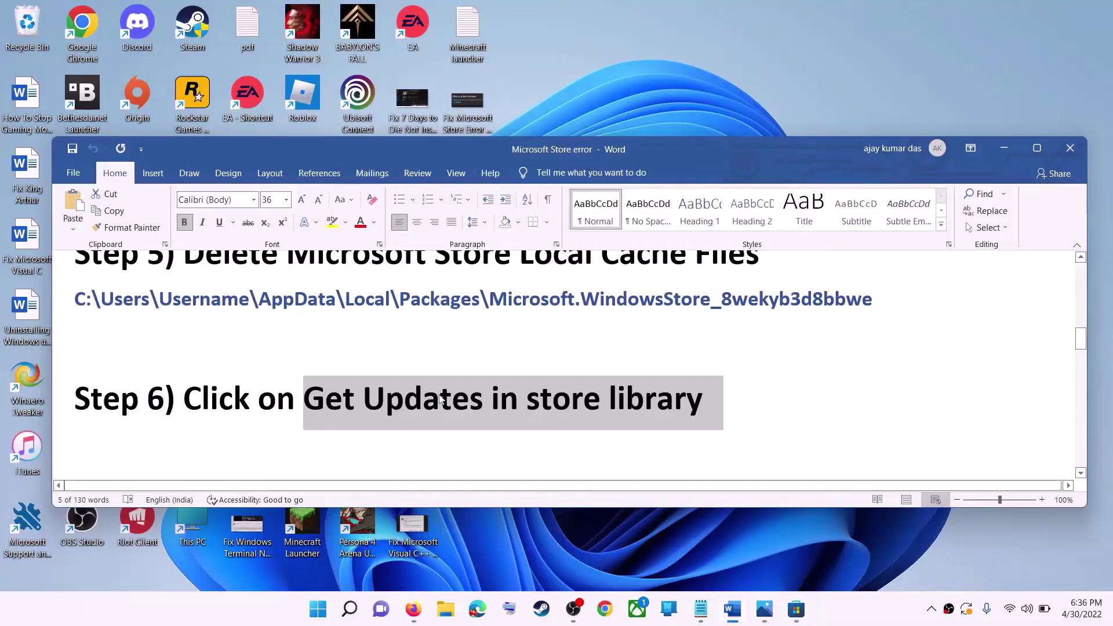
In the Word document, highlight the Step 6 instruction and the Step 7 text "Start all these services"
left_click_drag(702, 406, 274, 407)
scroll(274, 408, "down", 3)
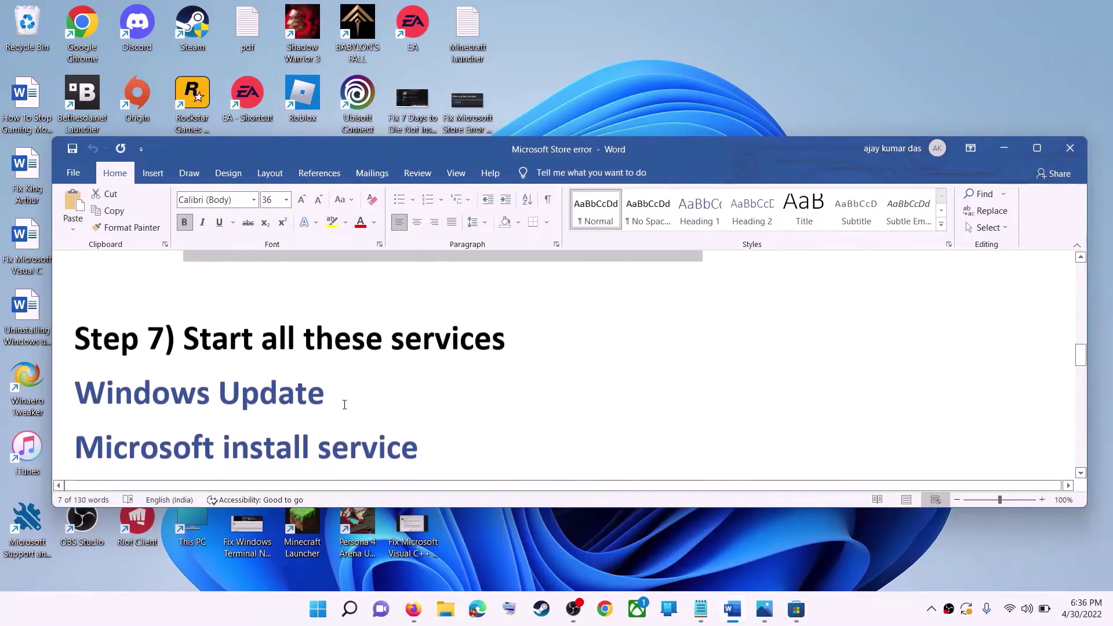
left_click_drag(184, 333, 506, 331)
scroll(441, 406, "down", 1)
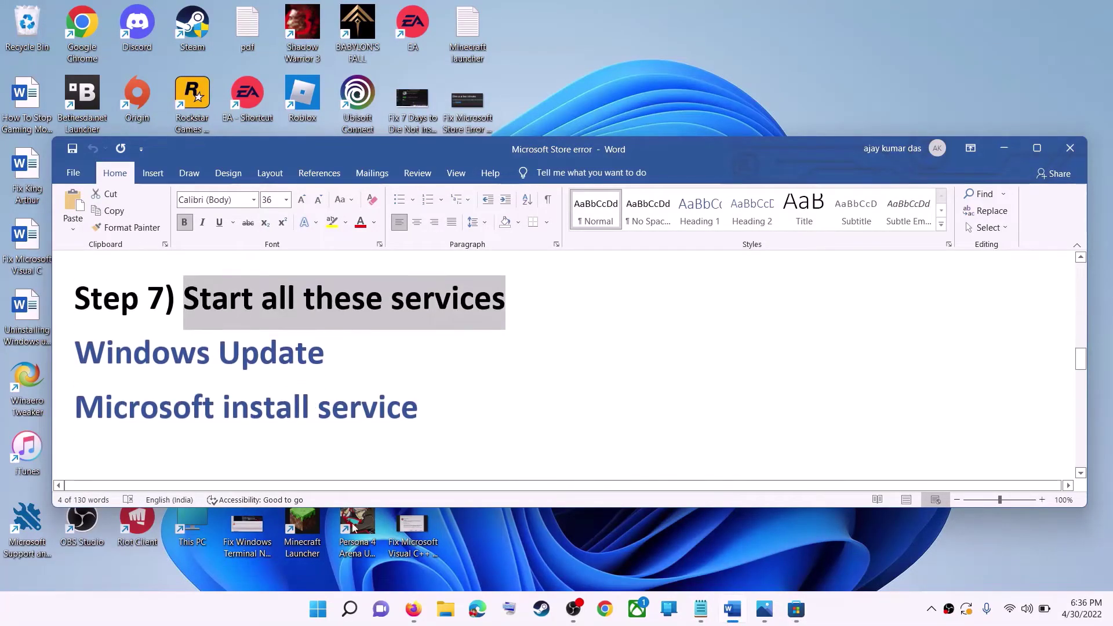
Open the Services console from a Windows search and select the Windows Update service
left_click(322, 616)
type("services")
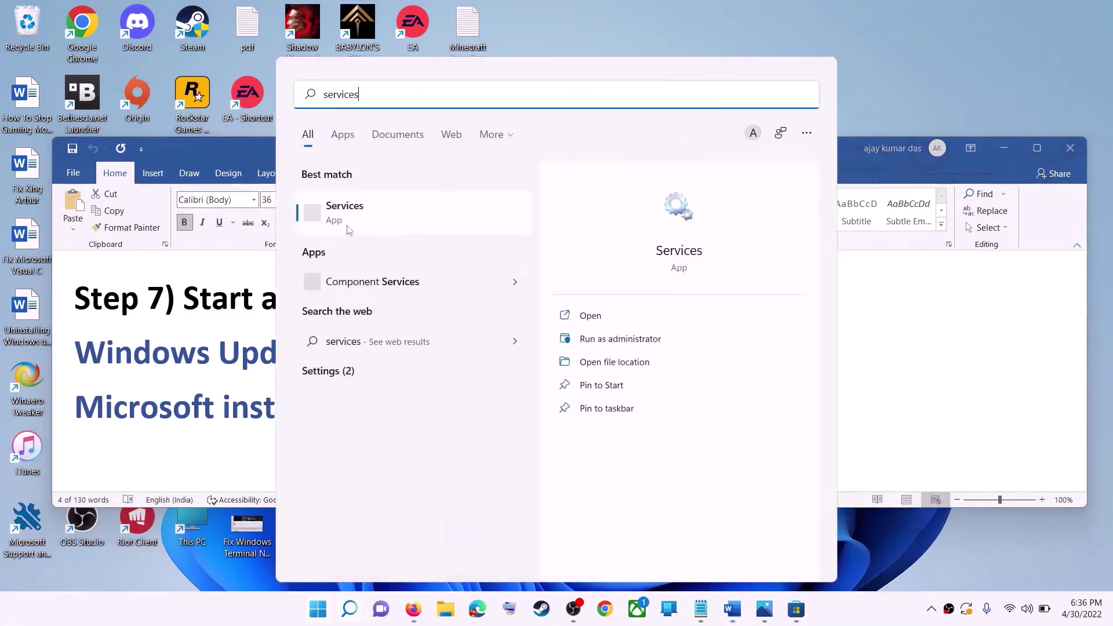
left_click(381, 216)
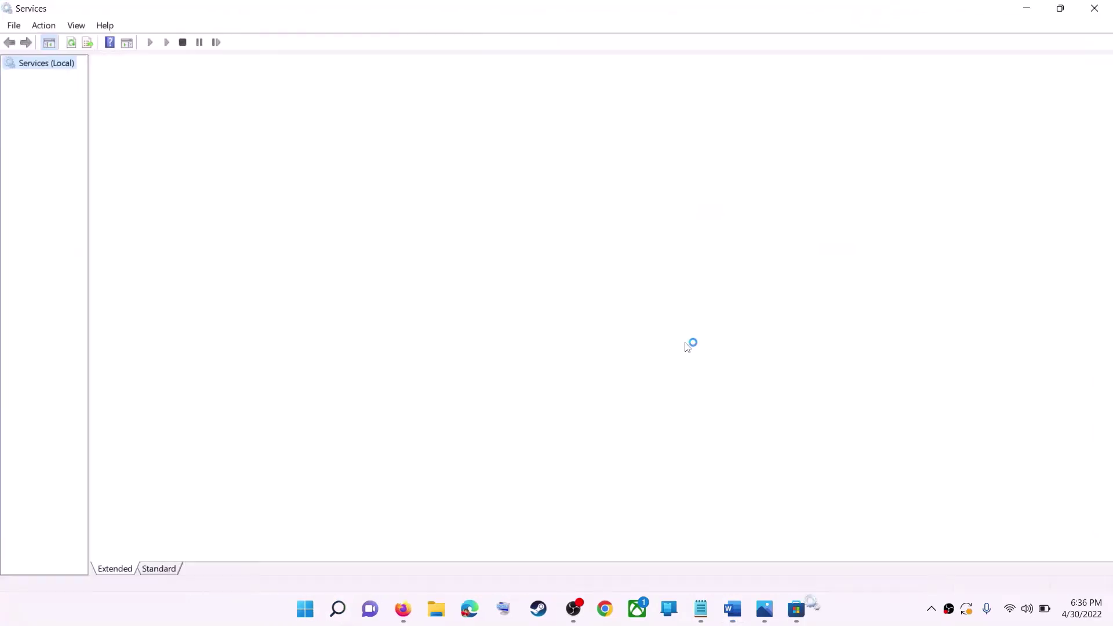
left_click(365, 444)
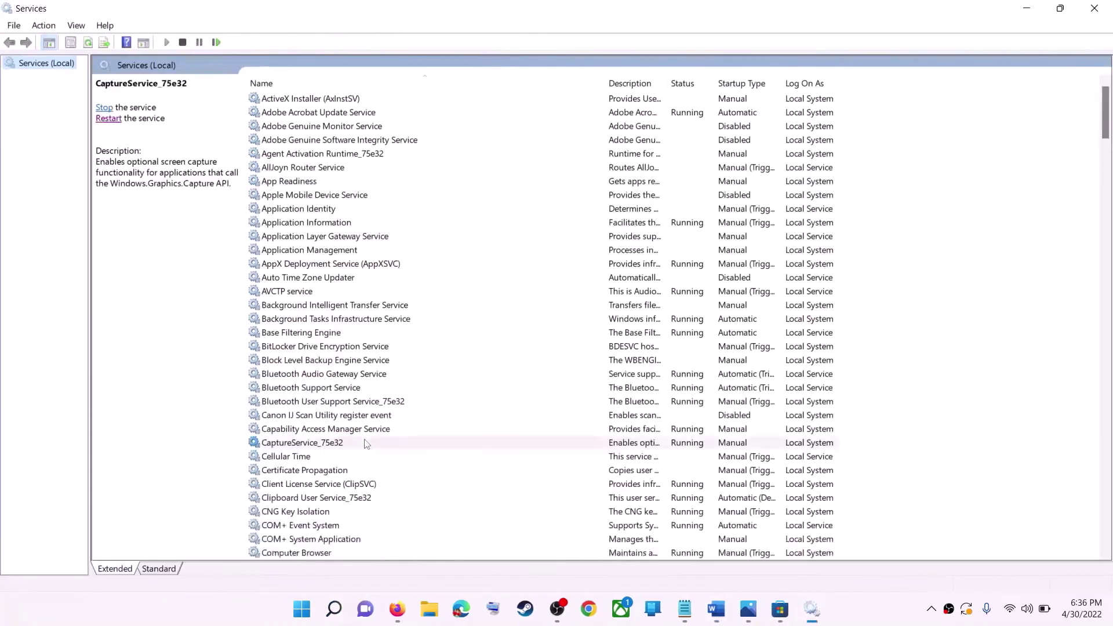
key("w")
scroll(380, 457, "down", 6)
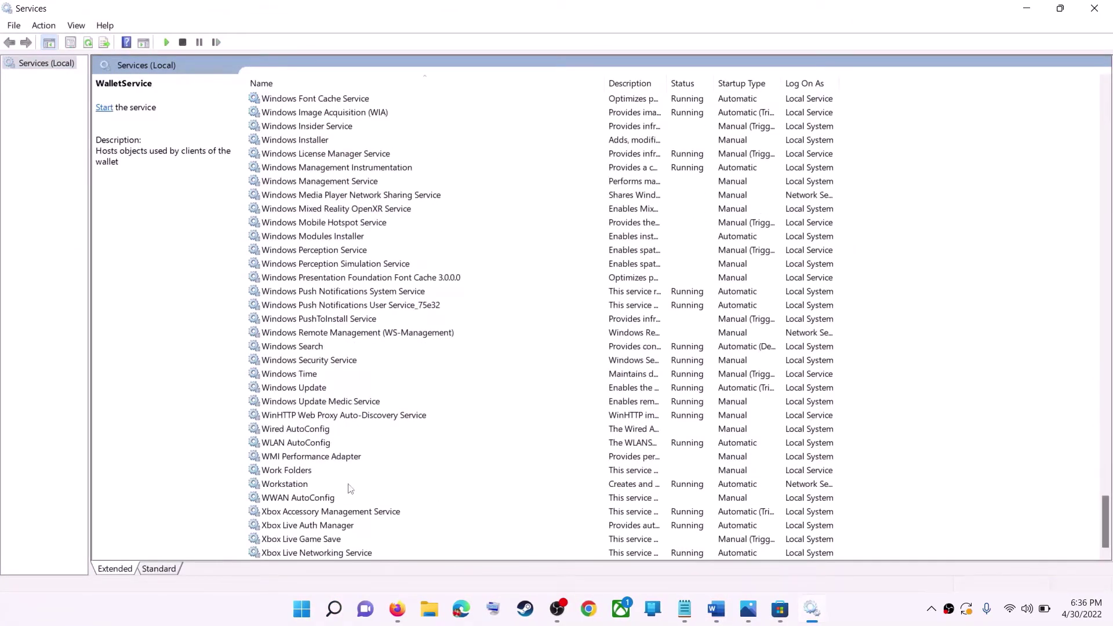
left_click(316, 390)
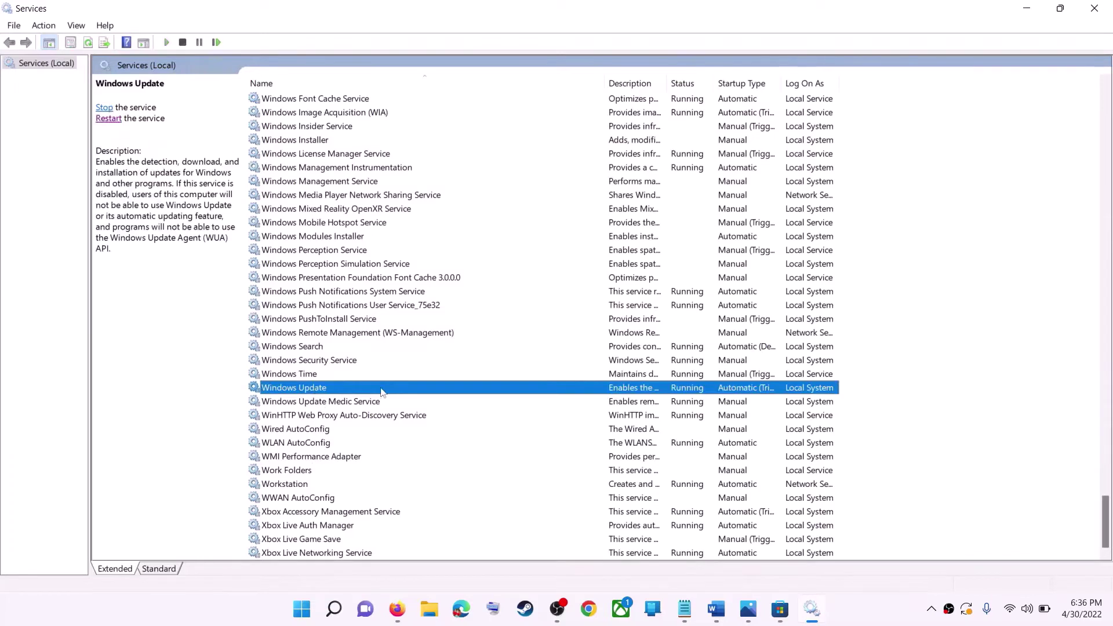
Set the Windows Update service's startup type to Automatic and restart the service
double_click(376, 390)
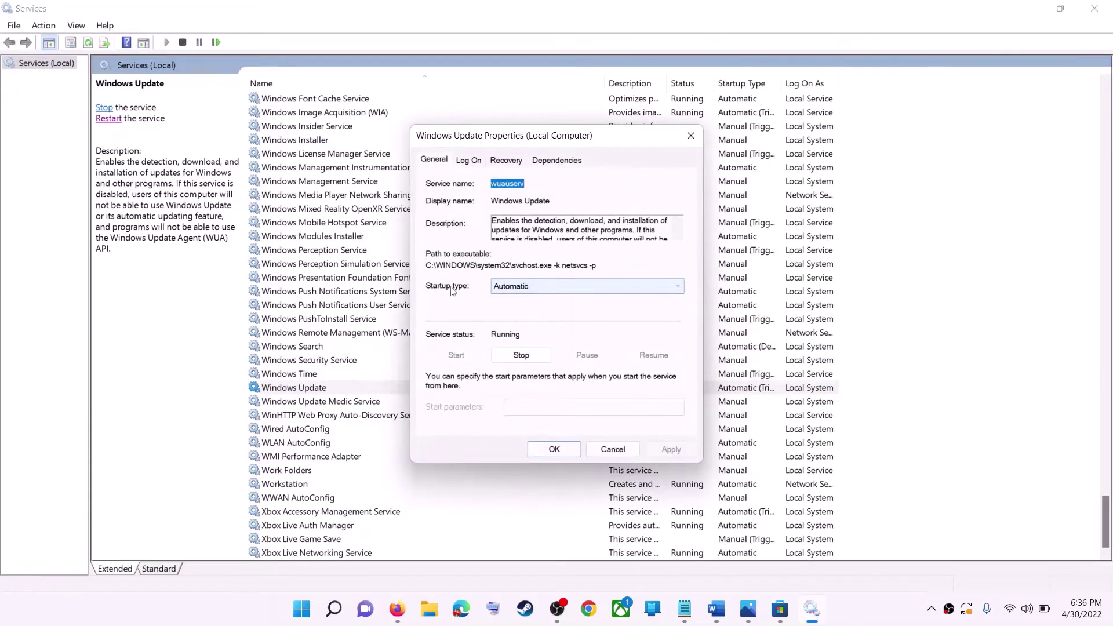
left_click(544, 287)
left_click(579, 307)
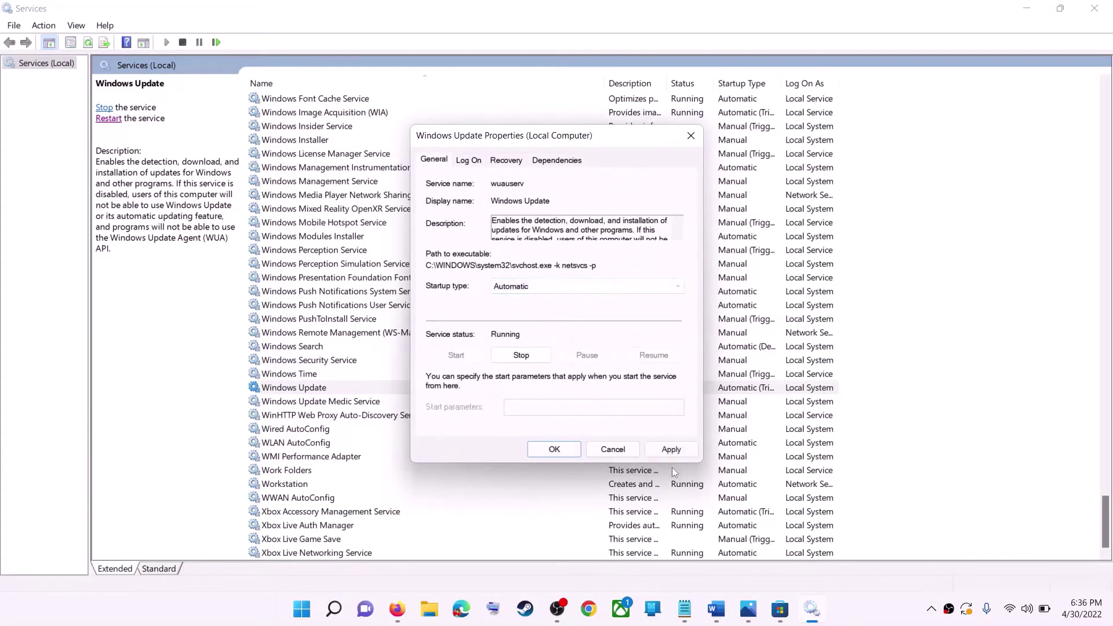
left_click(678, 451)
left_click(553, 449)
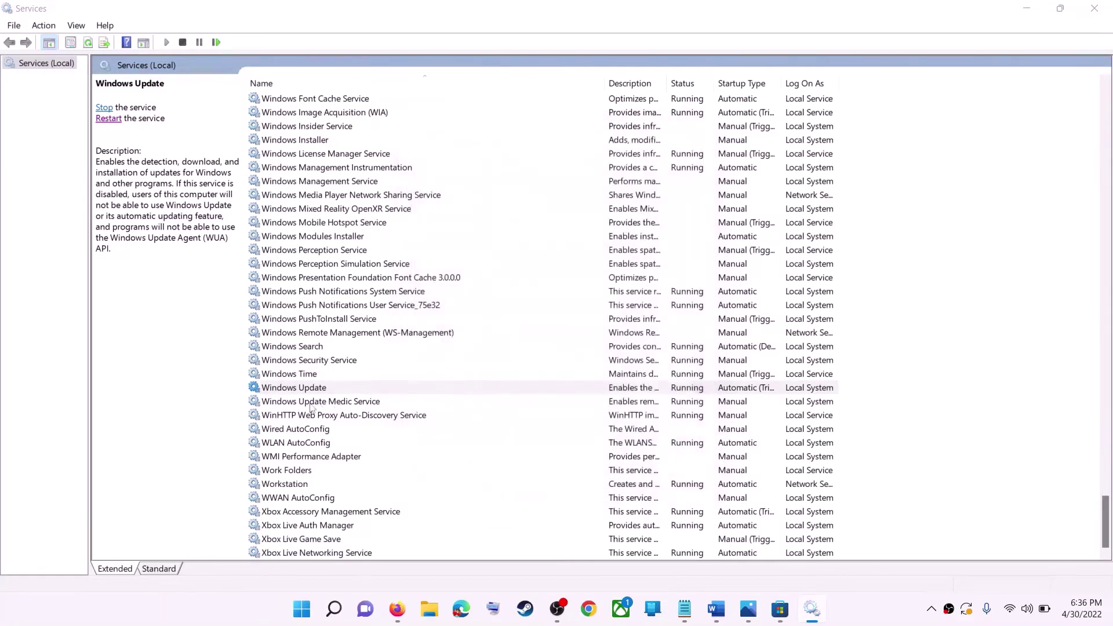
left_click(285, 390)
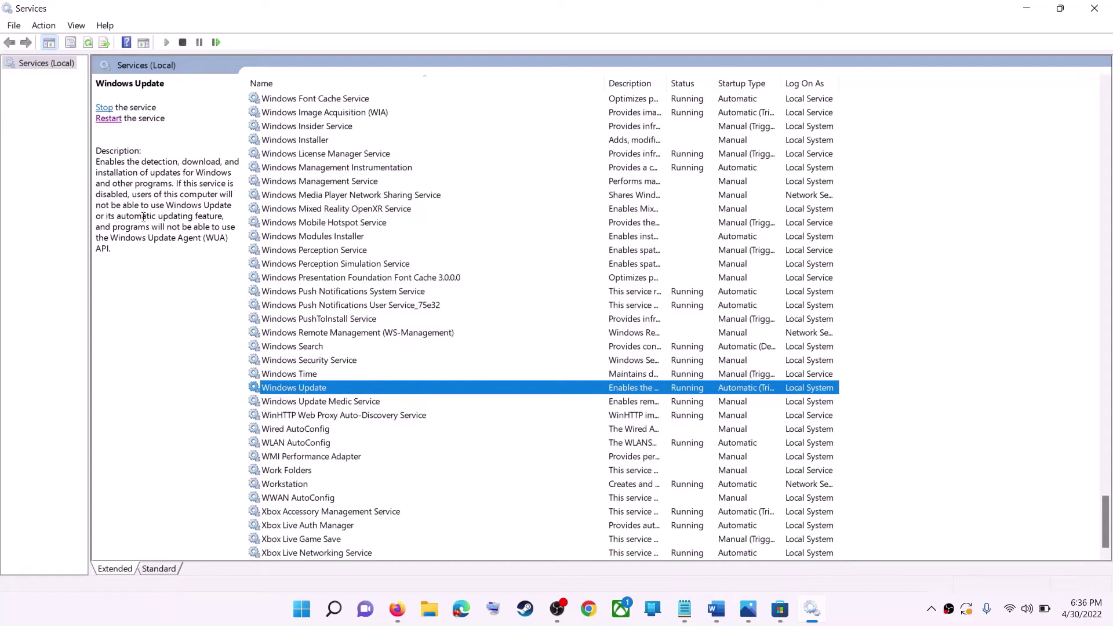
left_click(108, 120)
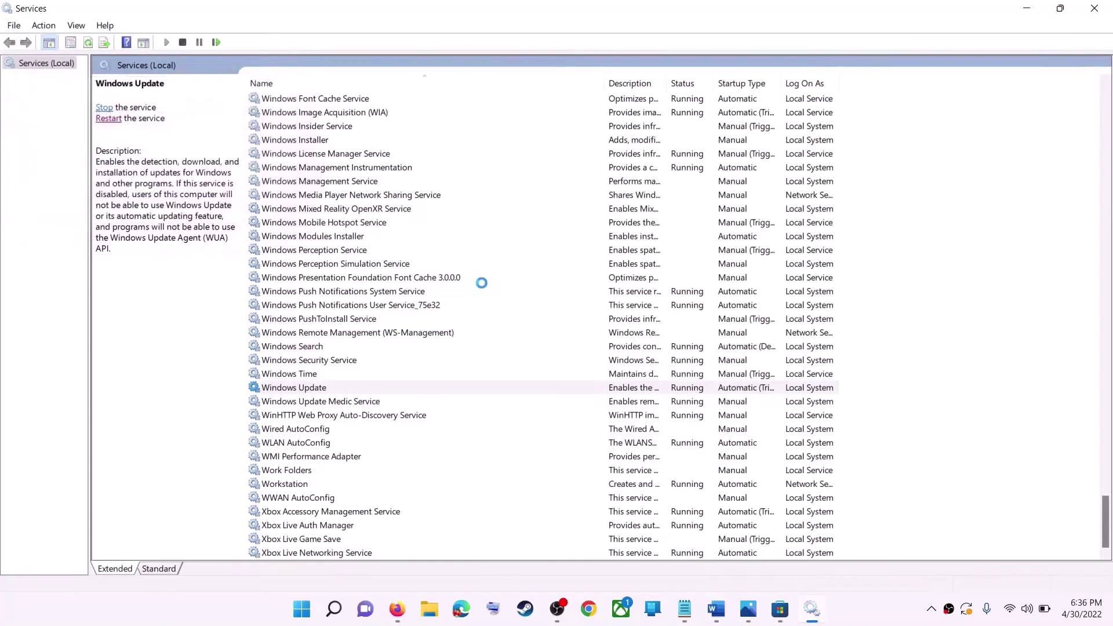
Set the Microsoft Store Install Service's startup type to Automatic, restart the service, and close the Services console
left_click(357, 293)
key("m")
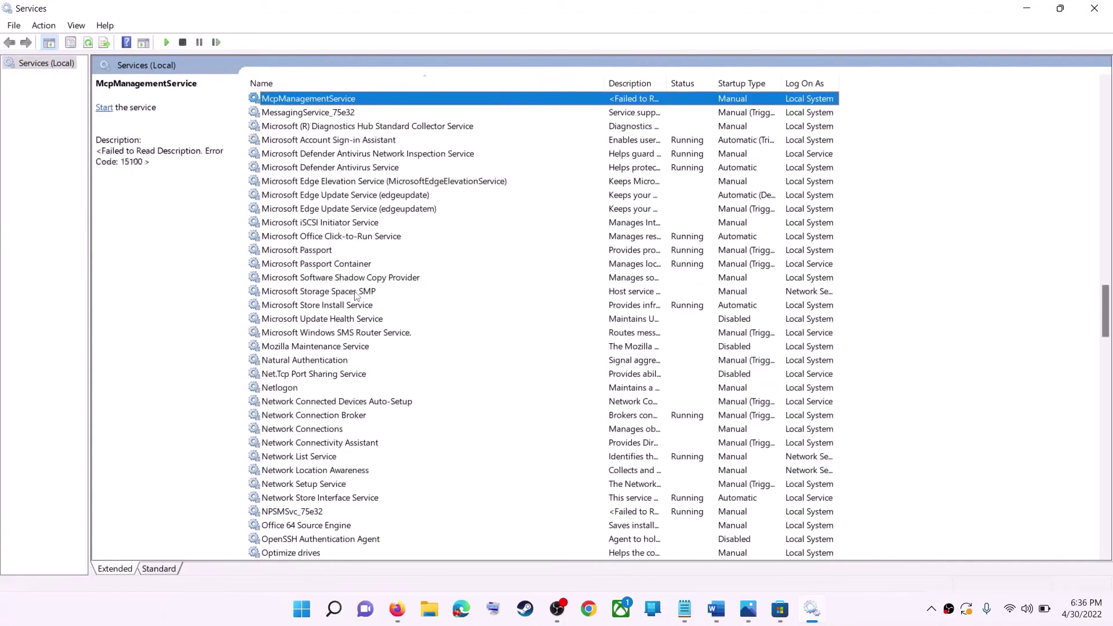
left_click(330, 307)
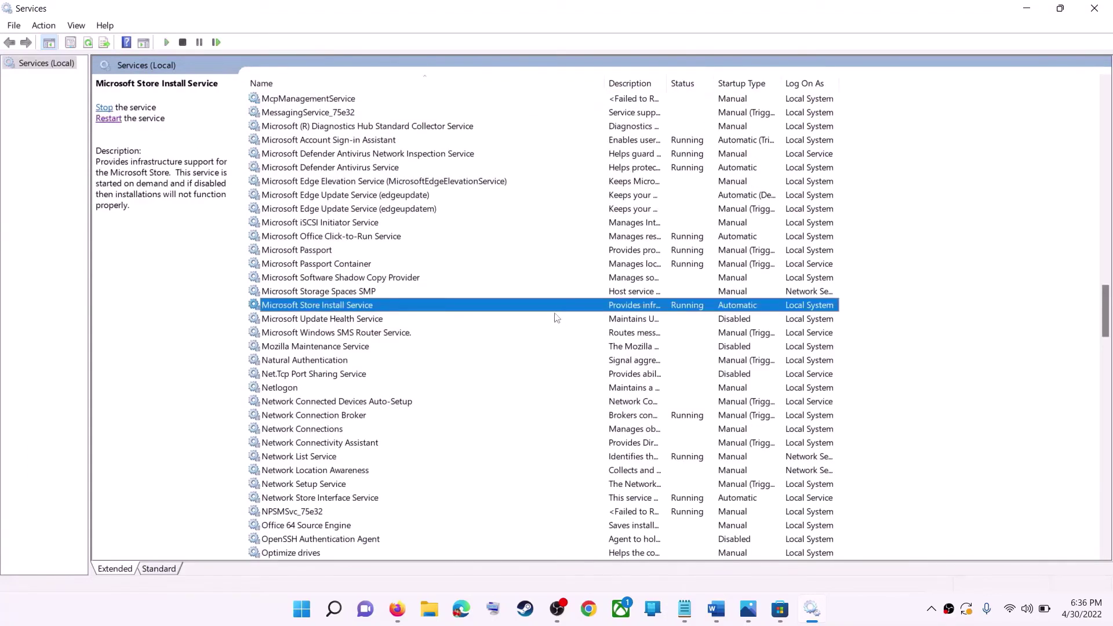
double_click(514, 312)
left_click(557, 286)
left_click(522, 302)
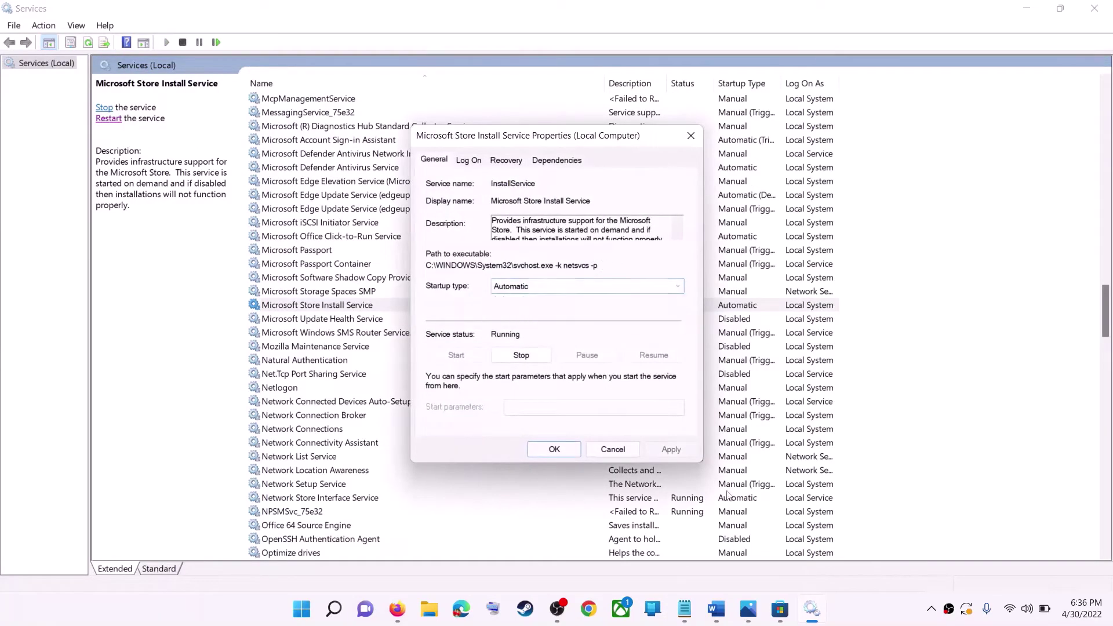
left_click(671, 449)
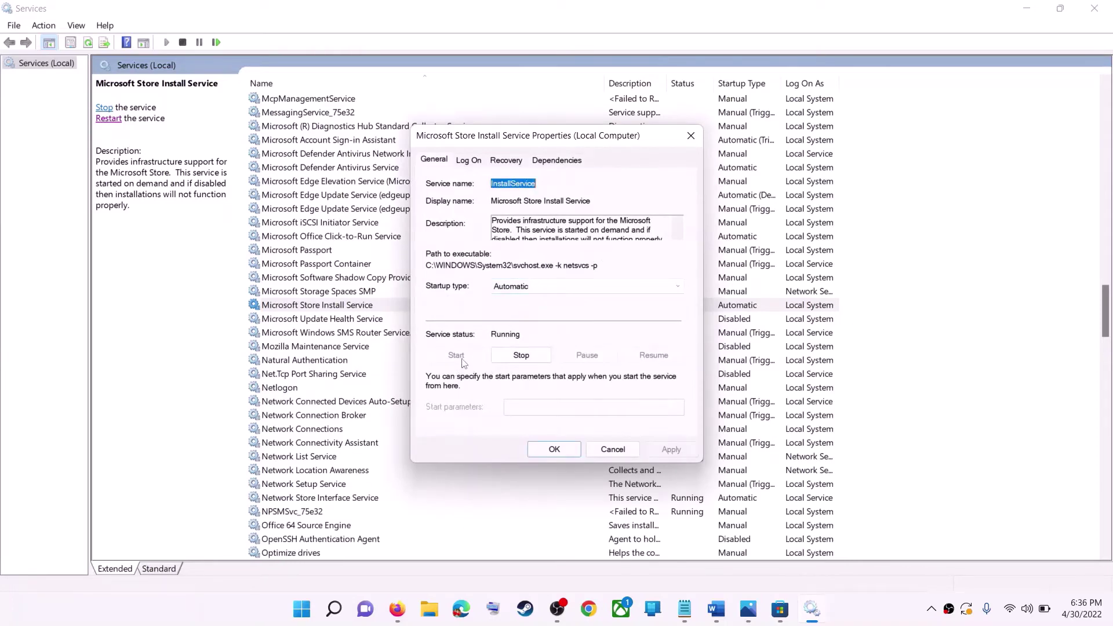
left_click(548, 449)
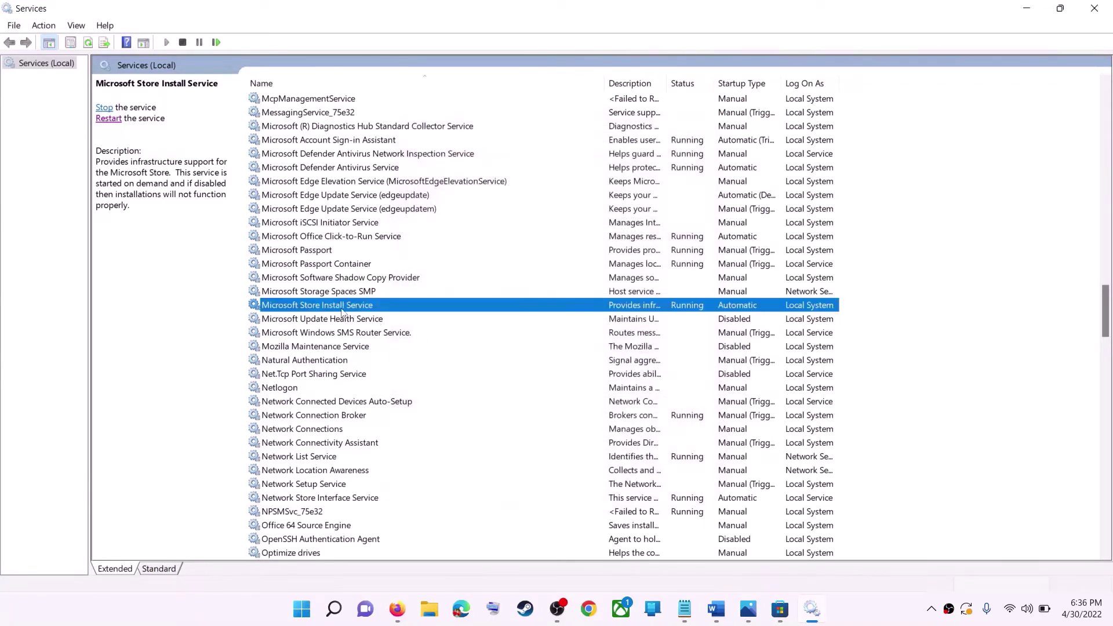
left_click(100, 119)
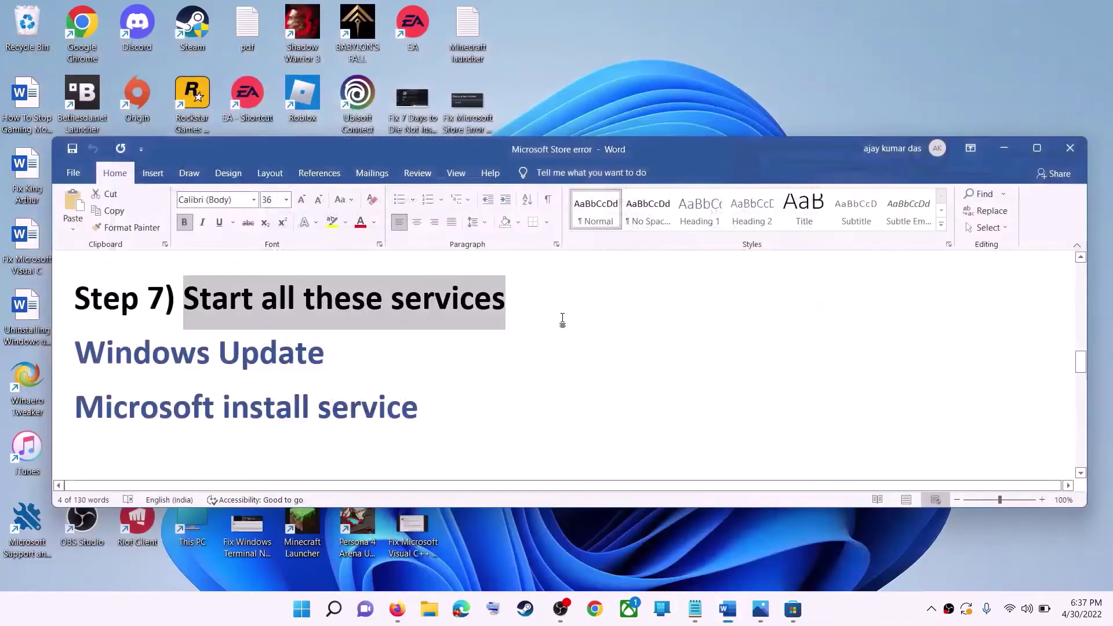
left_click(1094, 8)
Go to Step 8 in the Word document and highlight the text "Update Windows"
scroll(313, 383, "down", 3)
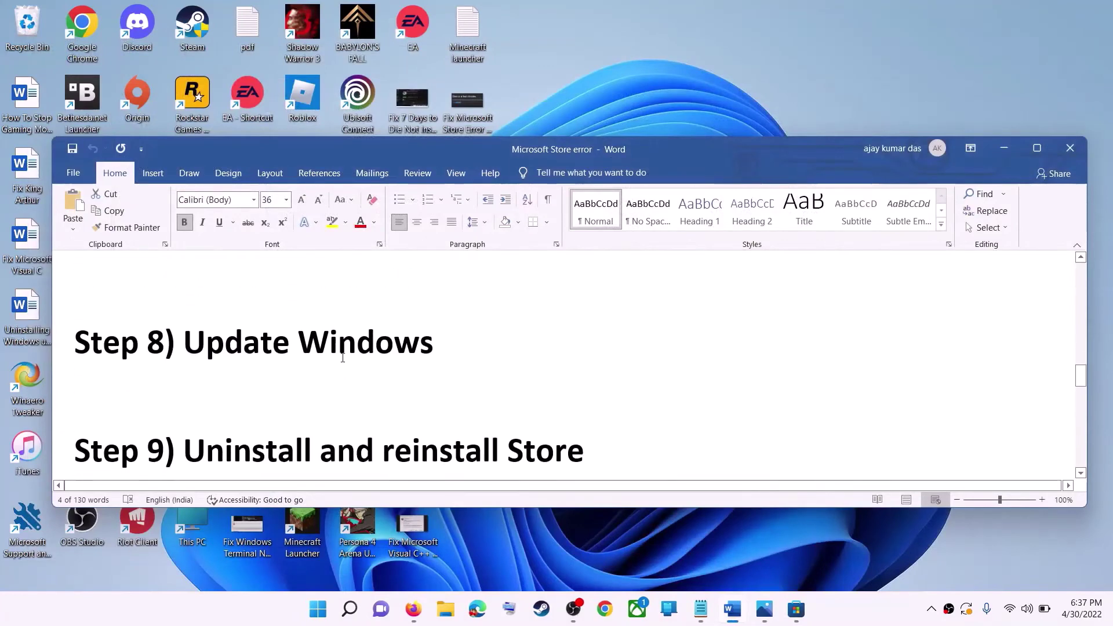
scroll(313, 383, "up", 1)
left_click_drag(502, 381, 501, 381)
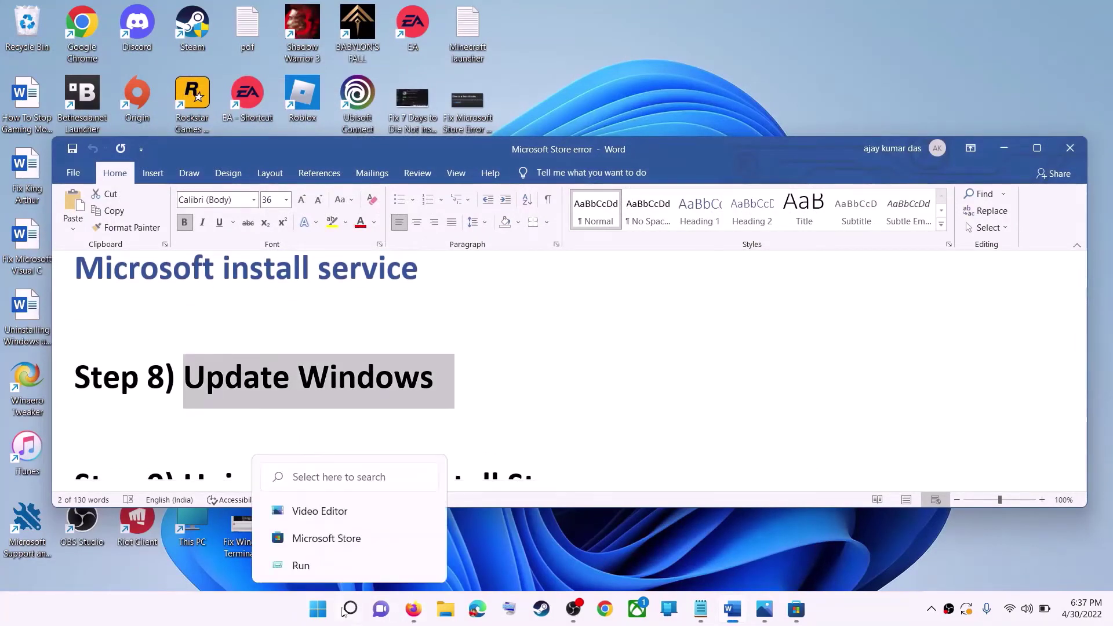
Open Windows Settings, check the update status on the Windows Update page, and minimize Settings
left_click(317, 609)
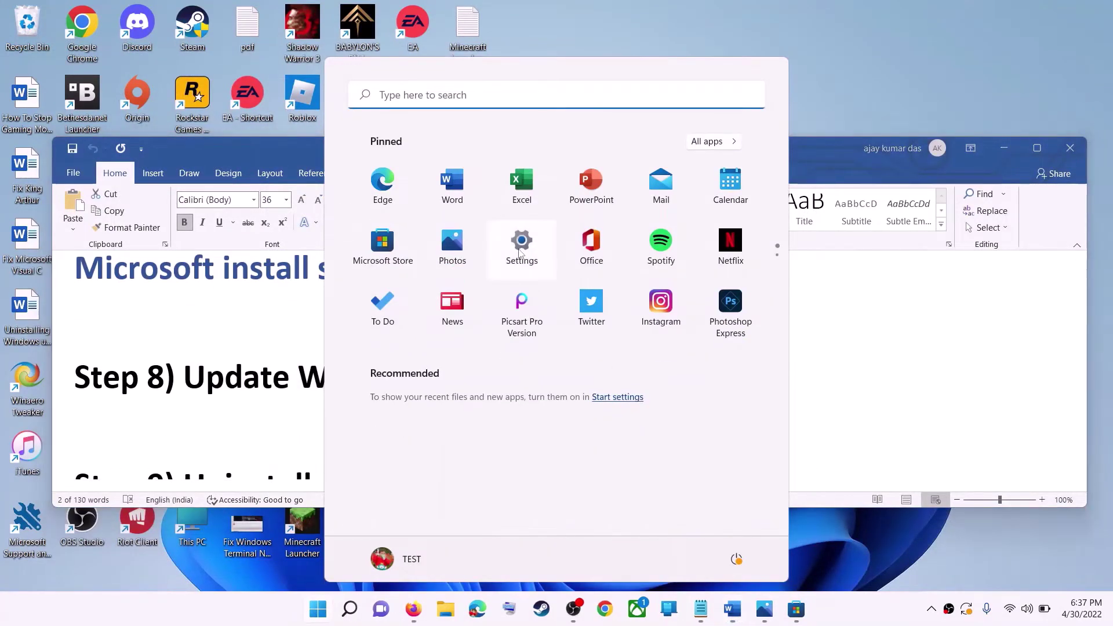
left_click(521, 249)
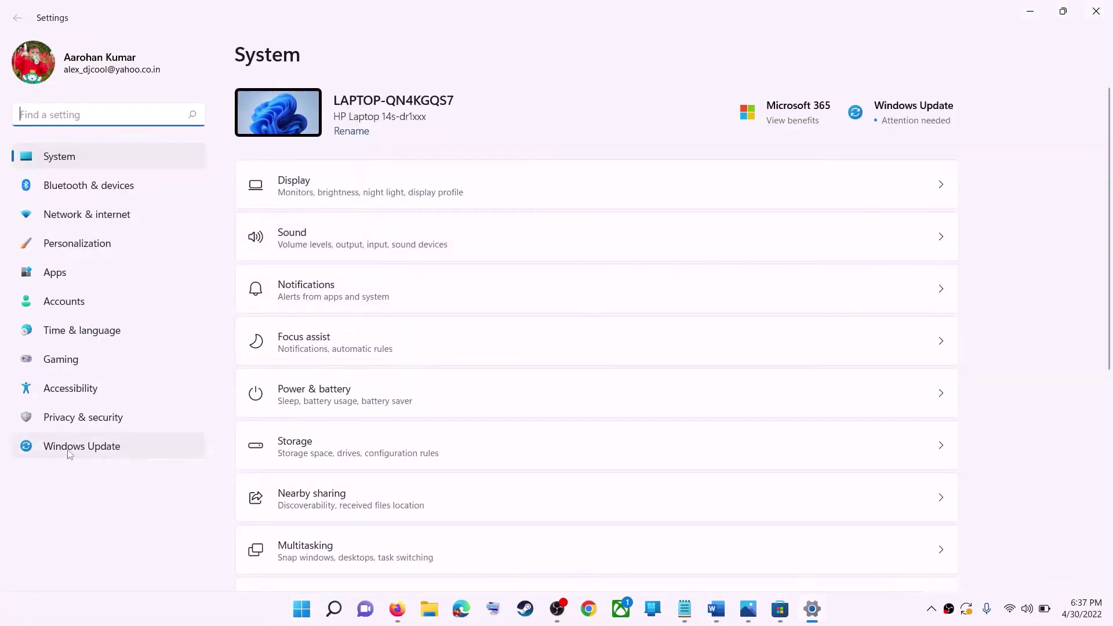
left_click(112, 452)
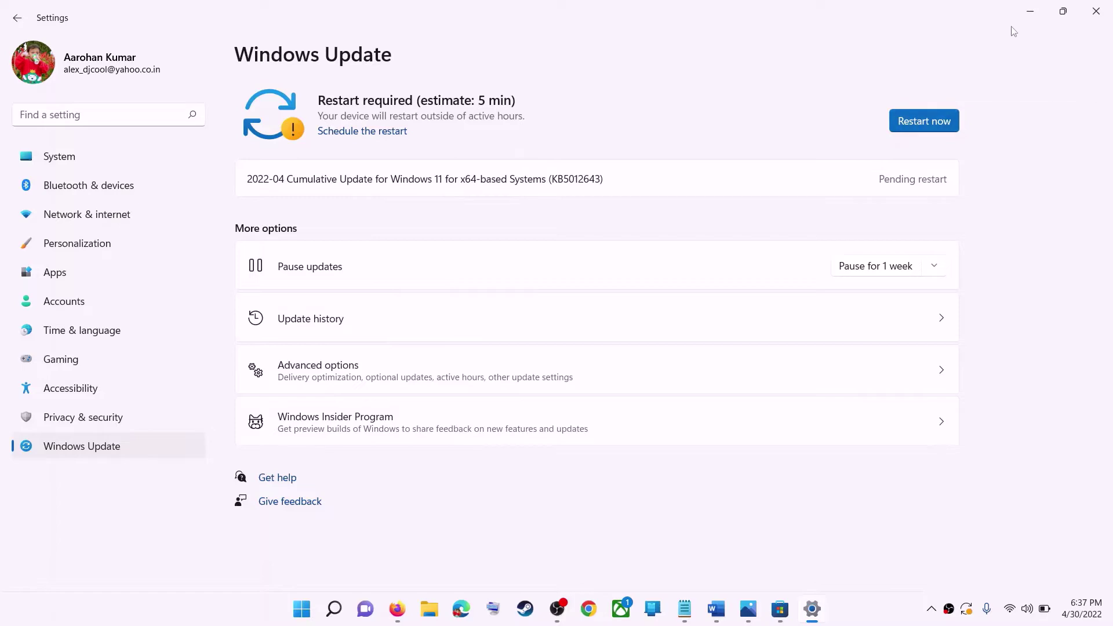
left_click(1029, 11)
Copy the Step 9 command "Get-AppxPackage -allusers *WindowsStore* | Remove-AppxPackage" from the Word document
scroll(319, 380, "down", 3)
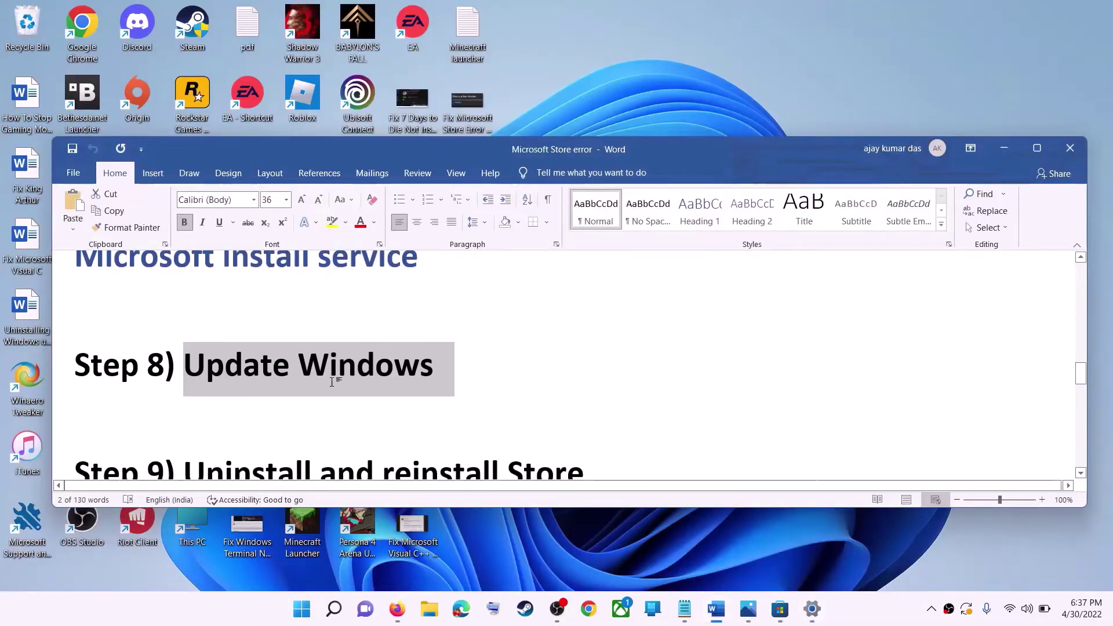
scroll(332, 381, "down", 1)
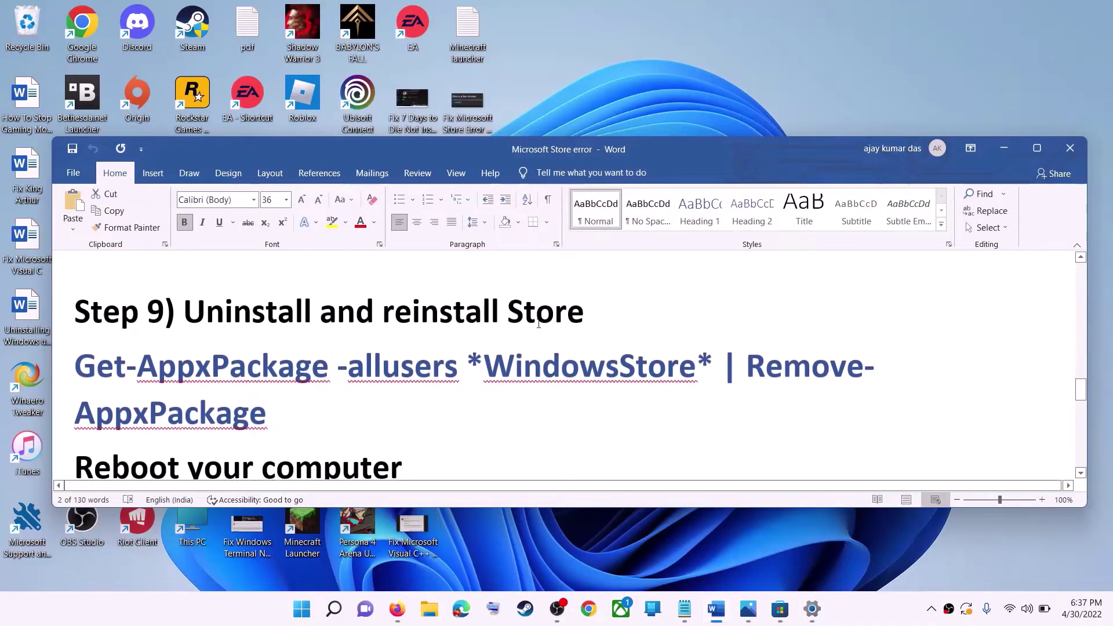
triple_click(131, 388)
right_click(169, 394)
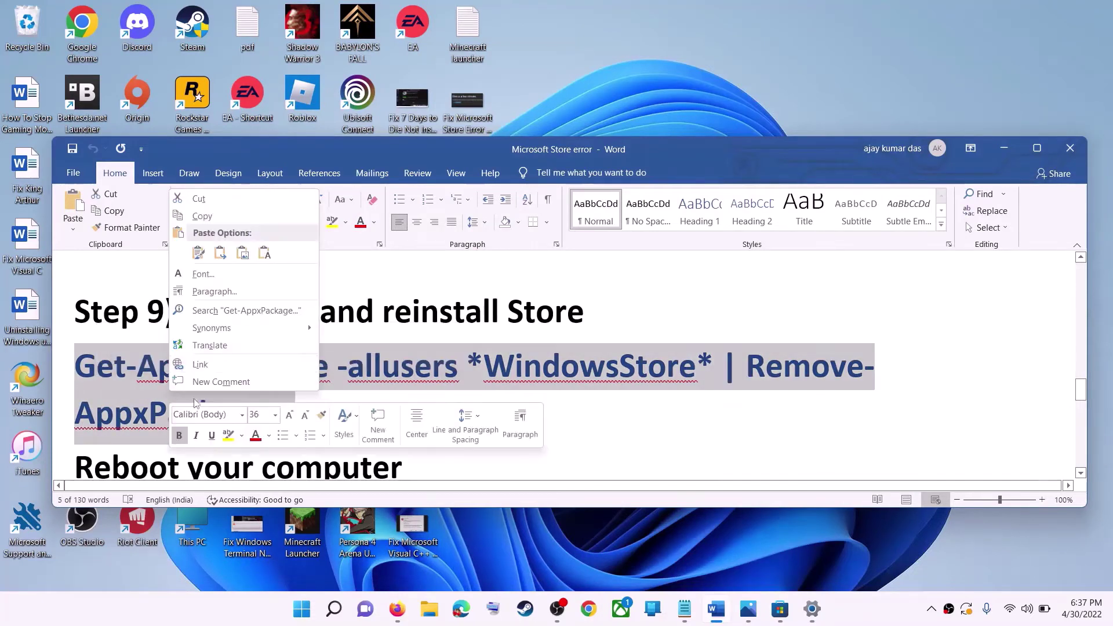
left_click(224, 217)
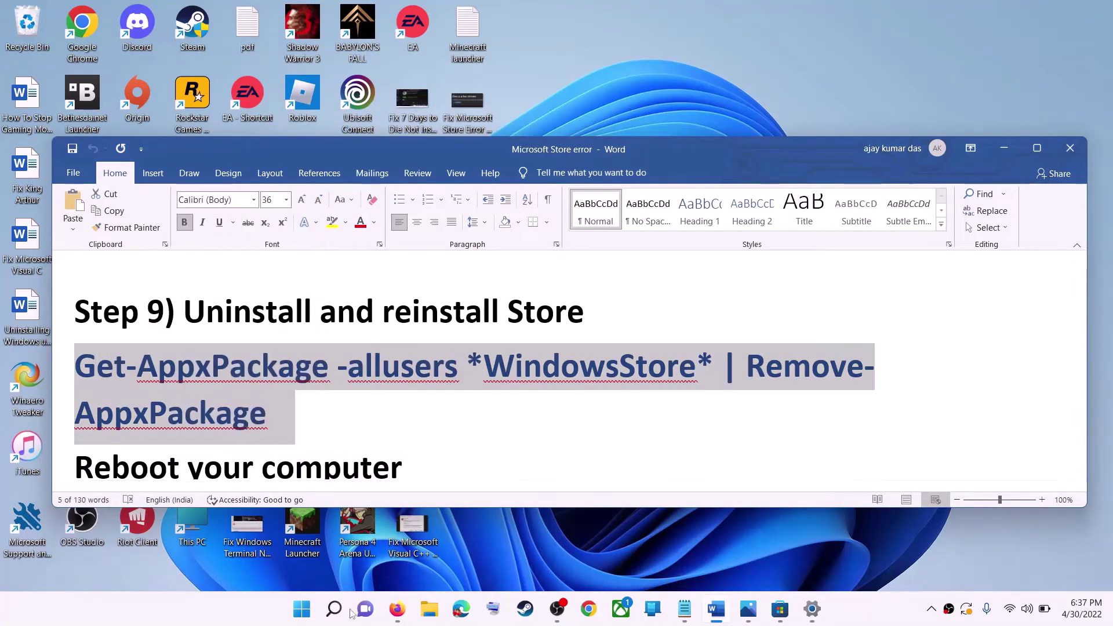
Search for powershell and run Windows PowerShell as administrator, allowing it to make changes to the device
left_click(302, 610)
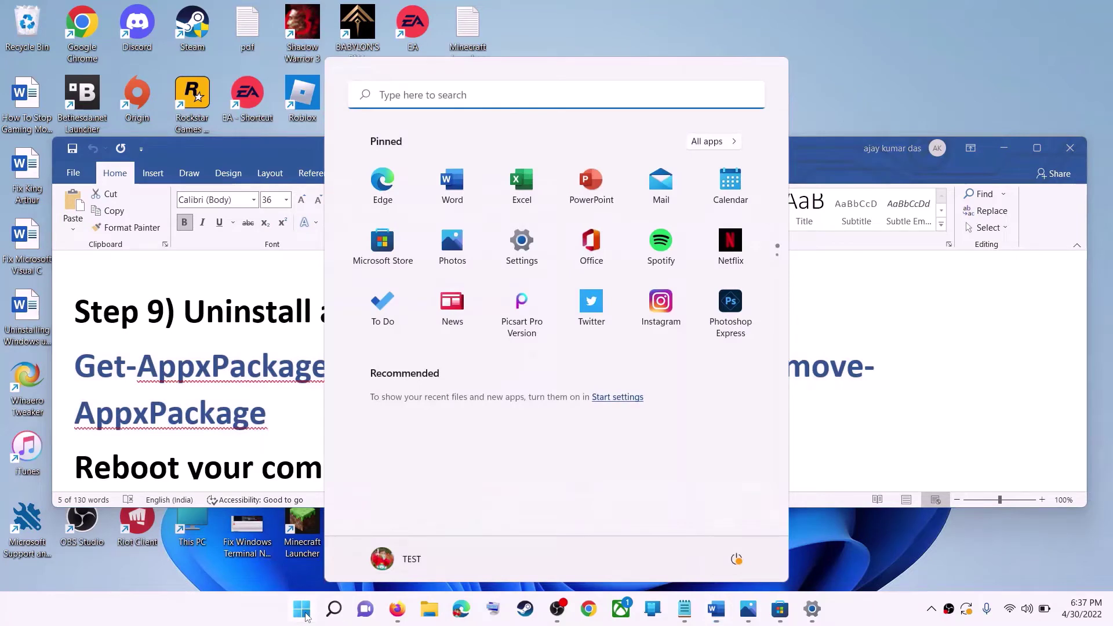
type("powe")
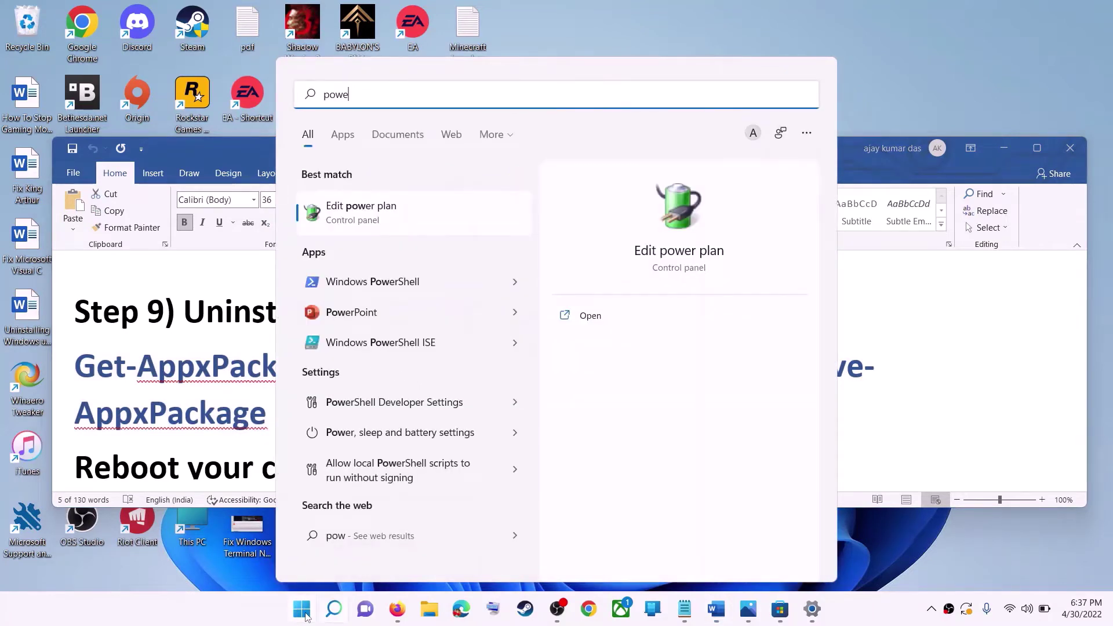
type("rshell")
right_click(358, 218)
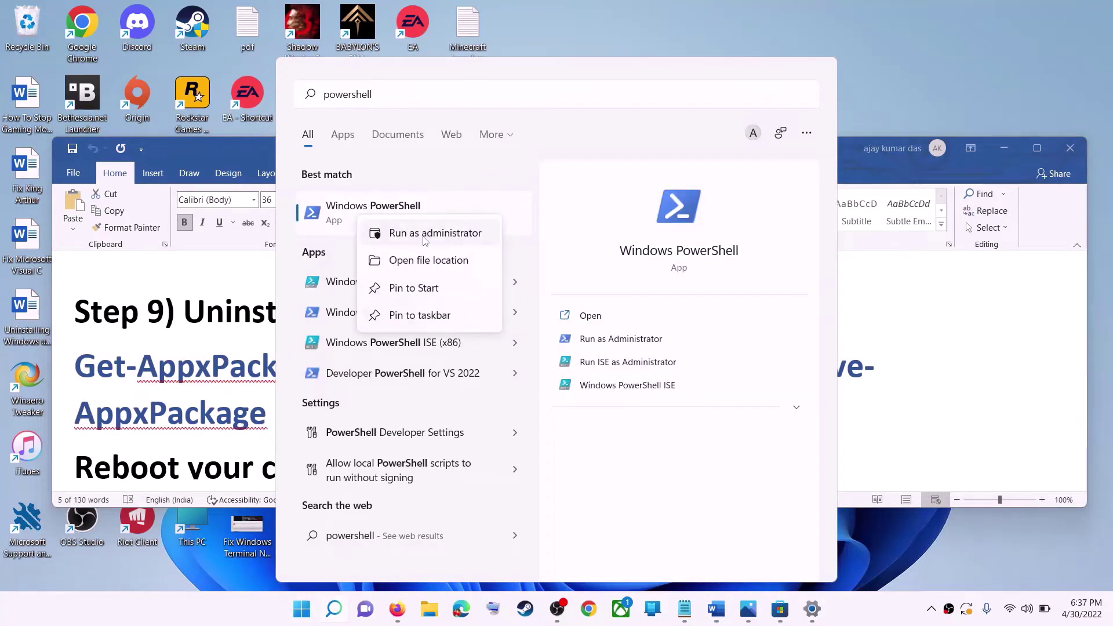
left_click(451, 238)
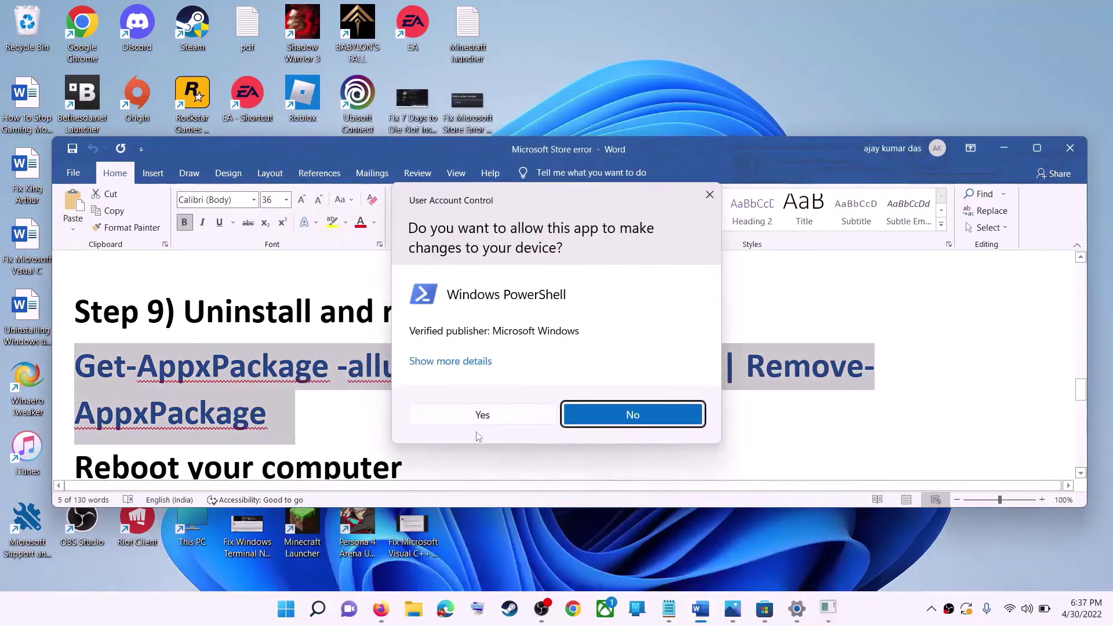
left_click(478, 414)
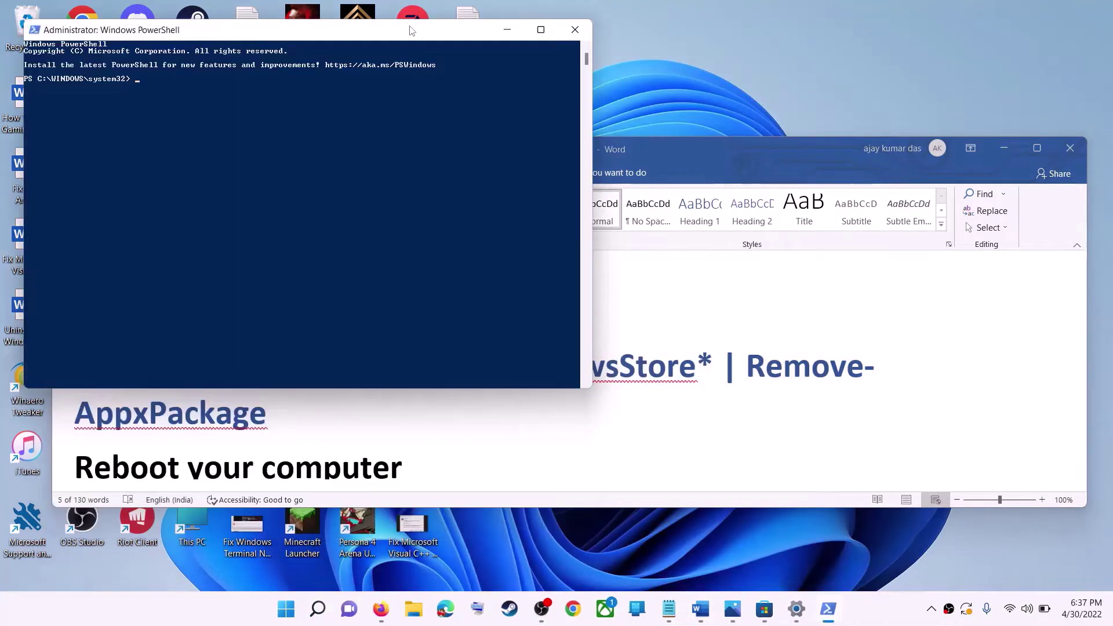
Paste and run the copied command "Get-AppxPackage -allusers *WindowsStore* | Remove-AppxPackage" in the administrator PowerShell window
left_click_drag(408, 37, 568, 149)
key("ctrl+v")
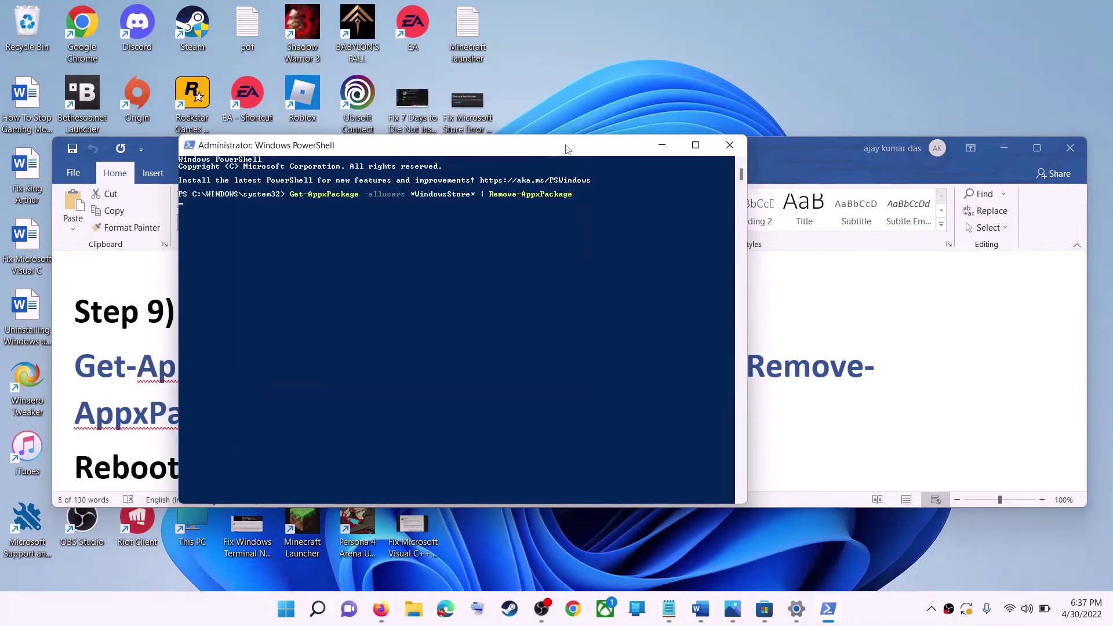
key("Return")
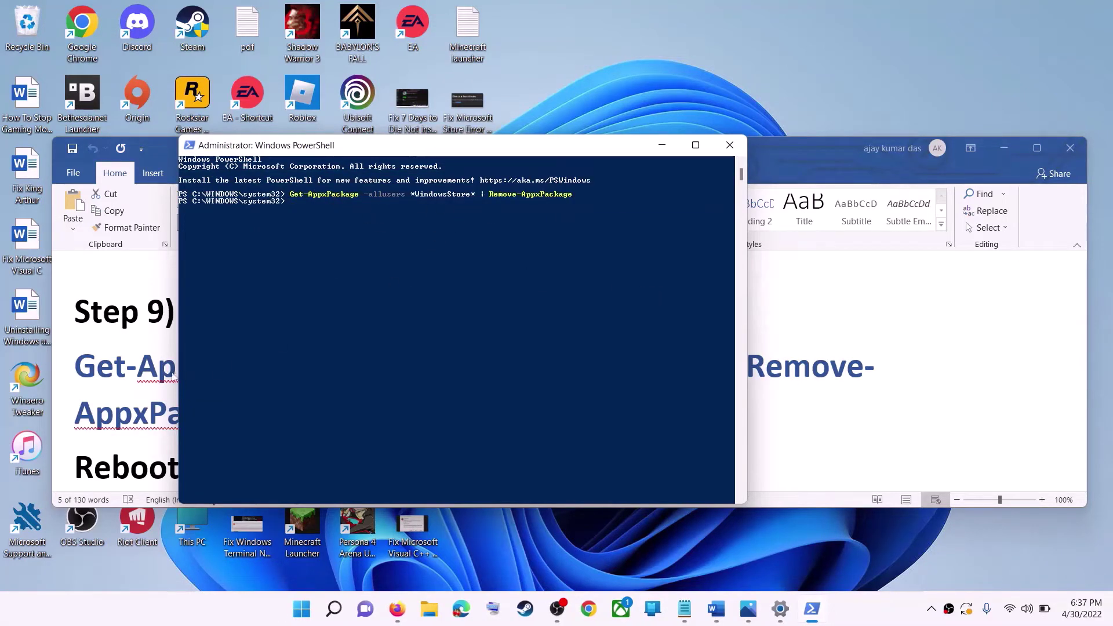
Highlight "Reboot your computer" in the Word document and show the Restart power option without restarting
key("alt+Tab")
scroll(492, 418, "down", 2)
triple_click(493, 418)
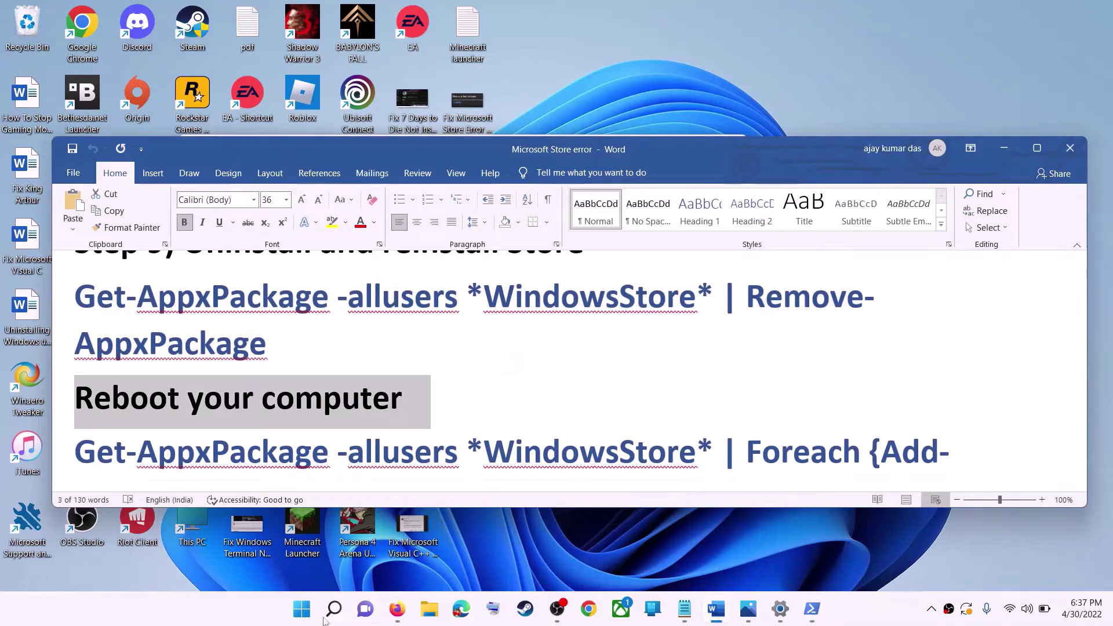
left_click(302, 609)
left_click(736, 558)
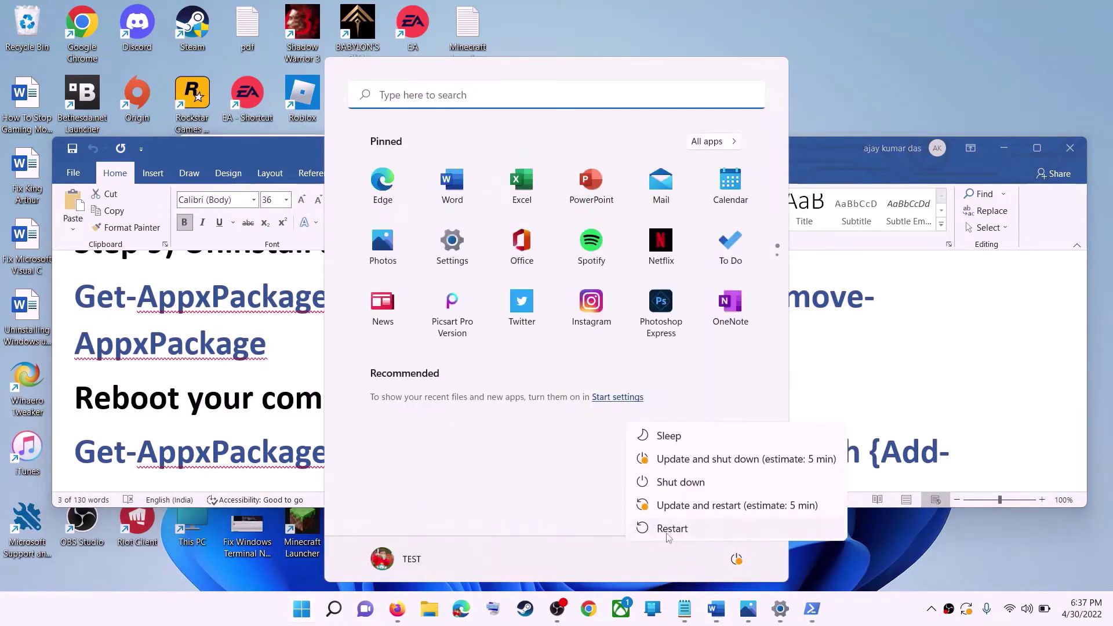
key("Escape")
key("Escape")
scroll(243, 449, "down", 1)
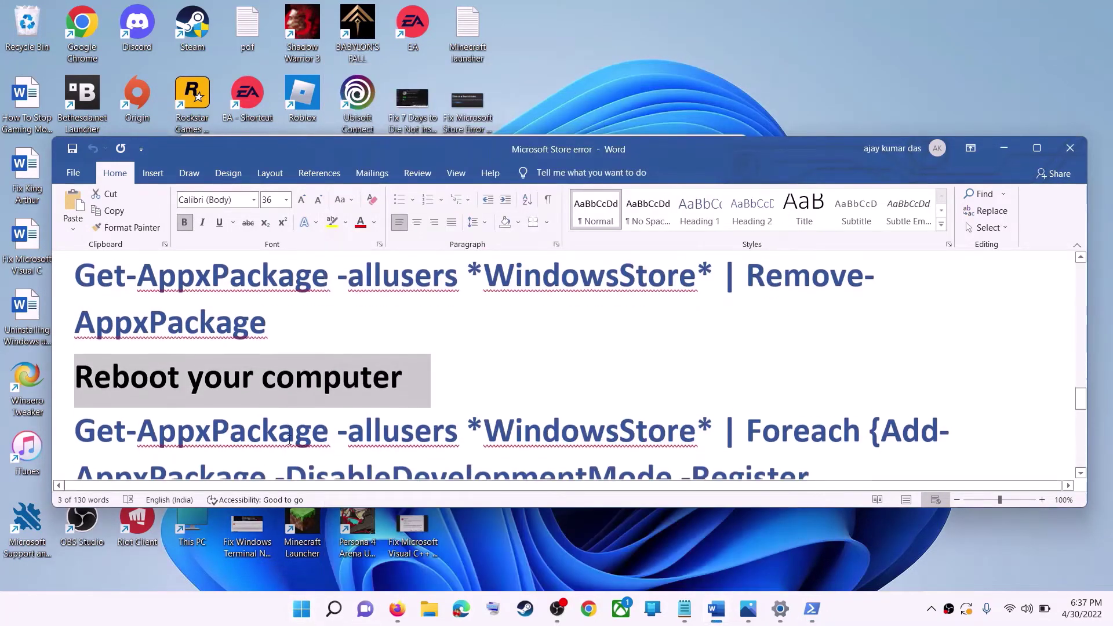
Open a new Windows PowerShell session as administrator for the reinstall command
left_click(302, 609)
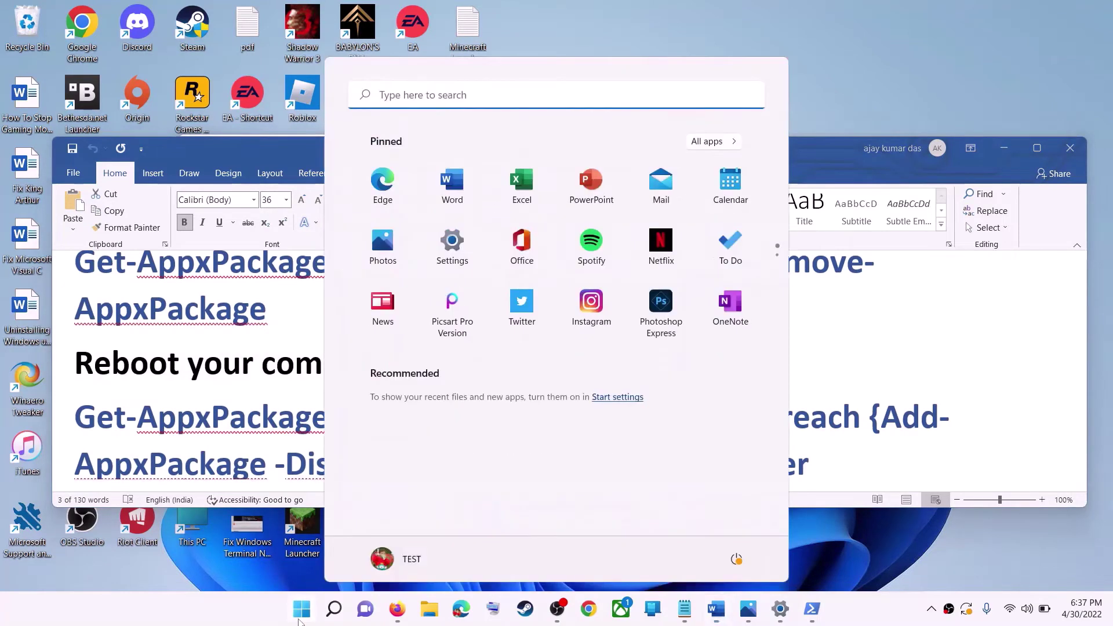
type("powers")
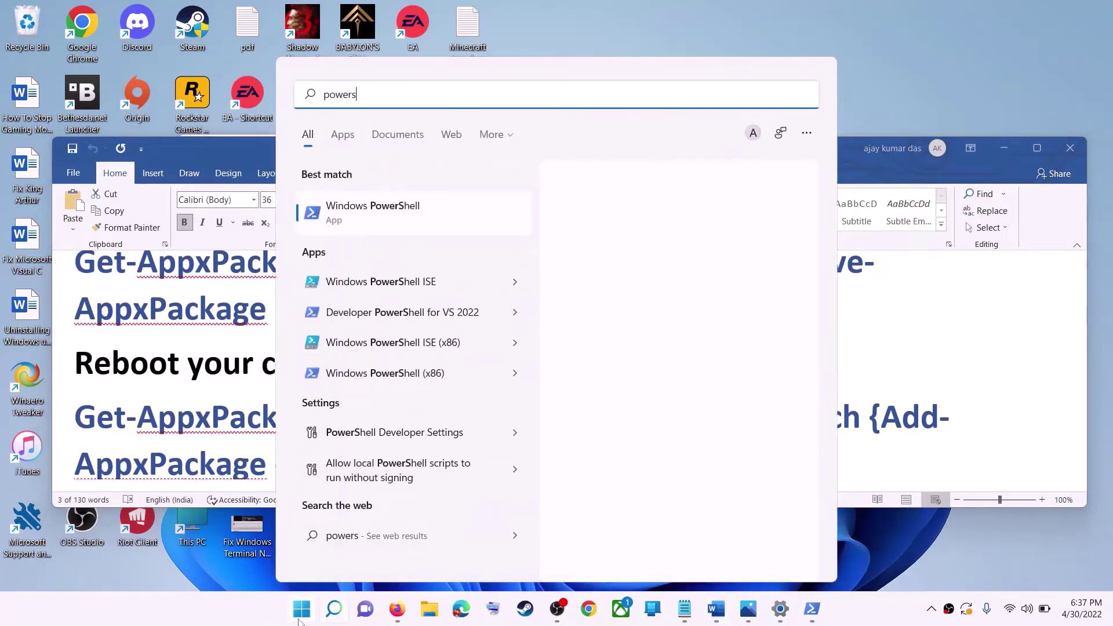
type("hell")
right_click(393, 216)
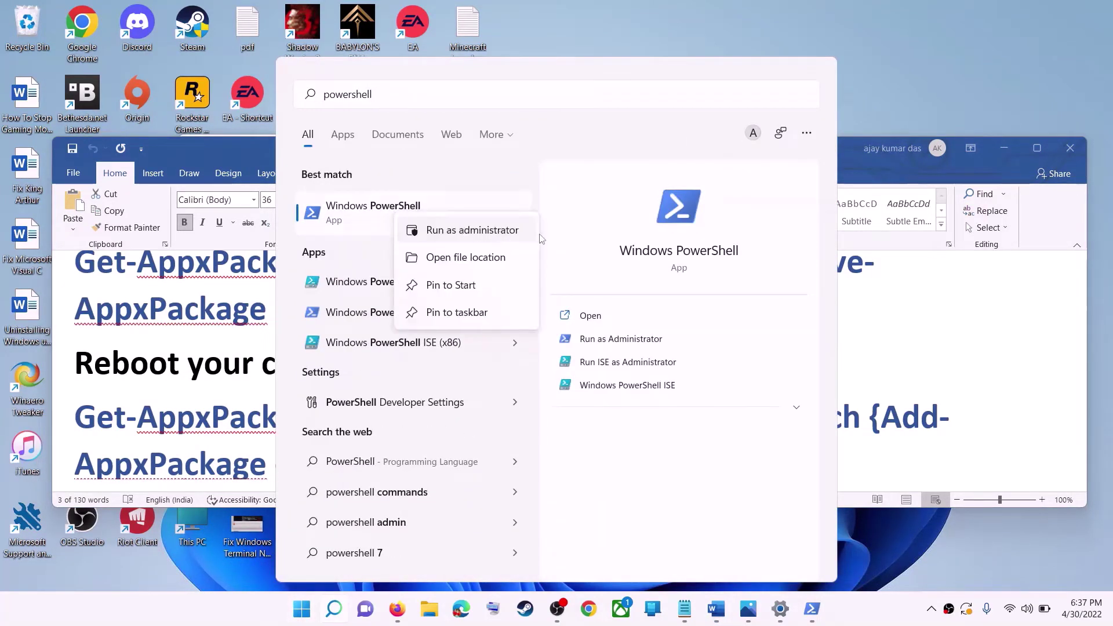
left_click(483, 232)
left_click(506, 414)
Copy the "Get-AppxPackage -allusers *WindowsStore* | Foreach {Add-AppxPackage -DisableDevelopmentMode -Register …}" command below "Reboot your computer" in the Word document
left_click(720, 342)
scroll(590, 387, "down", 1)
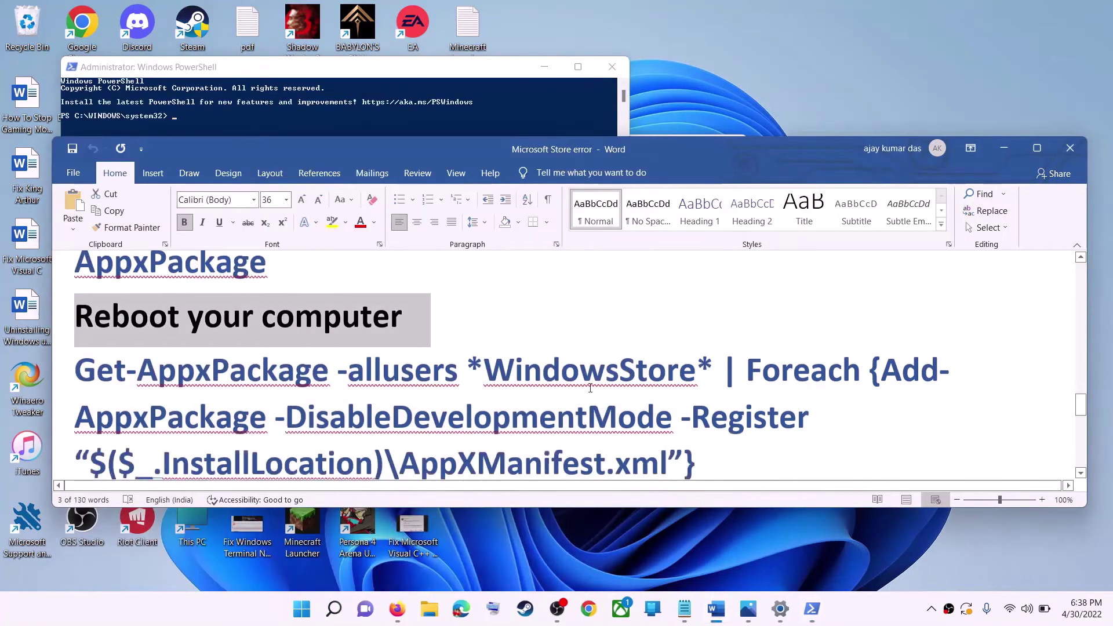
scroll(589, 387, "down", 1)
left_click_drag(700, 443, 169, 371)
right_click(127, 371)
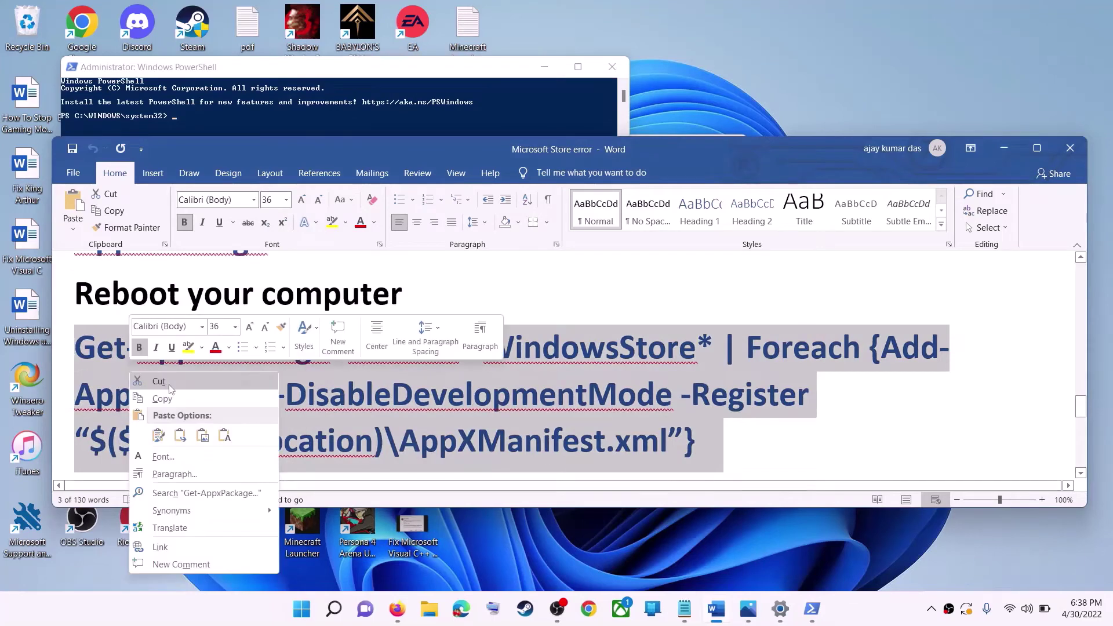
left_click(168, 398)
Paste the copied Add-AppxPackage registration command into the new administrator PowerShell window and run it to reinstall the Store
left_click(281, 296)
left_click(338, 236)
right_click(338, 236)
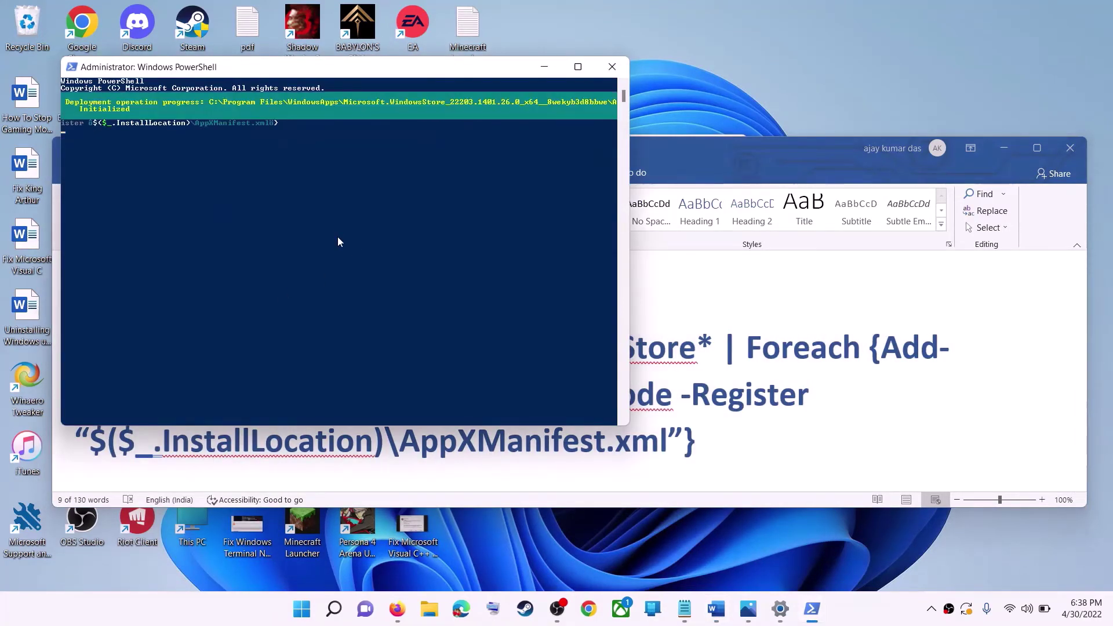
Search for store and launch Microsoft Store
left_click(303, 615)
type("s")
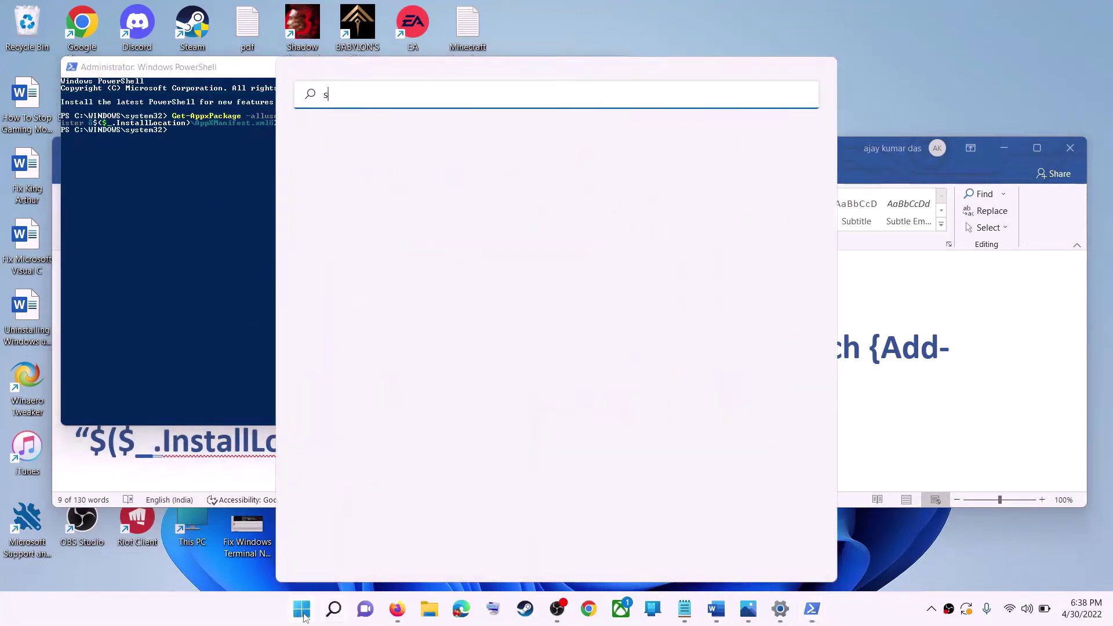
type("tore")
key("Return")
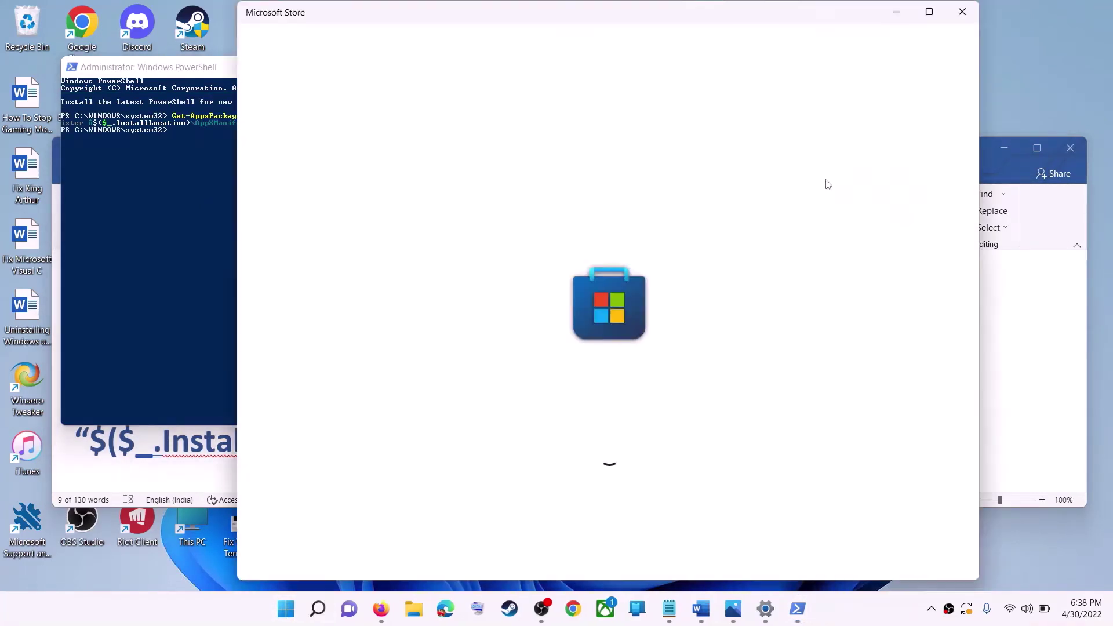
Go to Step 10 in the Word document and highlight "Try installing to C drive/Different Drive"
left_click(1048, 374)
scroll(388, 390, "down", 2)
scroll(388, 389, "down", 3)
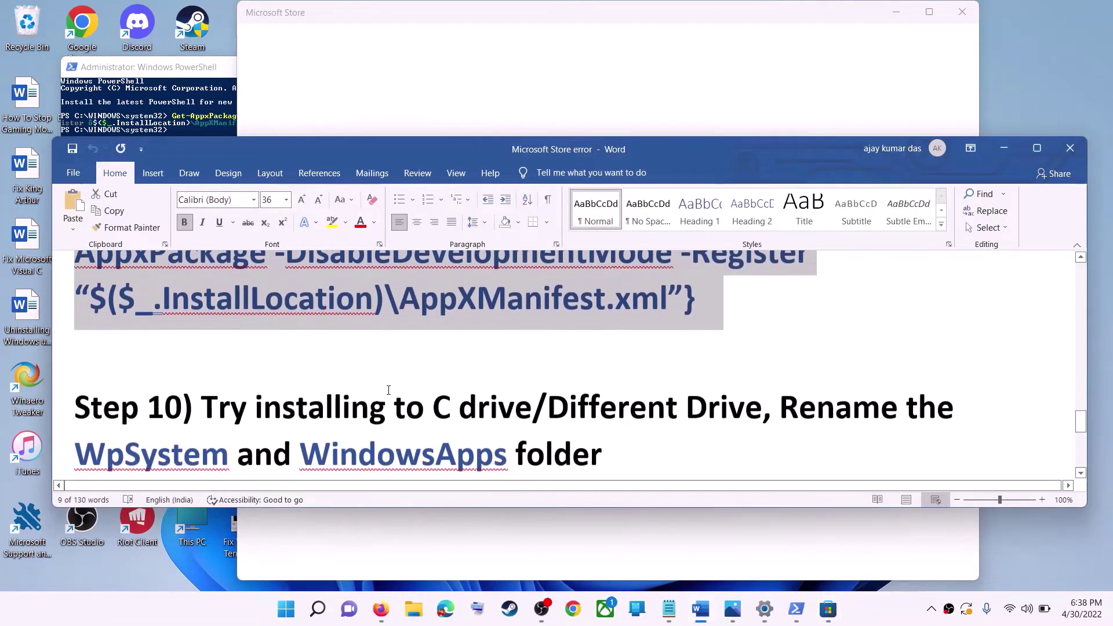
left_click_drag(246, 338, 763, 345)
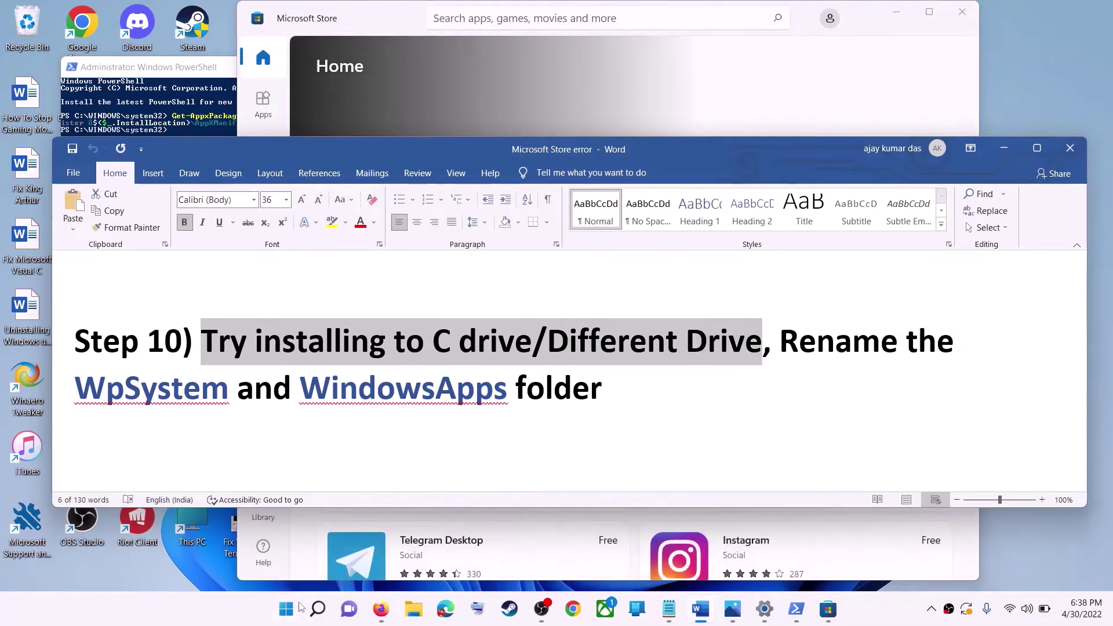
Open the Storage page of the System settings and go to the Advanced storage settings
left_click(297, 613)
left_click(509, 253)
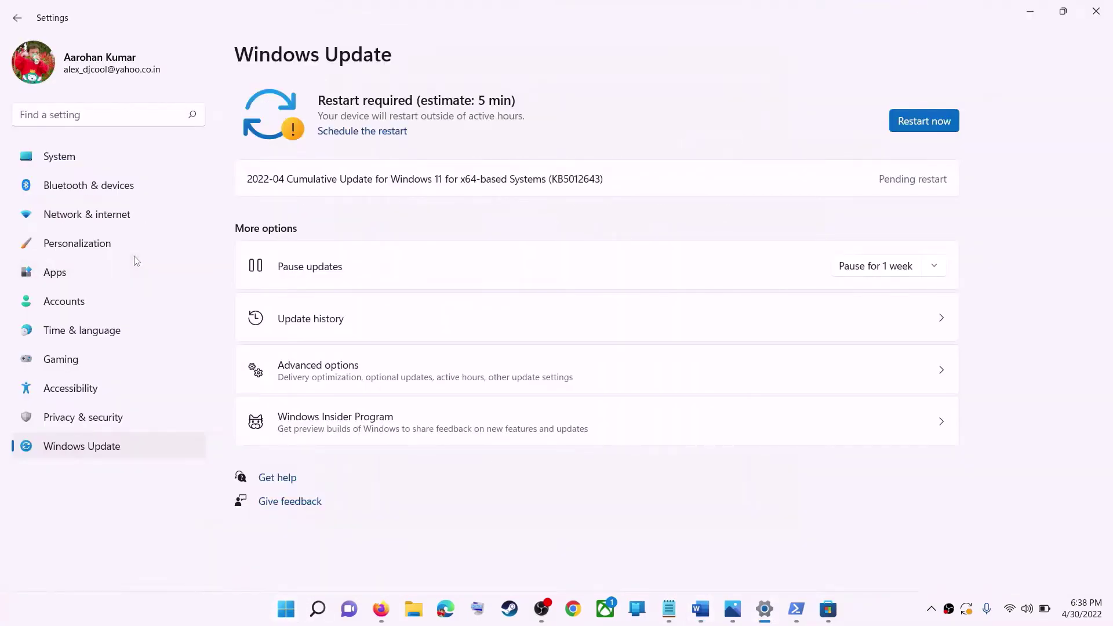
left_click(72, 162)
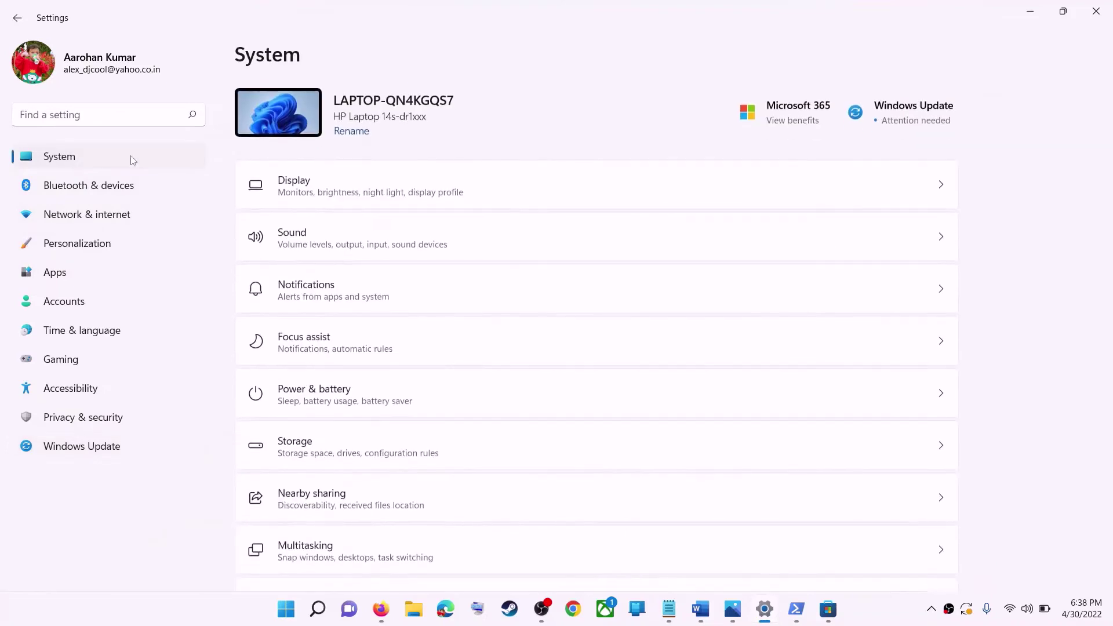
scroll(351, 347, "down", 3)
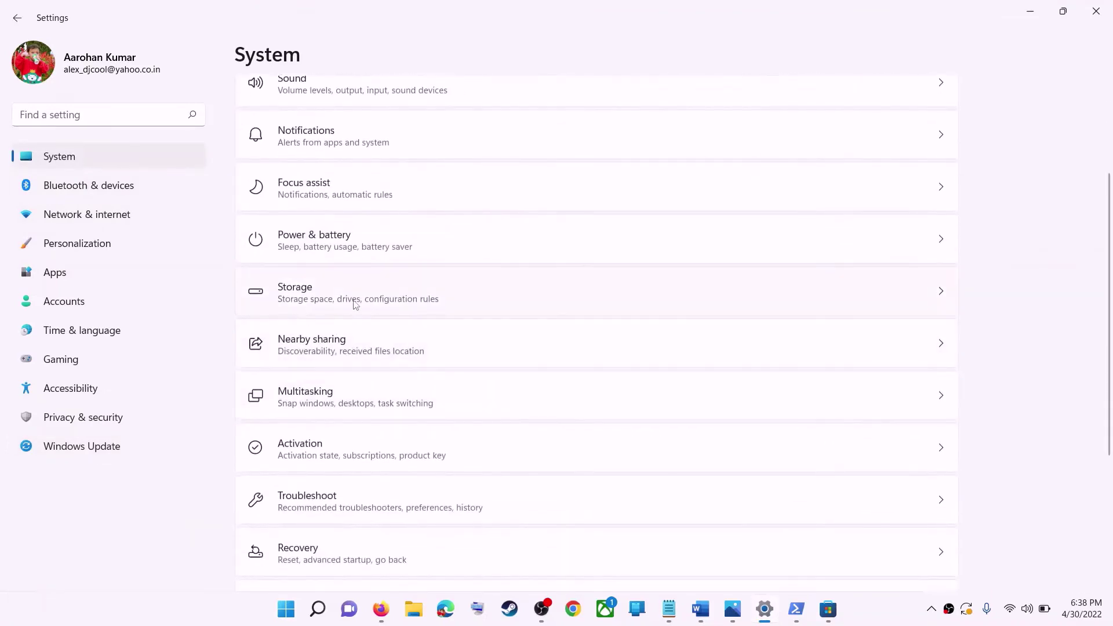
left_click(318, 298)
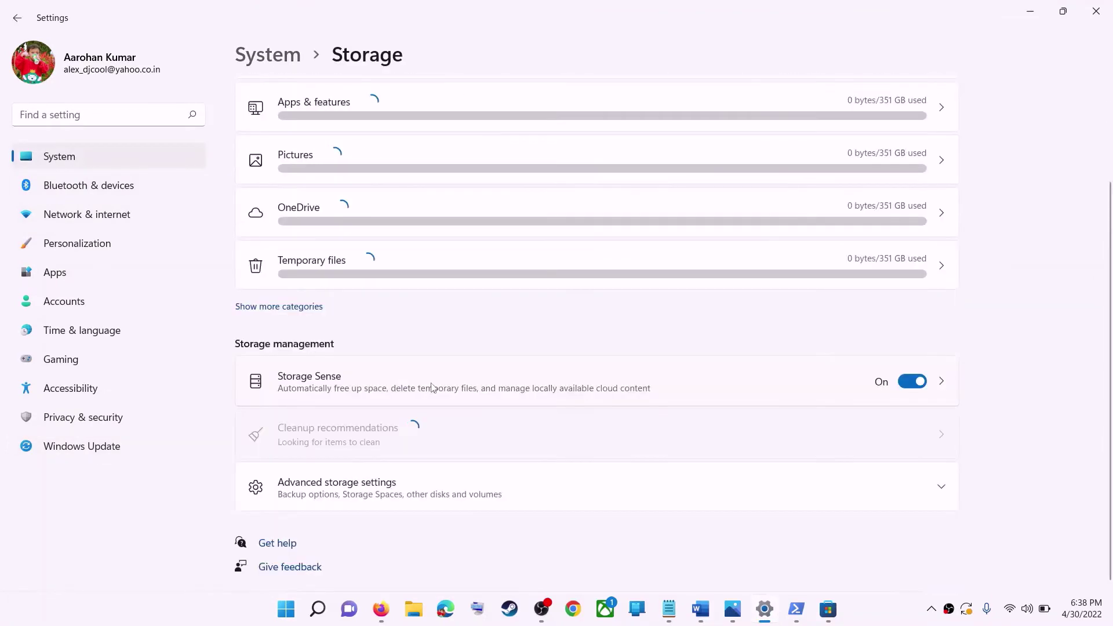
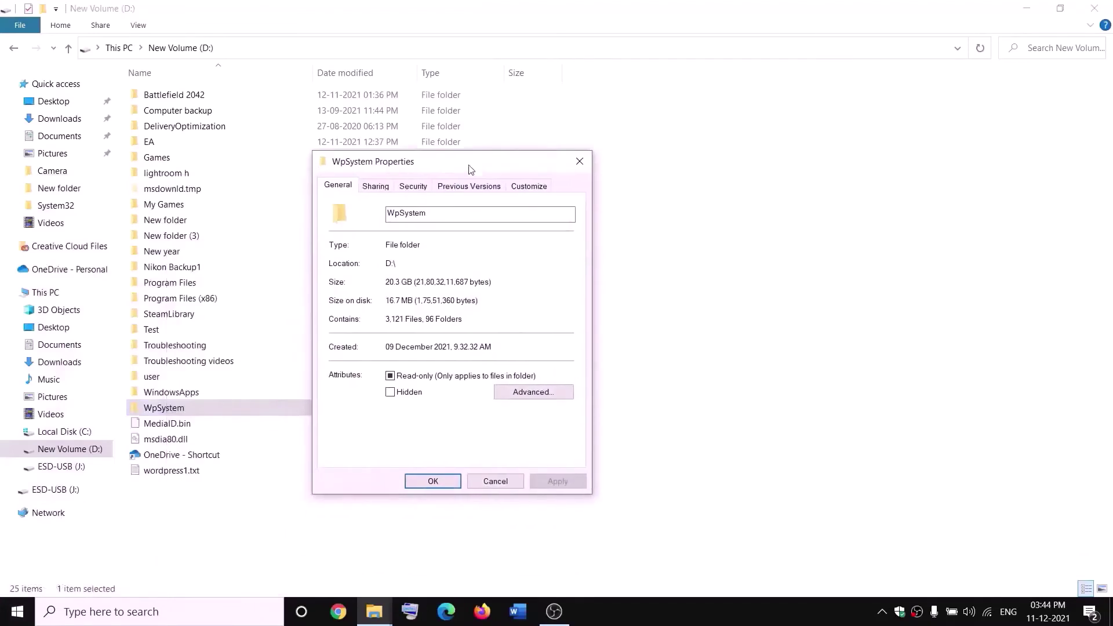
Choose everyone as the owner of the D:\WpSystem folder in its advanced security settings
left_click(414, 188)
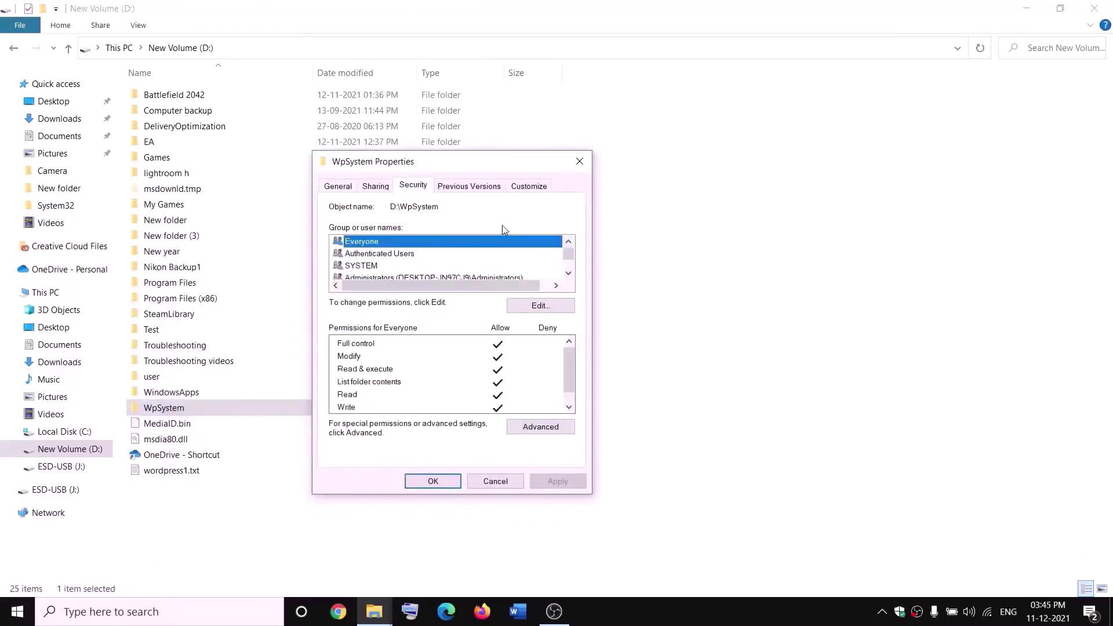
left_click(545, 427)
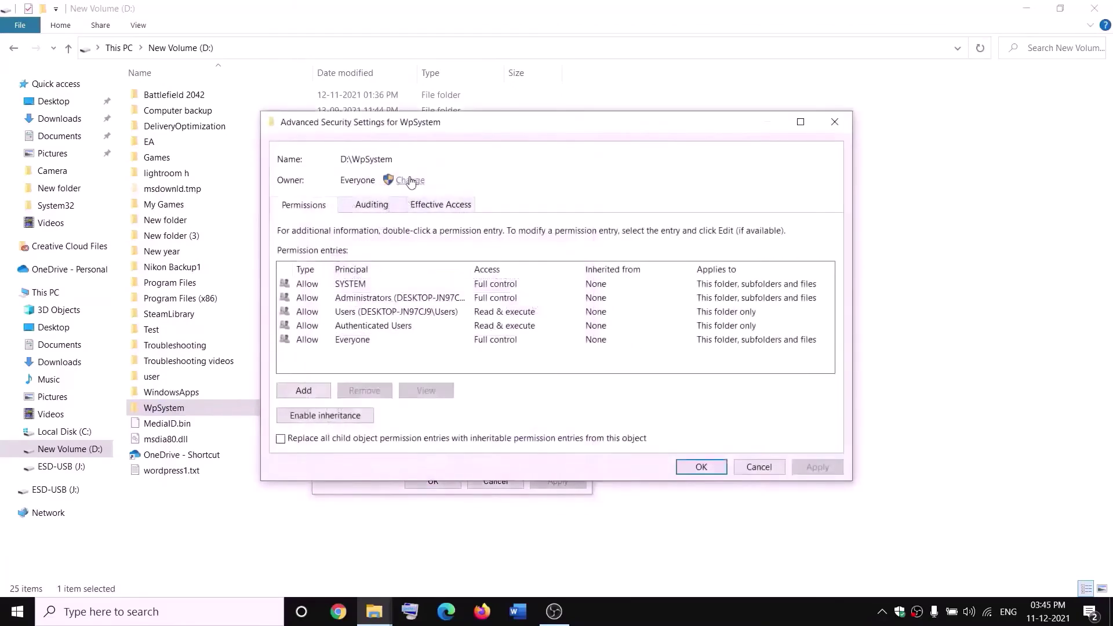
left_click(410, 180)
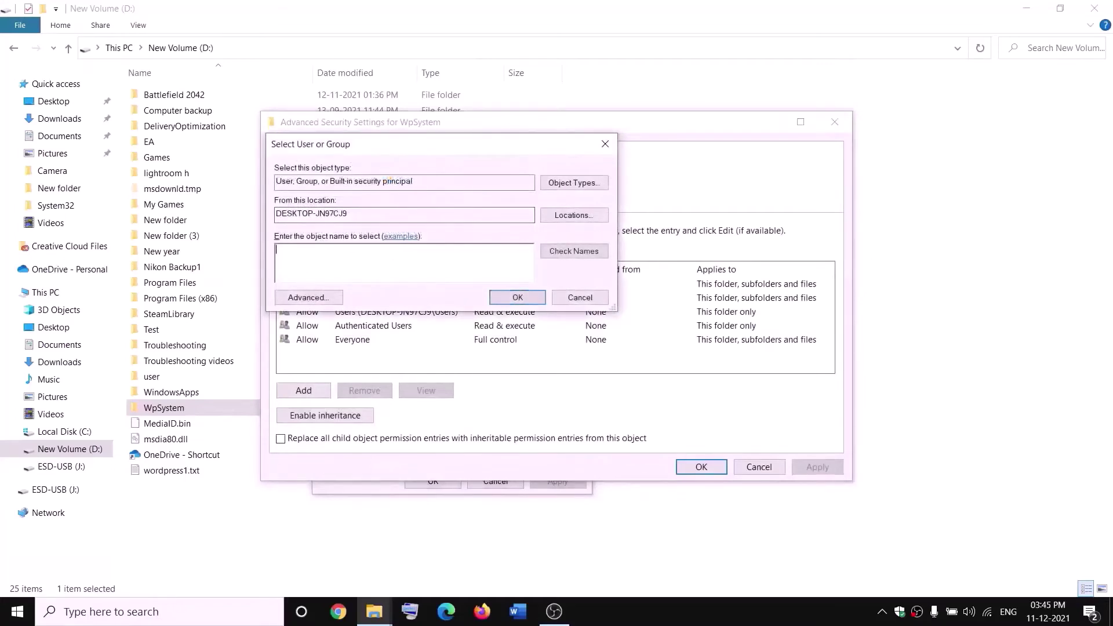
type("everyone")
left_click_drag(335, 247, 262, 261)
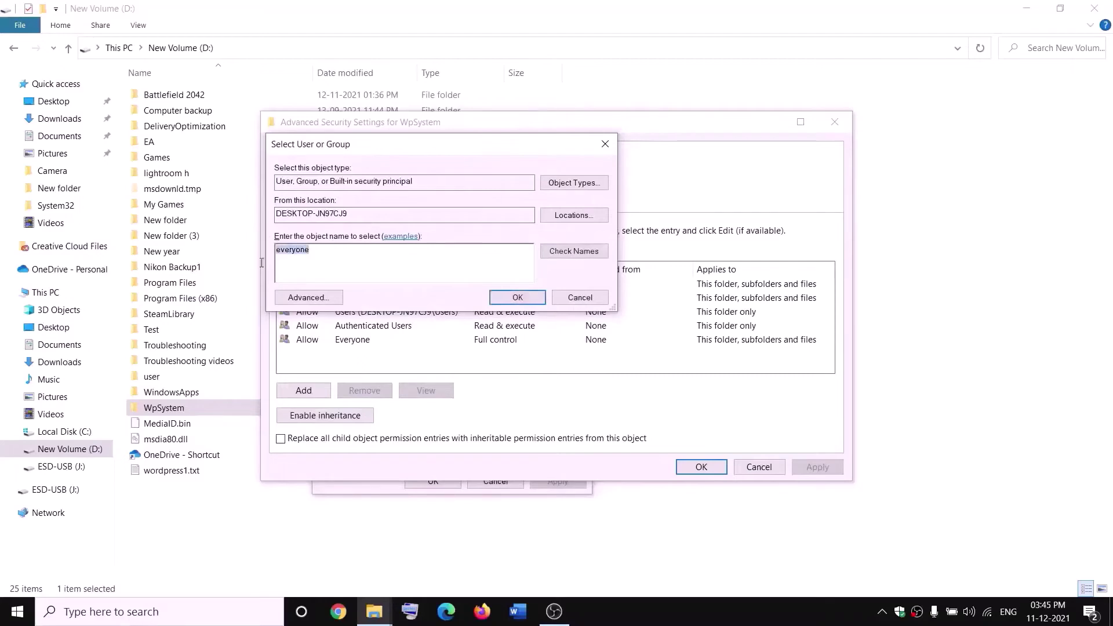
left_click(582, 257)
left_click(517, 295)
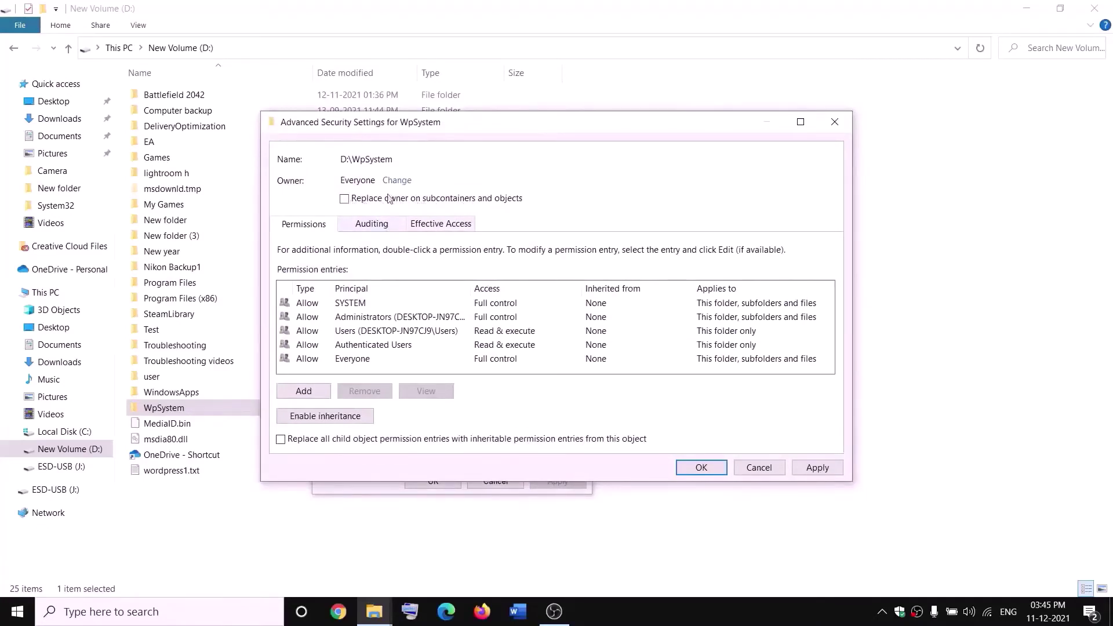
Apply the ownership change to WpSystem, including its subcontainers and objects, and close the folder's security and properties dialogs
left_click(827, 469)
left_click(699, 468)
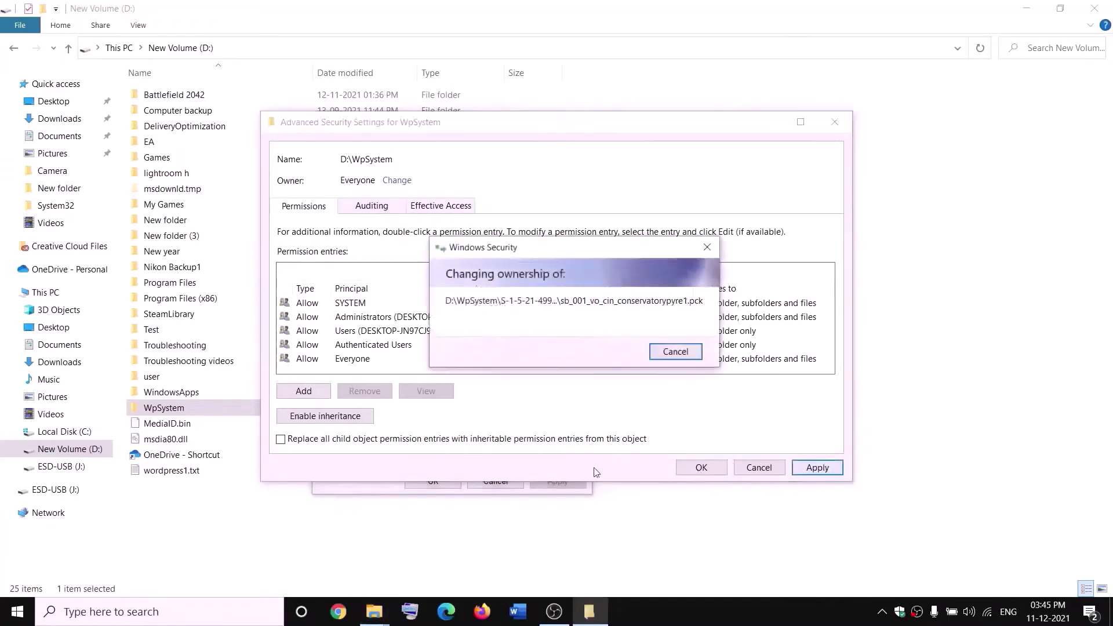
left_click(674, 366)
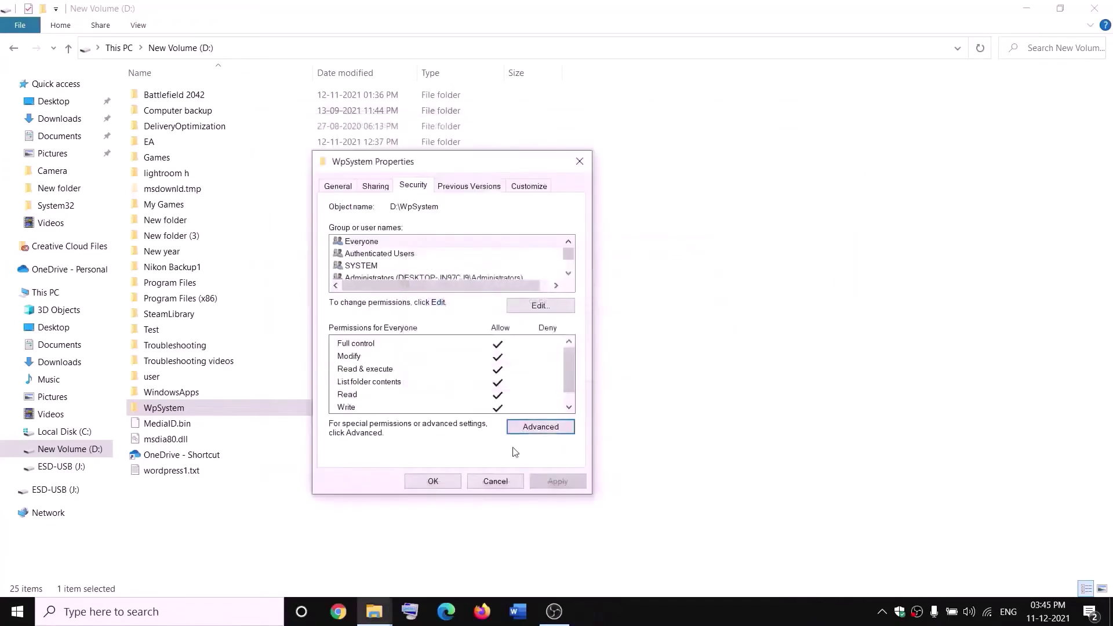
left_click(434, 481)
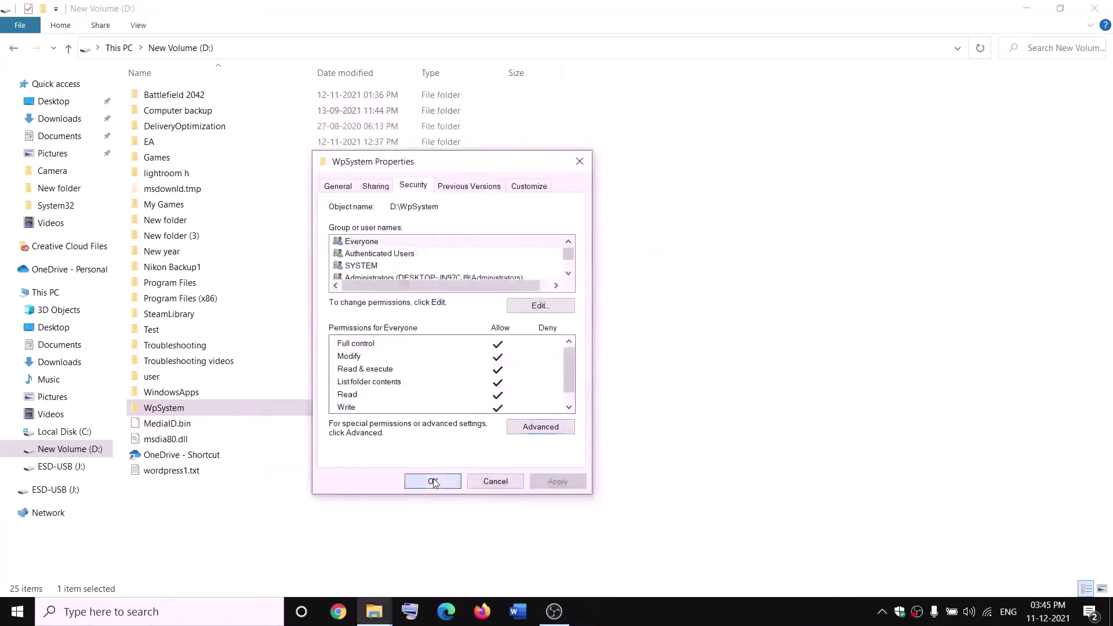
Start a new permission entry in the advanced security settings of D:\WpSystem with Everyone as its principal
right_click(167, 412)
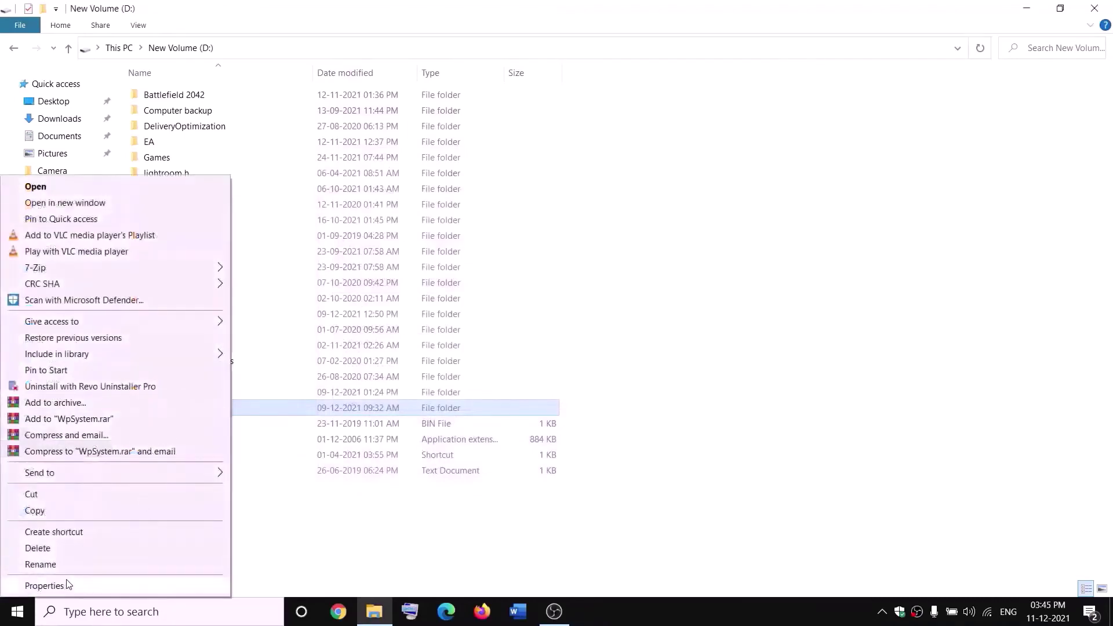
left_click(44, 585)
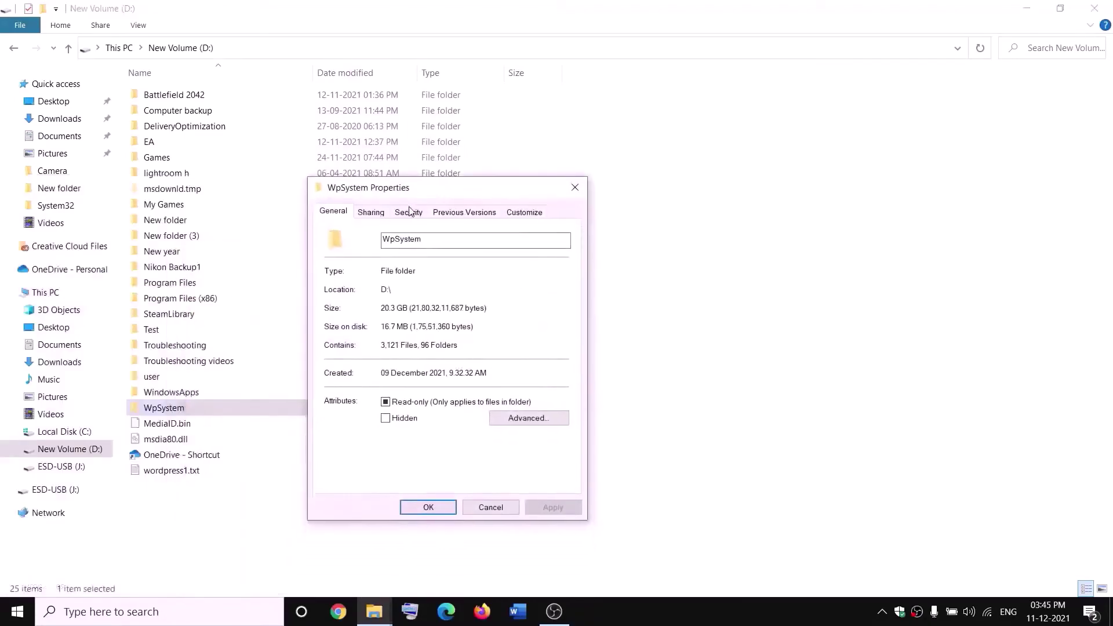
left_click(409, 211)
left_click(536, 452)
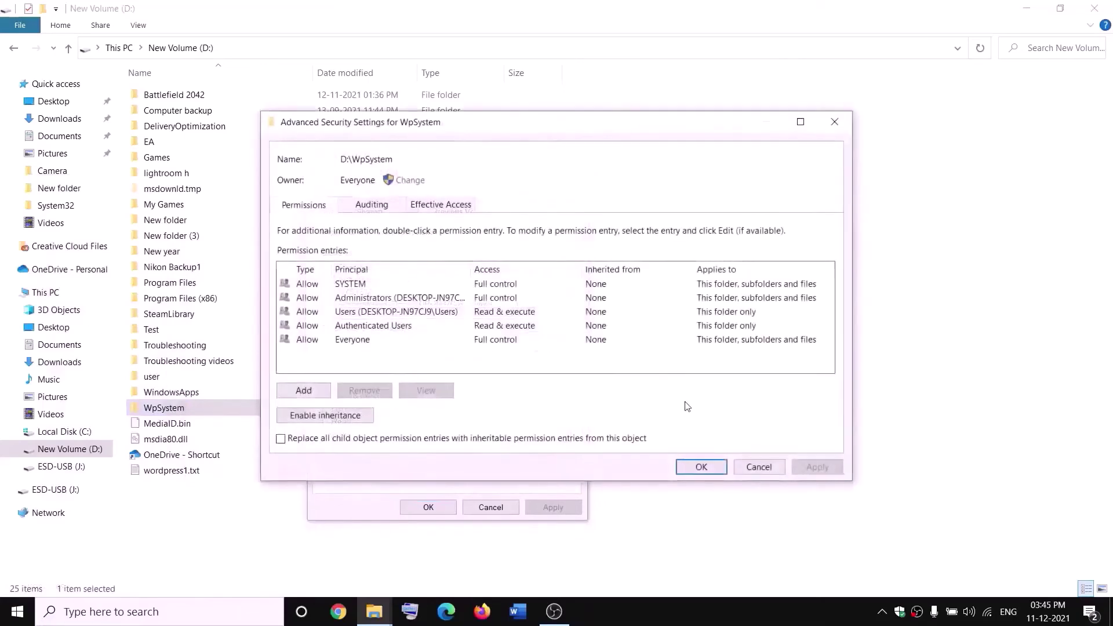
left_click(305, 391)
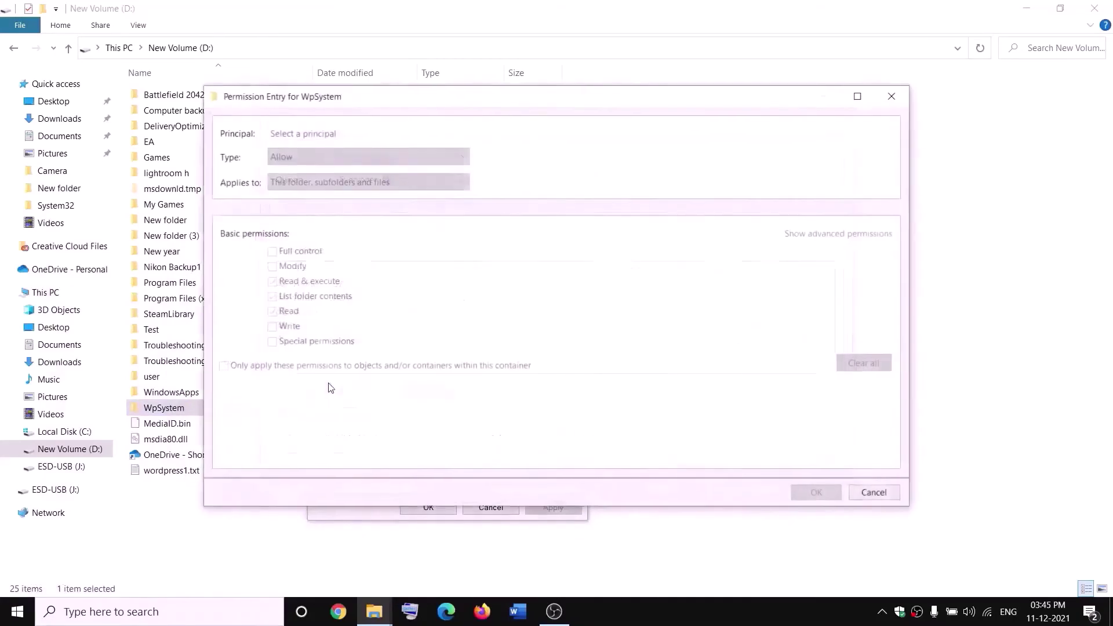
left_click(304, 136)
type("e")
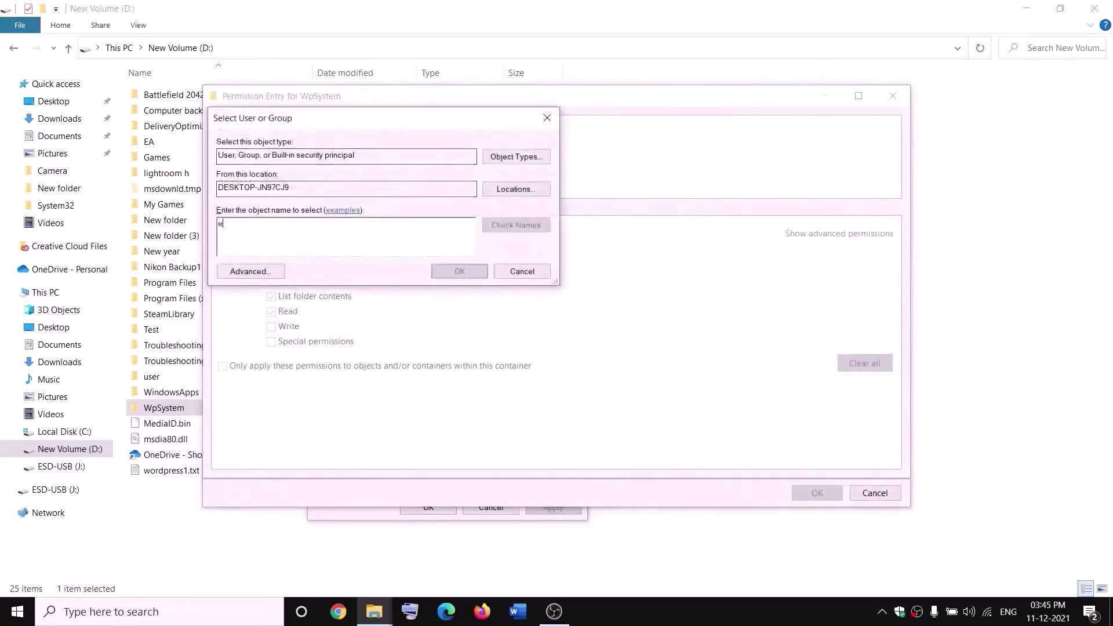
type("veryone")
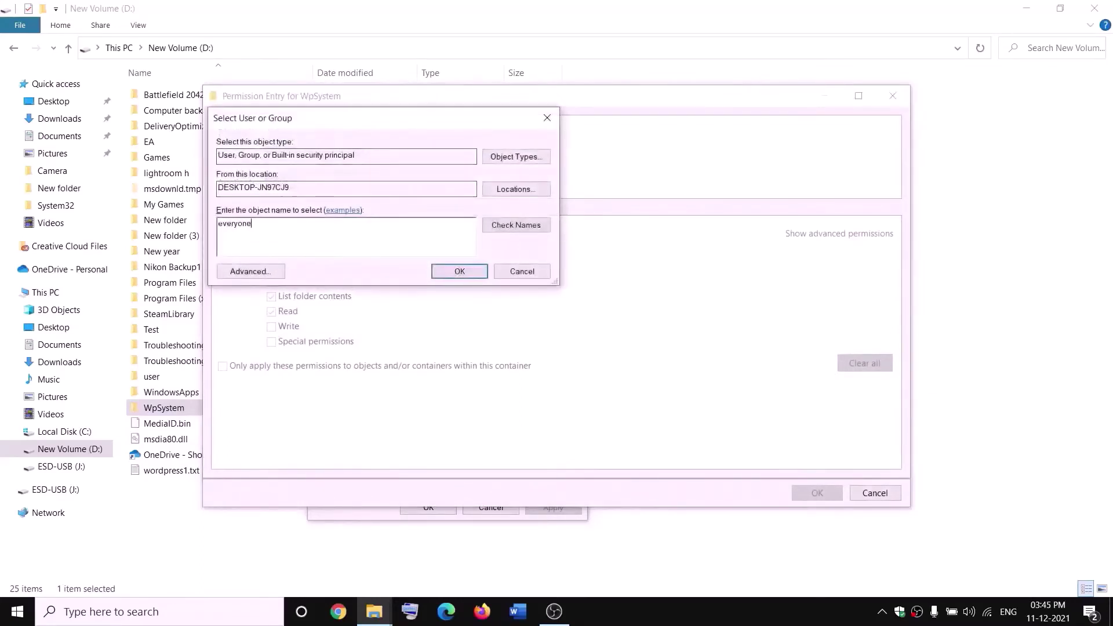
left_click(511, 227)
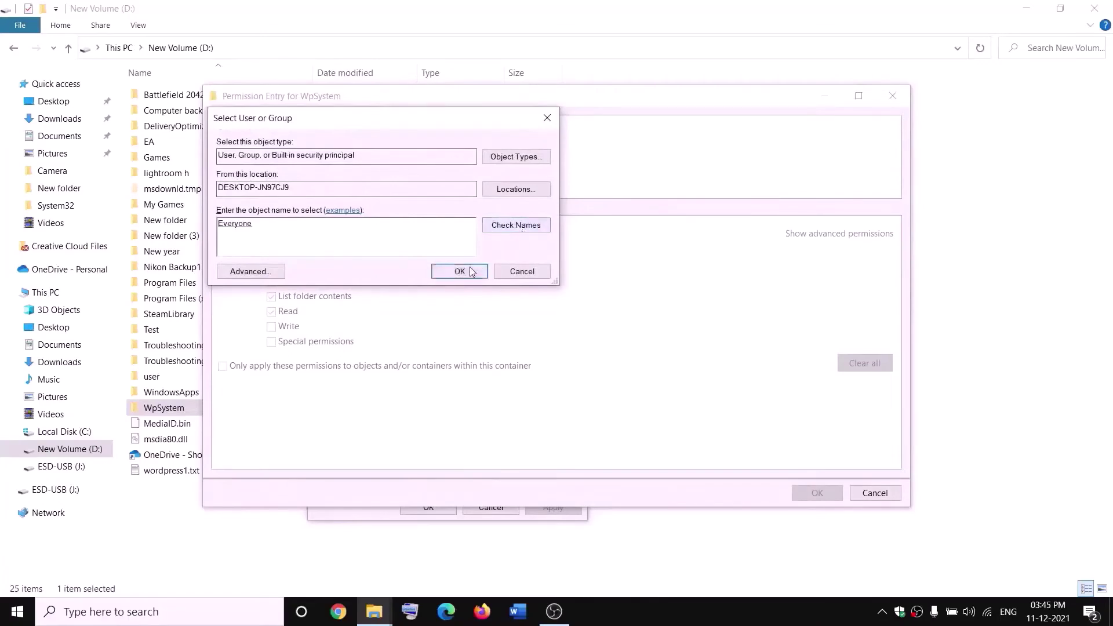
left_click(464, 273)
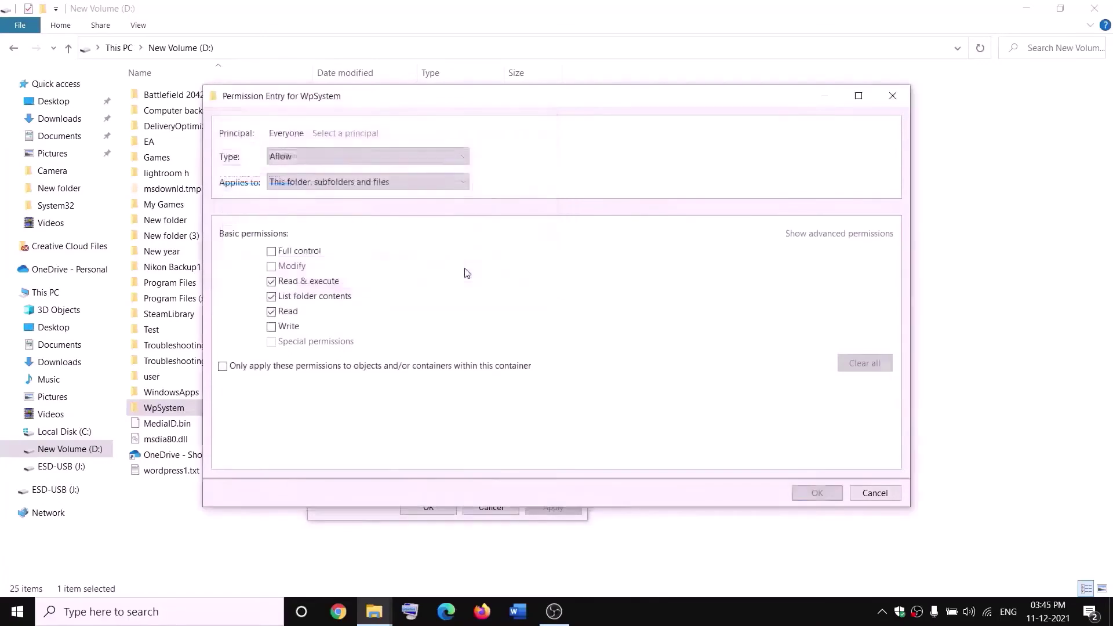
Grant Everyone full control of WpSystem, apply the permission, and close the folder's security and properties dialogs
left_click(271, 253)
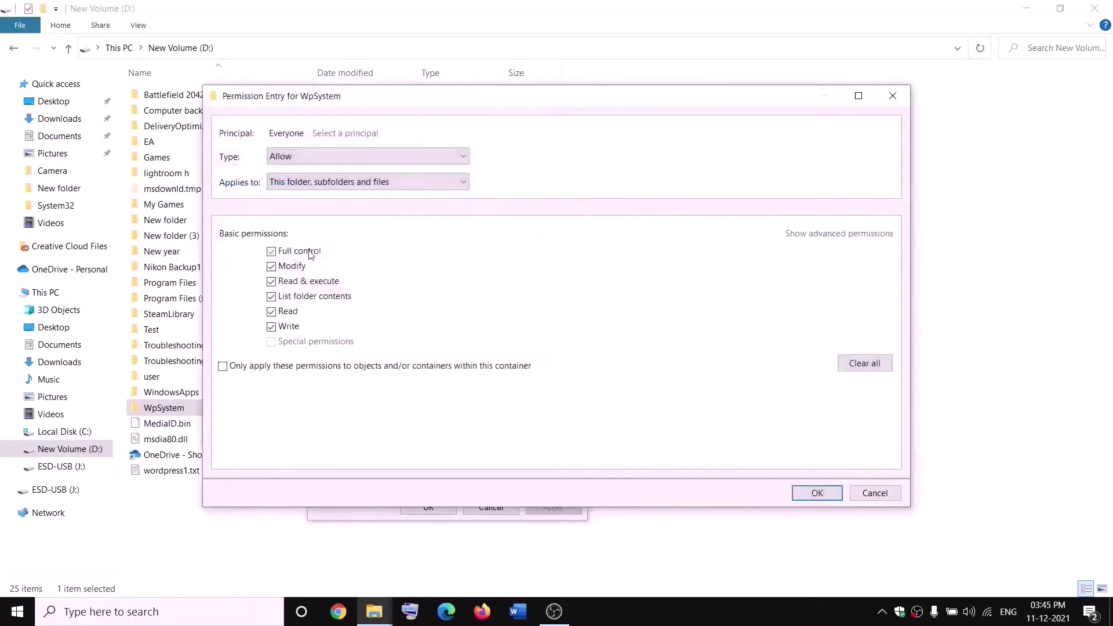
left_click(816, 493)
left_click(815, 468)
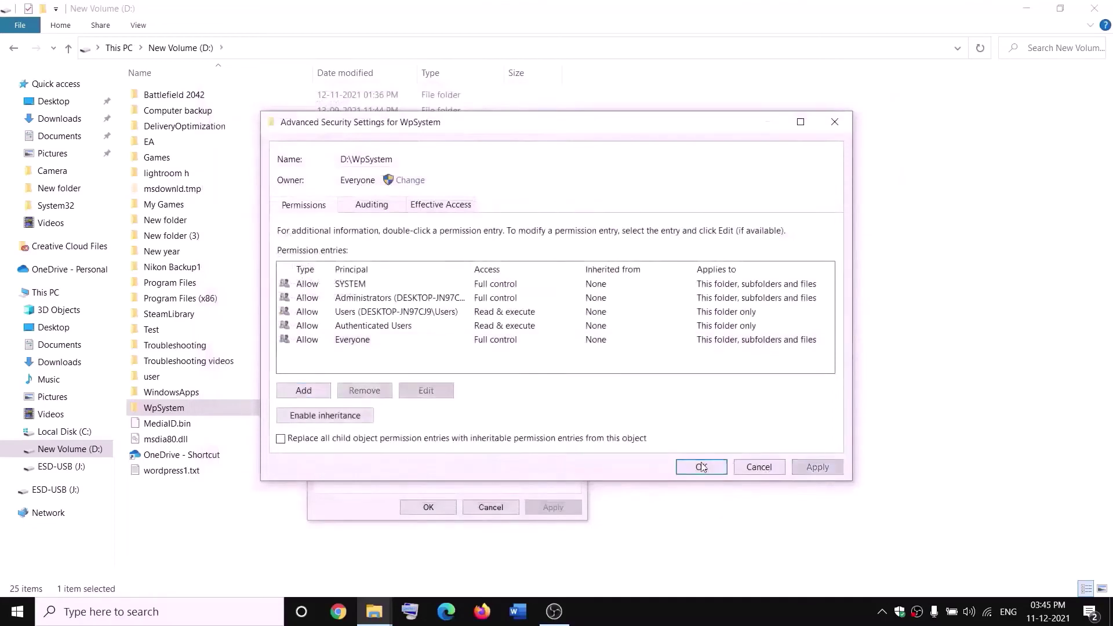
left_click(701, 466)
left_click(428, 507)
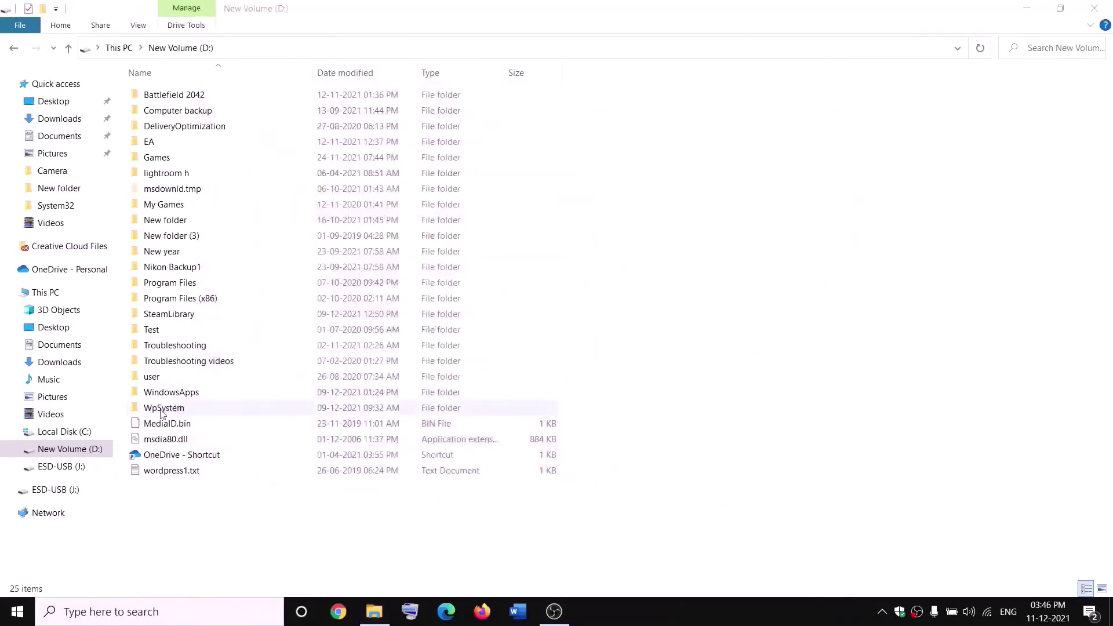
Rename the WpSystem folder on drive D as WpSystem.old
right_click(162, 410)
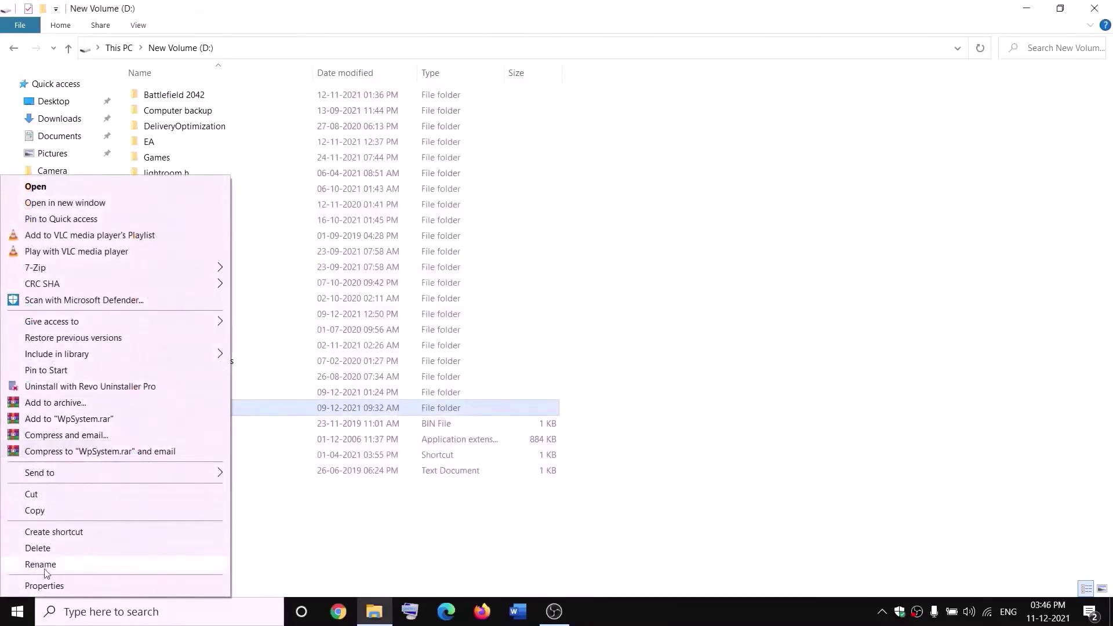
left_click(44, 565)
key("End")
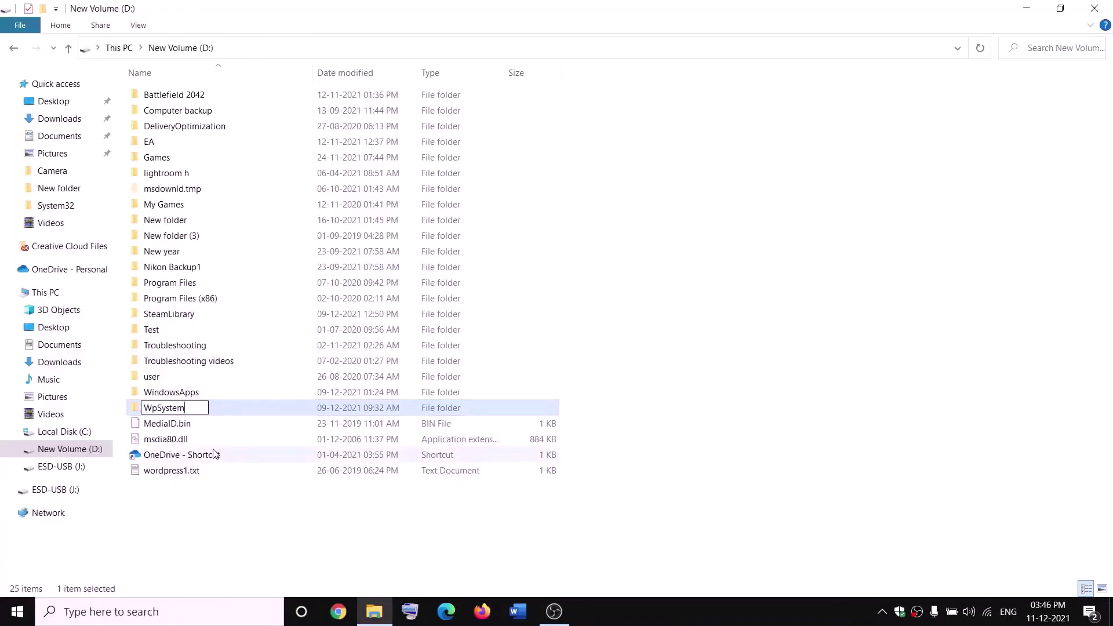
type(".old")
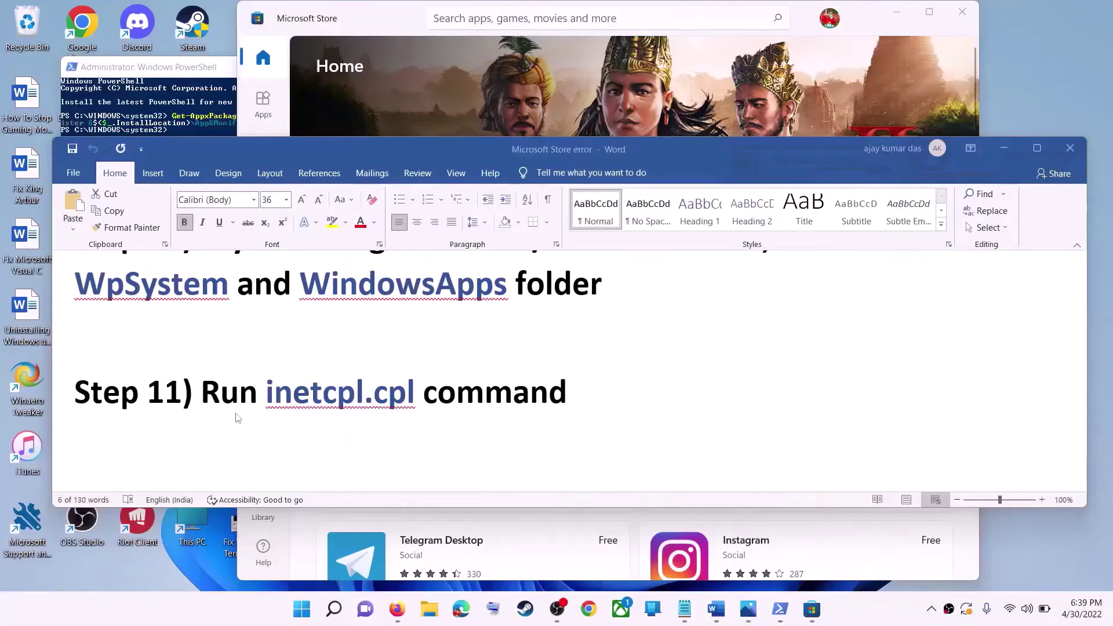
Highlight "Run inetcpl.cpl command" at Step 11 in the Word document and open inetcpl.cpl through the Windows search
left_click(219, 392)
left_click_drag(202, 397, 566, 397)
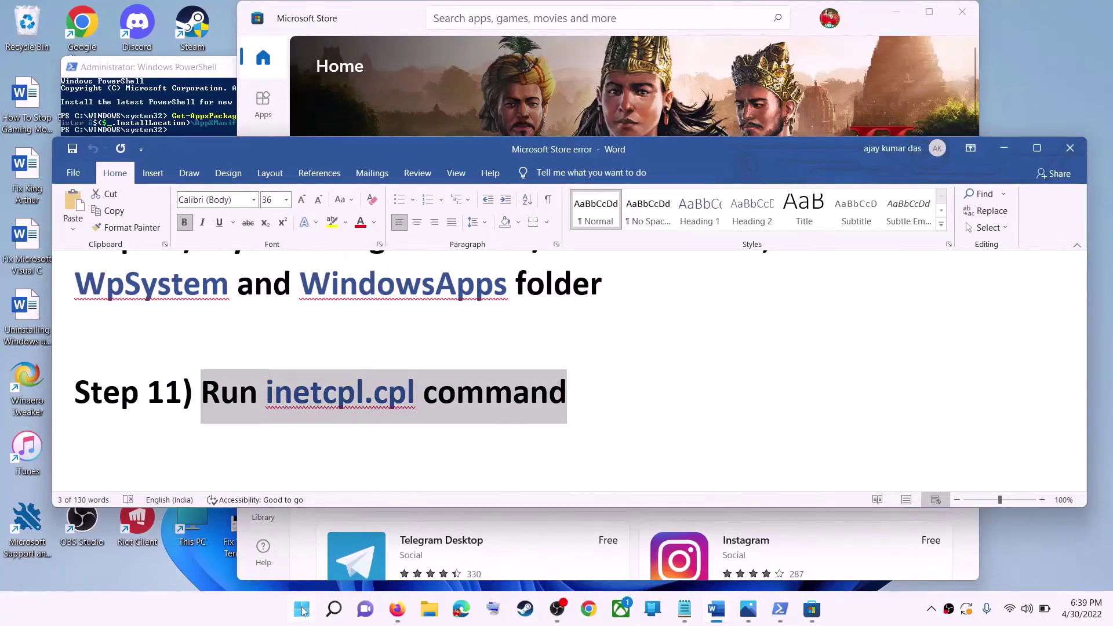
left_click(301, 609)
type("i")
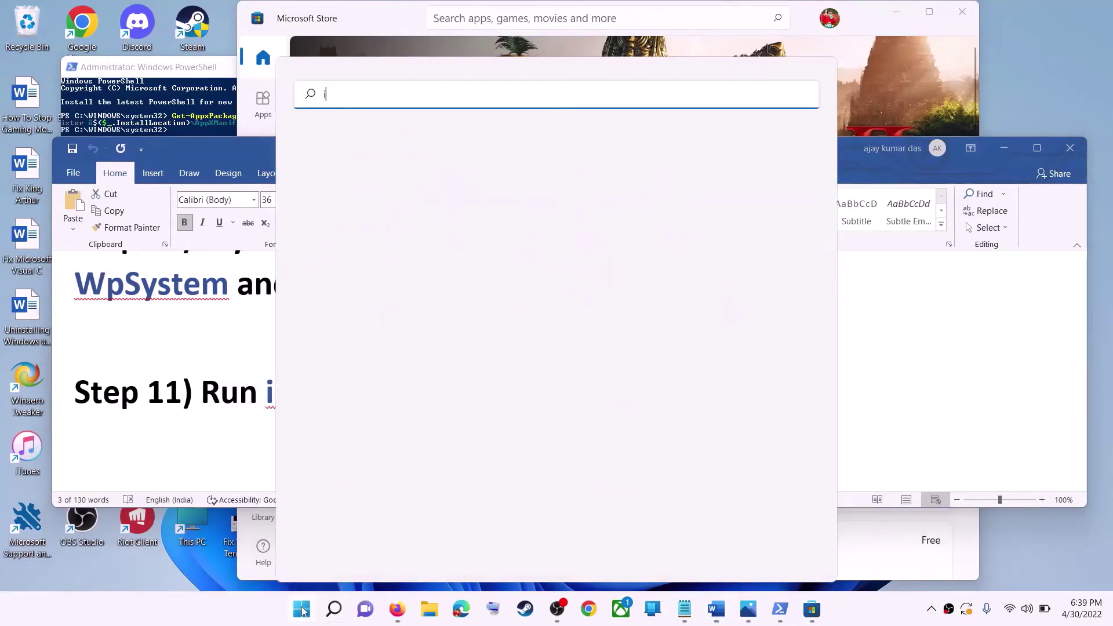
type("netc")
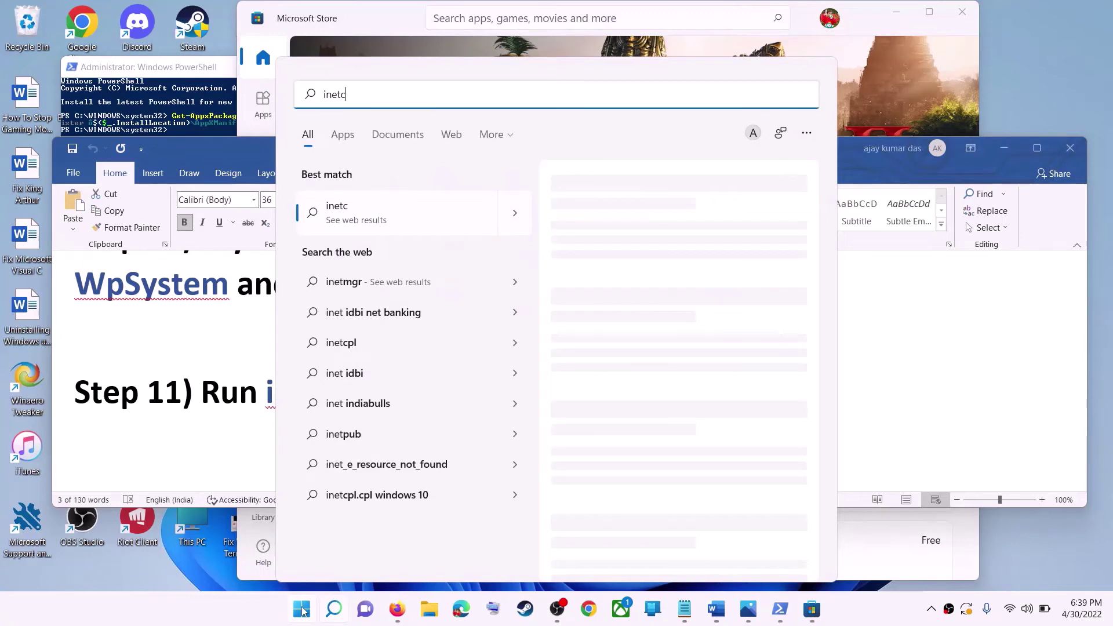
type("pl.cpl")
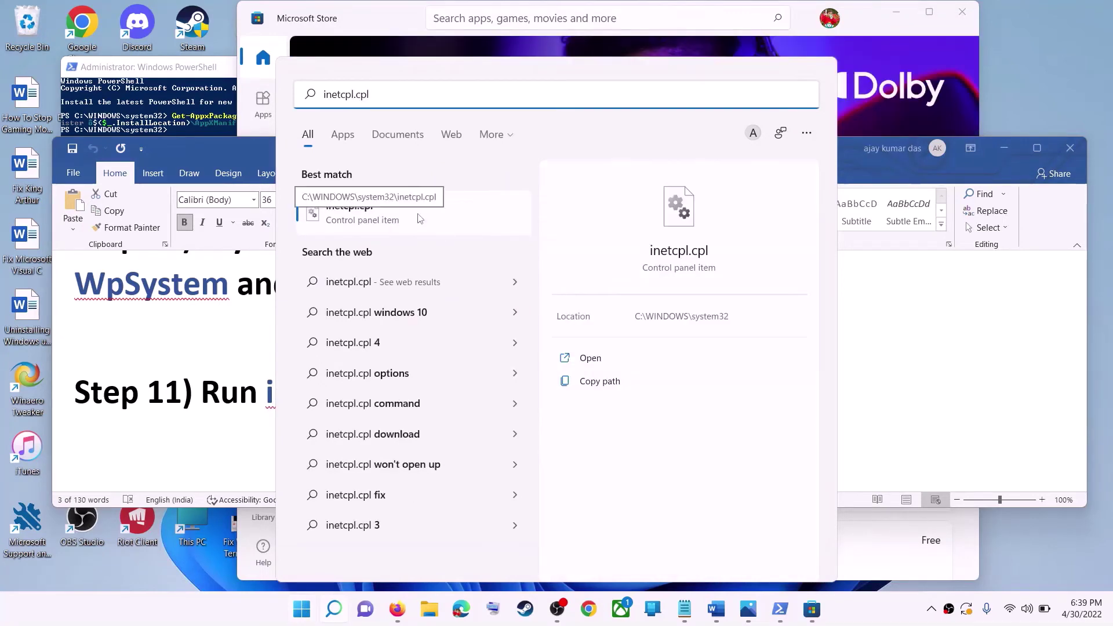
left_click(419, 218)
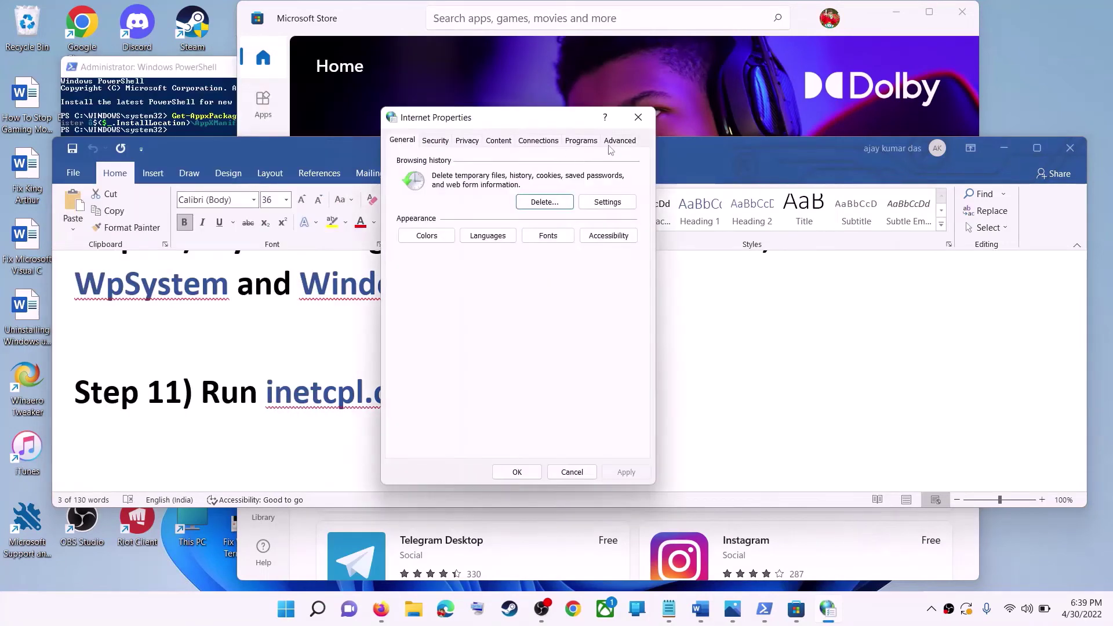
Examine the TLS options in the advanced Internet Properties settings and close the dialog without changes
left_click(619, 140)
scroll(565, 266, "down", 10)
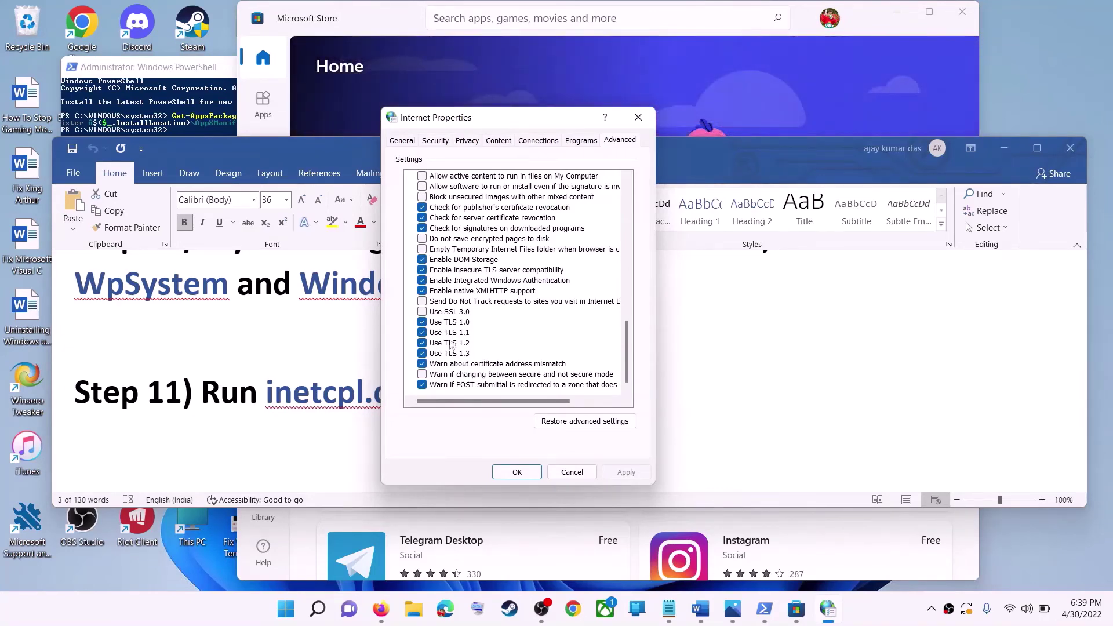
left_click(555, 472)
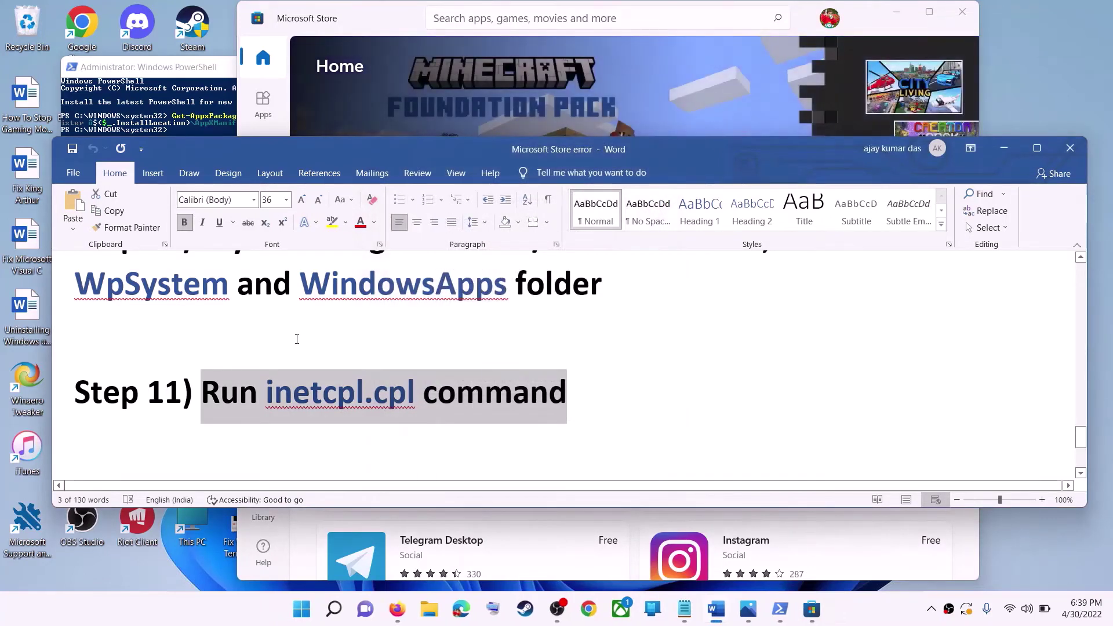
Go to Step 12 in the Word document and highlight "Update Windows to the latest version using media creation tool"
left_click(379, 368)
scroll(379, 368, "down", 3)
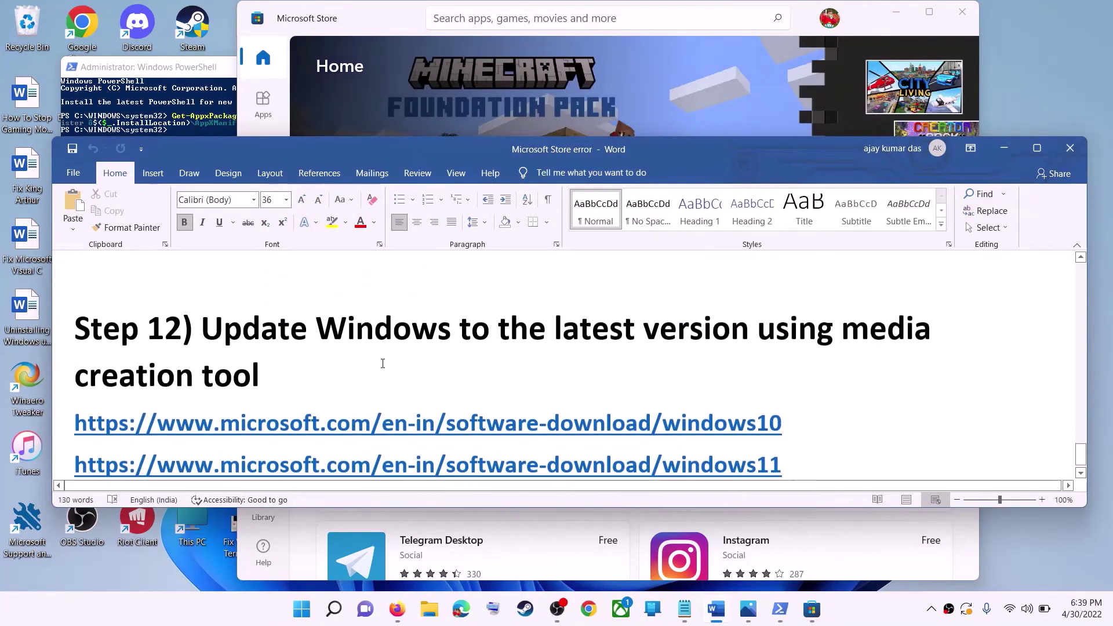
left_click_drag(212, 328, 768, 363)
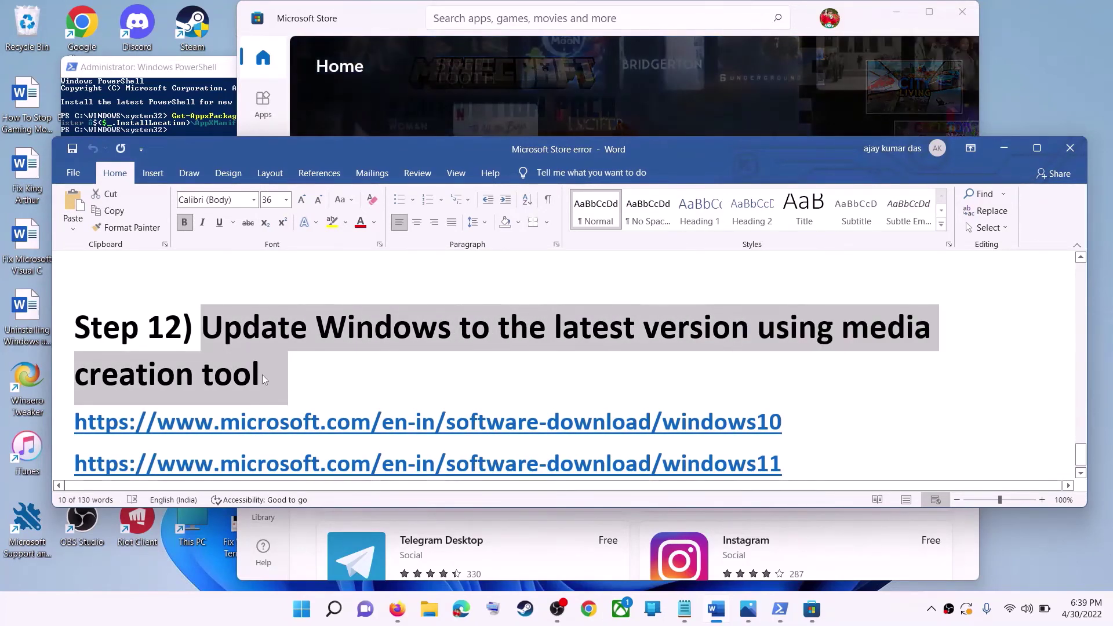
left_click(262, 374)
scroll(325, 375, "down", 1)
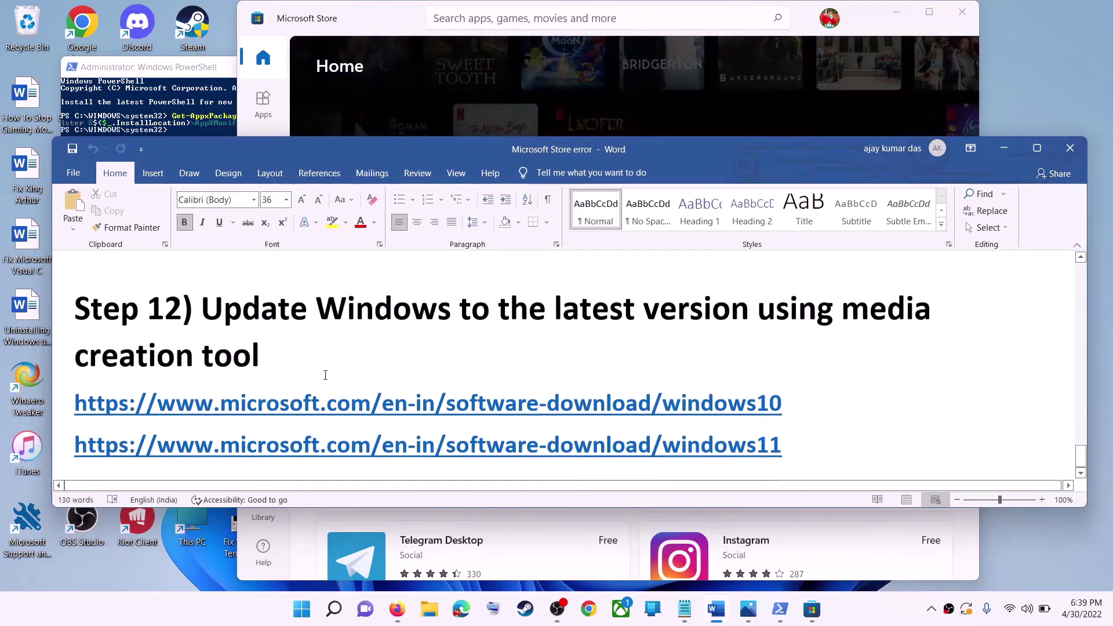
Highlight the Windows 10 and Windows 11 software download links in the Word documents
triple_click(805, 400)
triple_click(810, 445)
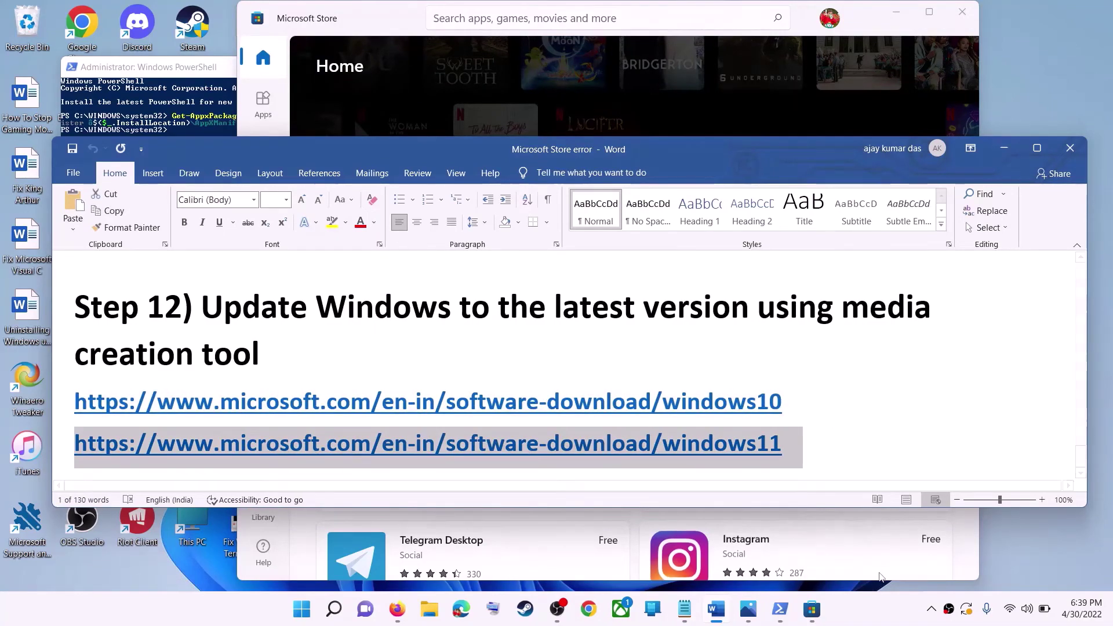
left_click(810, 444)
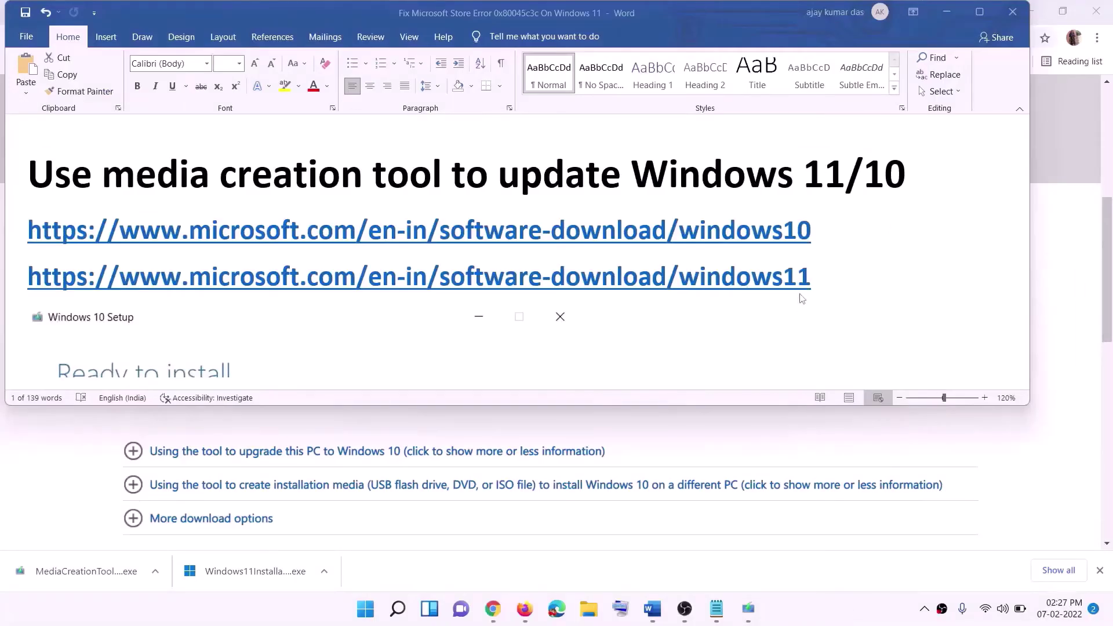
triple_click(800, 298)
triple_click(826, 229)
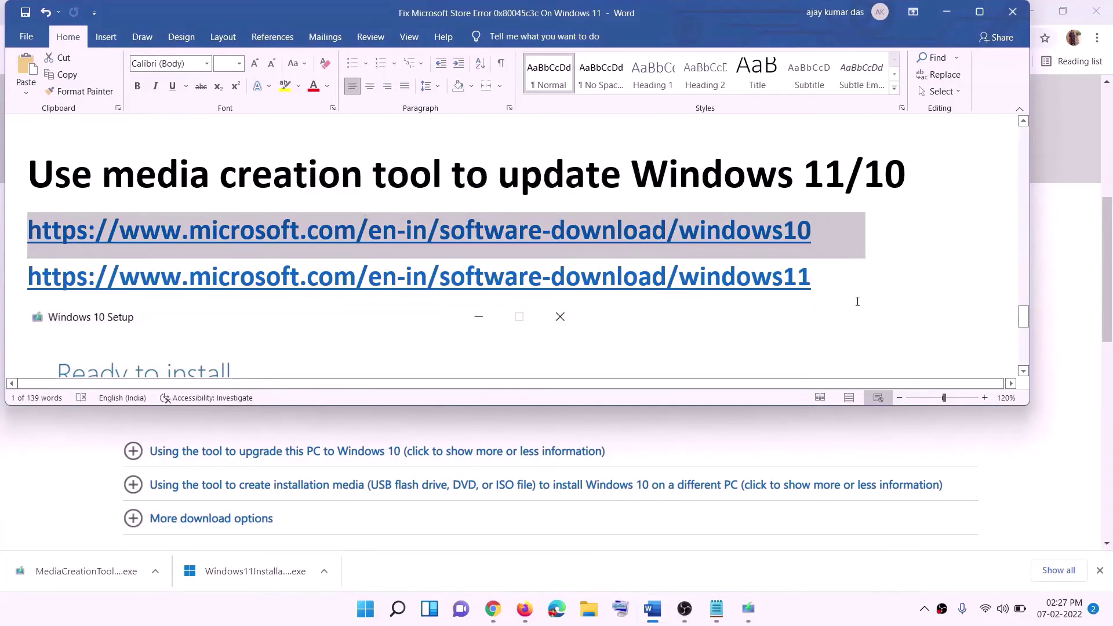
triple_click(828, 278)
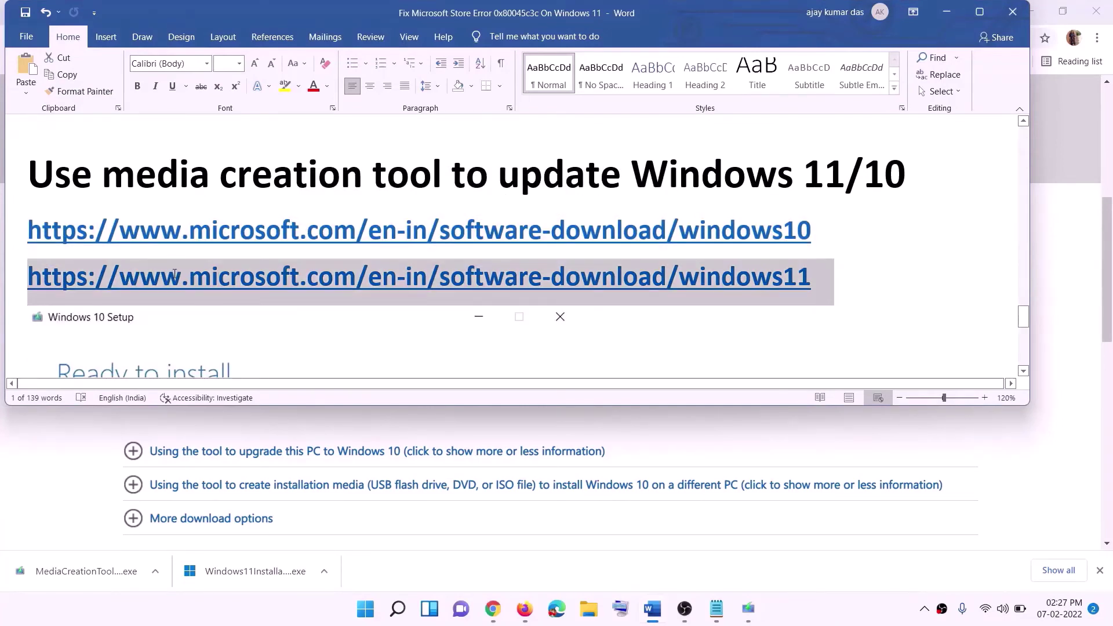
Switch to the Download Windows 10 page in Chrome and highlight the media creation tool text under "Create Windows 10 installation media"
left_click(945, 12)
scroll(472, 293, "up", 7)
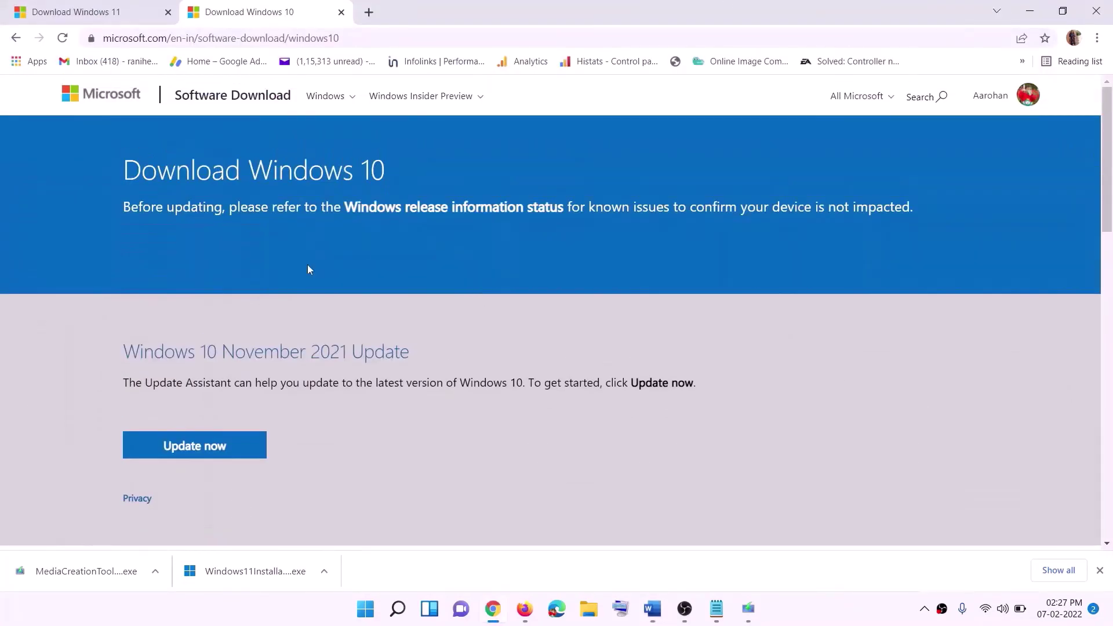
scroll(373, 320, "down", 5)
left_click_drag(132, 347, 248, 349)
scroll(248, 359, "down", 3)
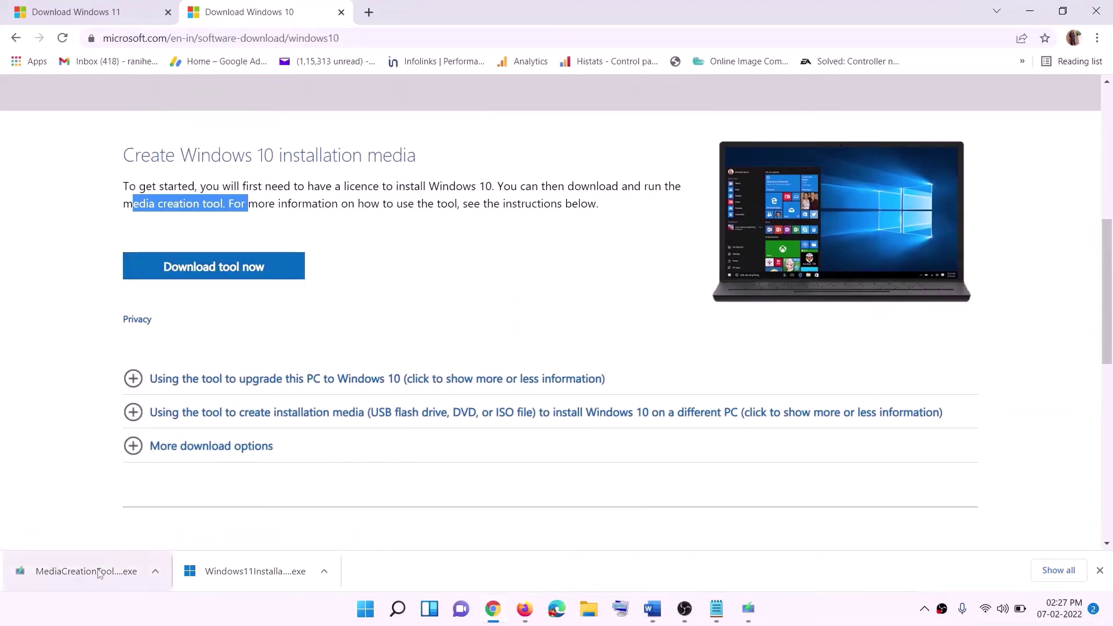
Accept the license terms in Windows 10 Setup and proceed with "Upgrade this PC now"
left_click(755, 615)
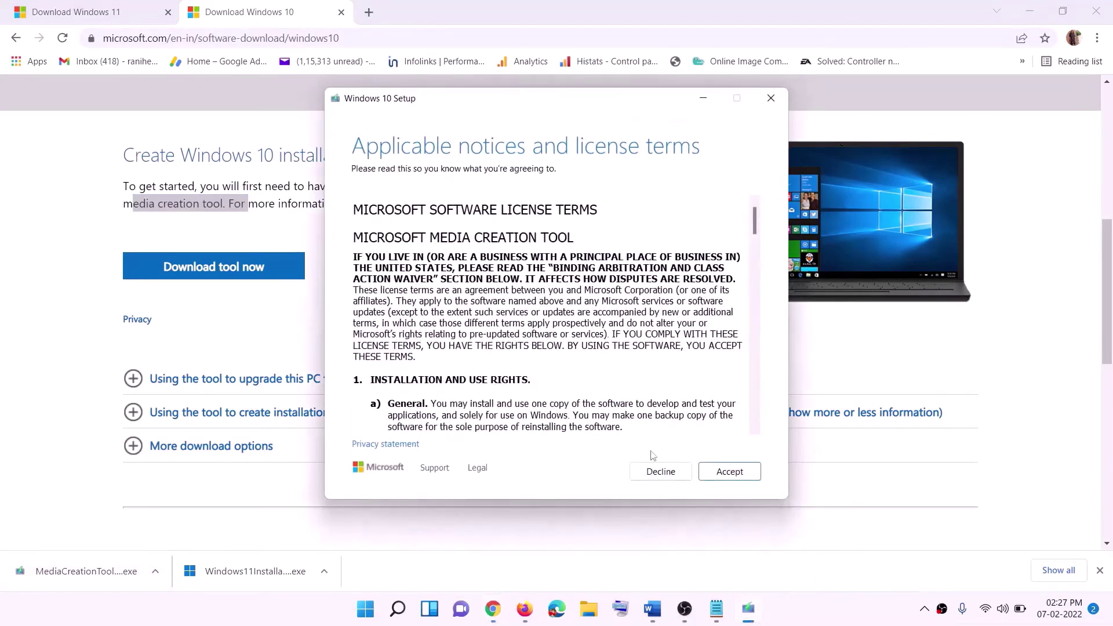
left_click(724, 472)
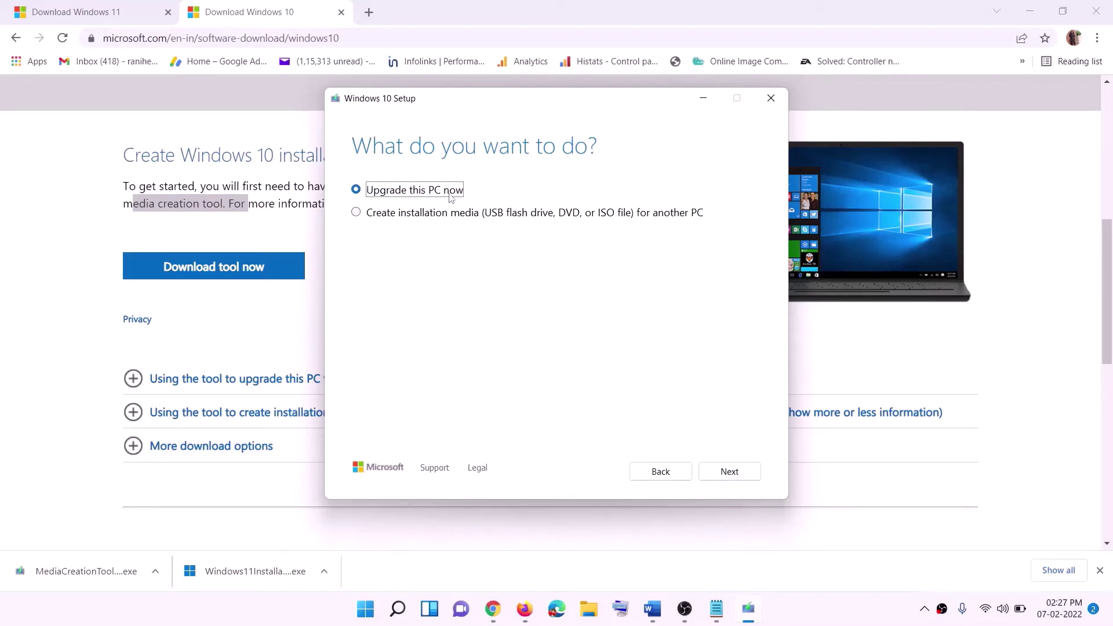
left_click(731, 471)
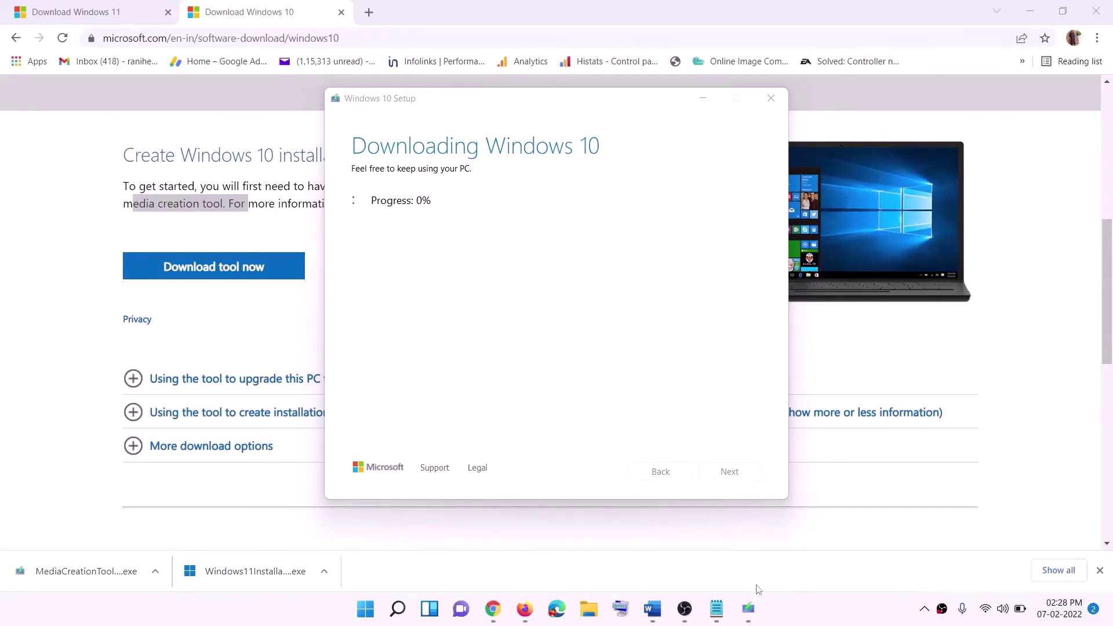
Switch to the Word document, maximize it, and review the Windows 10 "Ready to install" picture showing what to keep
left_click(662, 612)
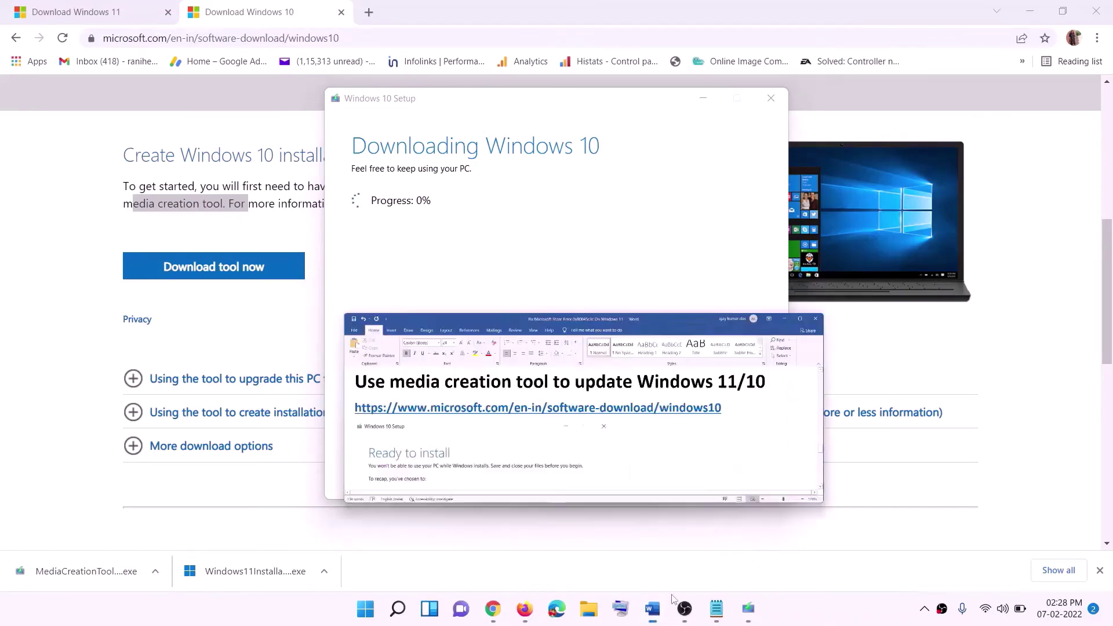
scroll(78, 271, "down", 1)
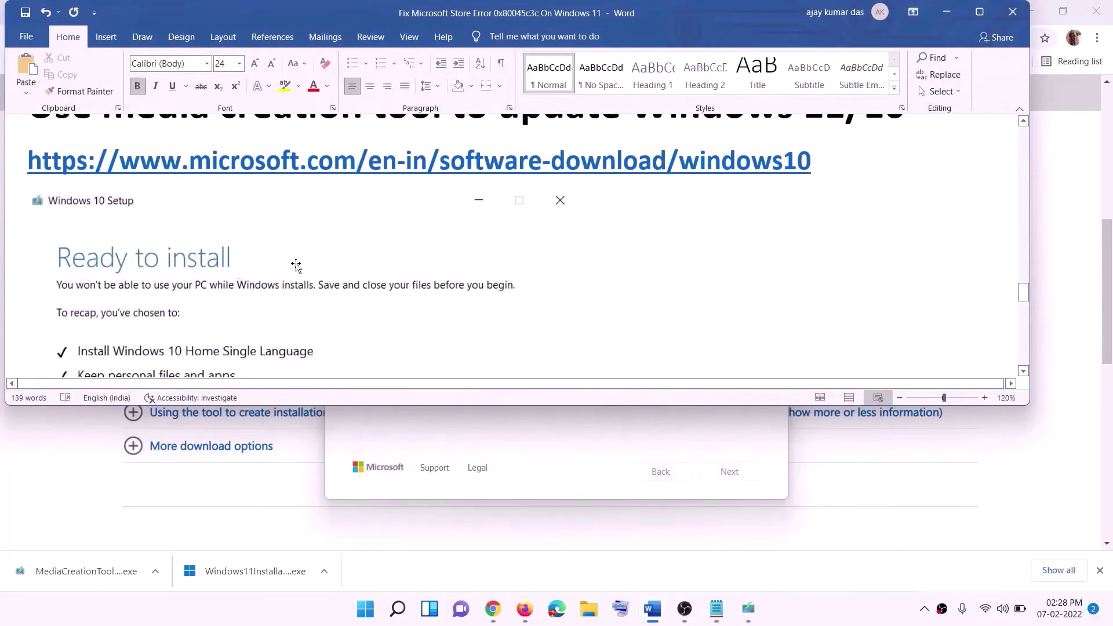
left_click(979, 12)
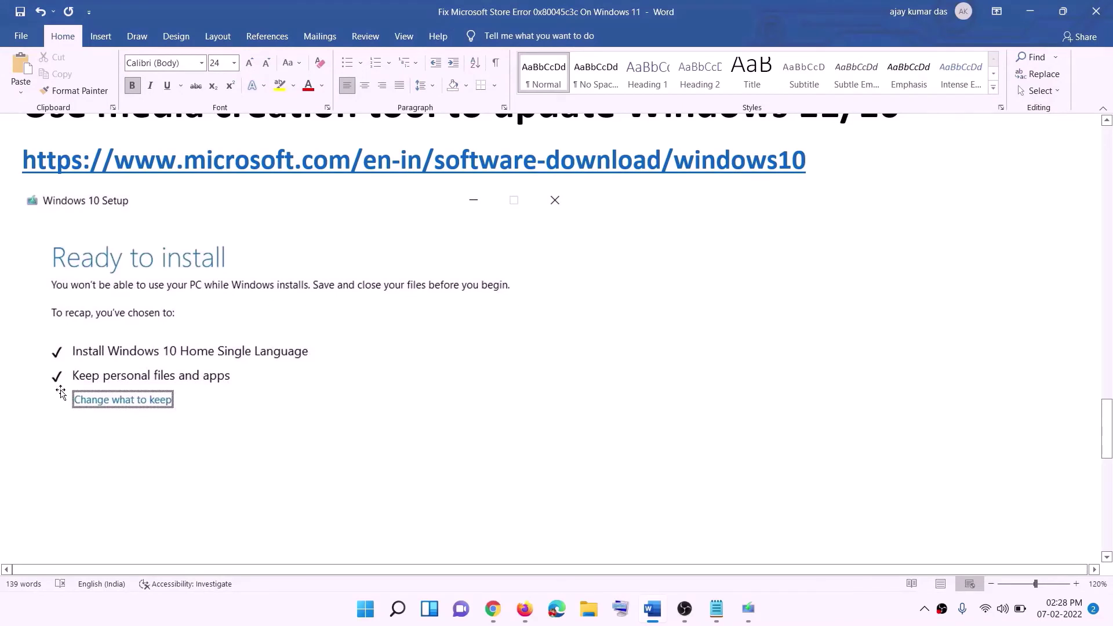
scroll(522, 400, "down", 3)
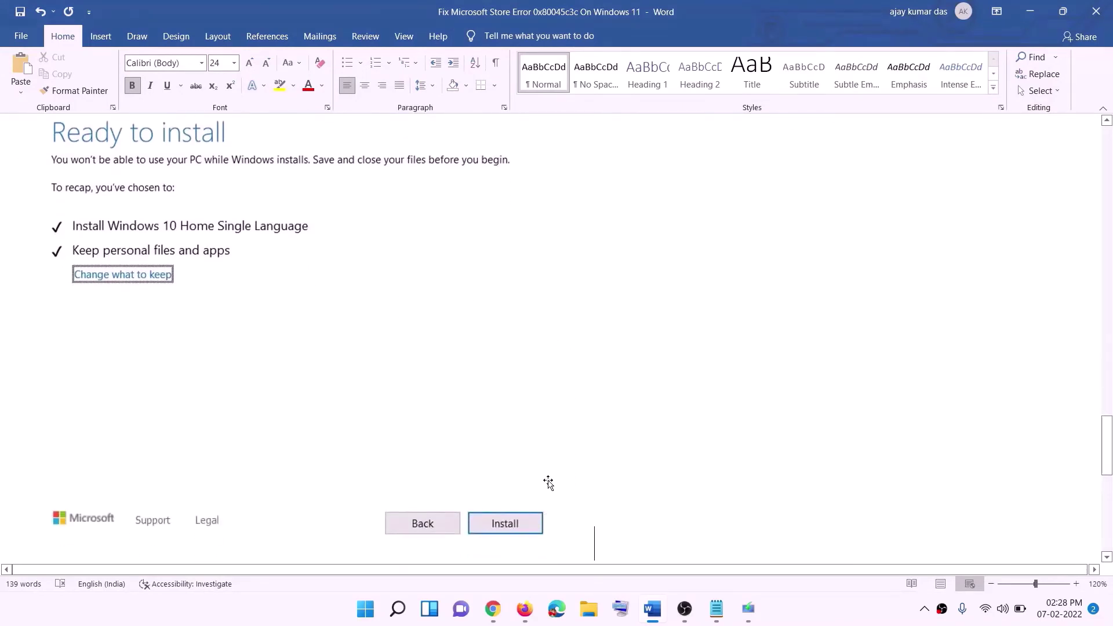
scroll(455, 360, "up", 1)
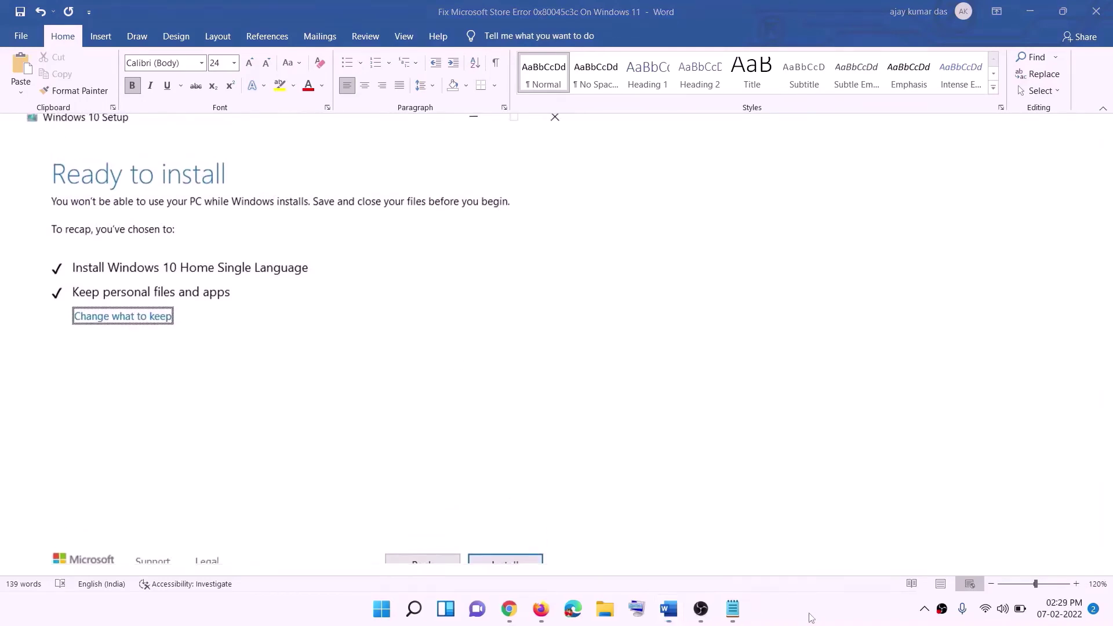
Switch to the Download Windows 11 page in Chrome, and download and run the media creation tool under "Create Windows 11 Installation Media"
left_click(509, 610)
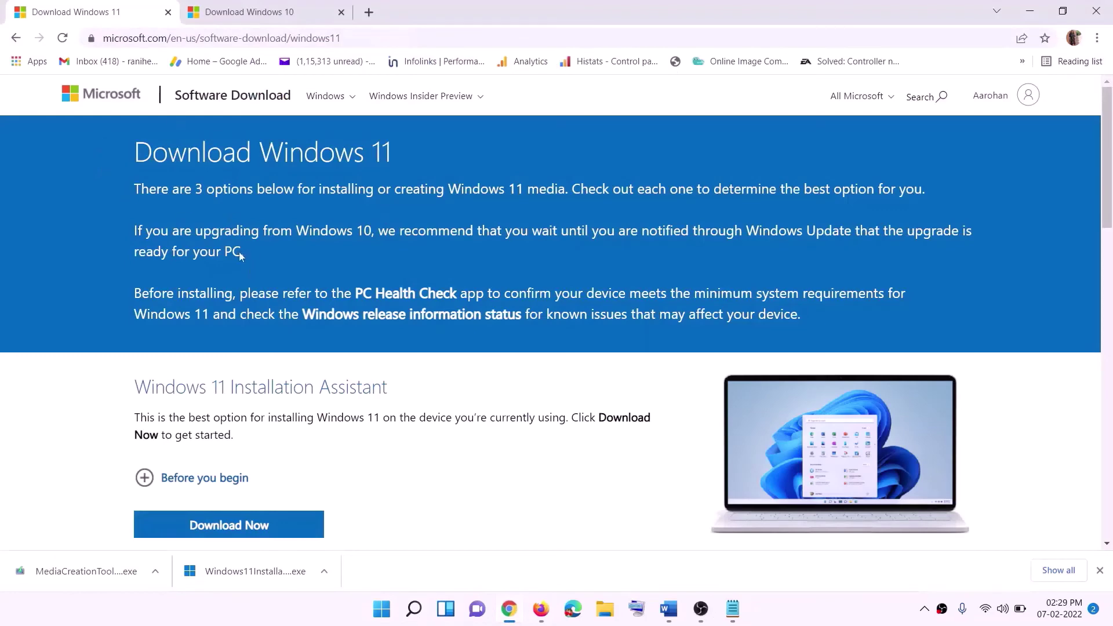
scroll(351, 393, "down", 5)
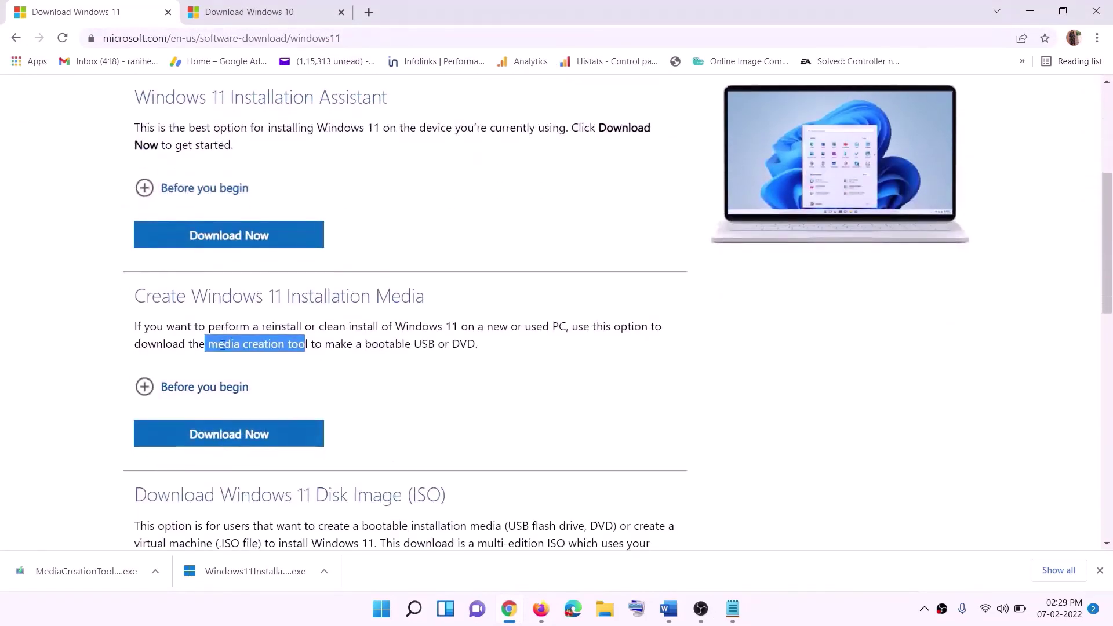
left_click_drag(208, 344, 323, 343)
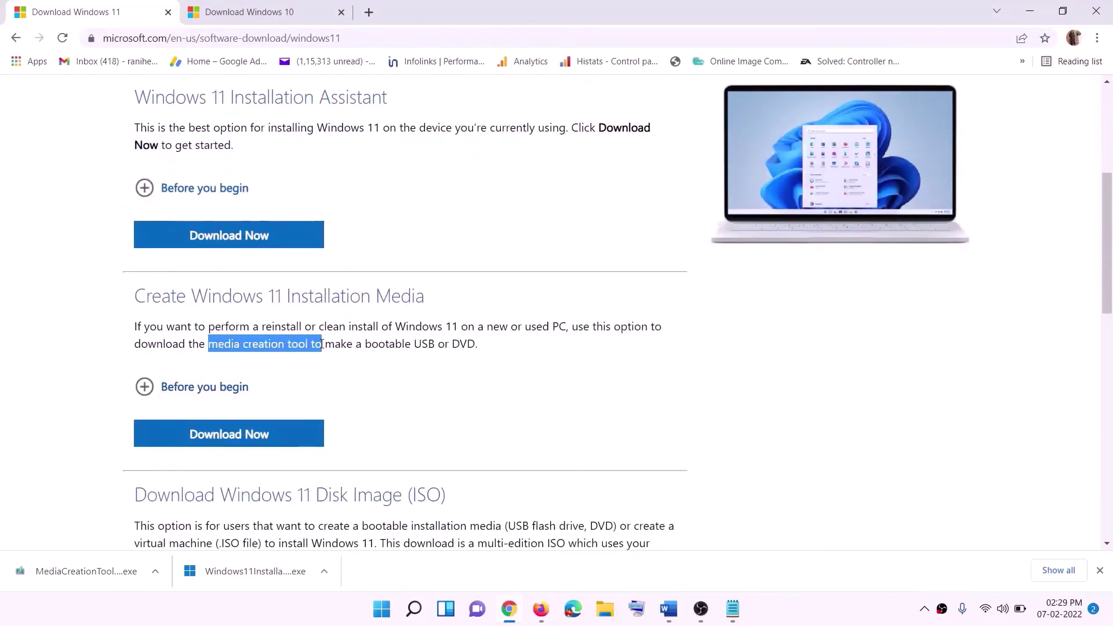
left_click(222, 439)
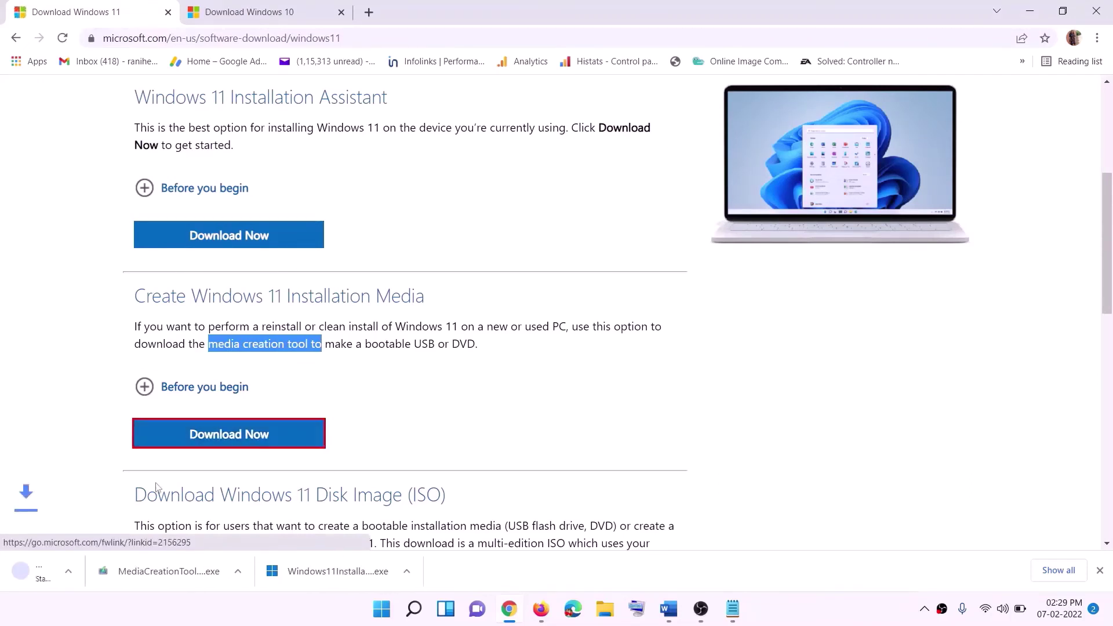
left_click(43, 582)
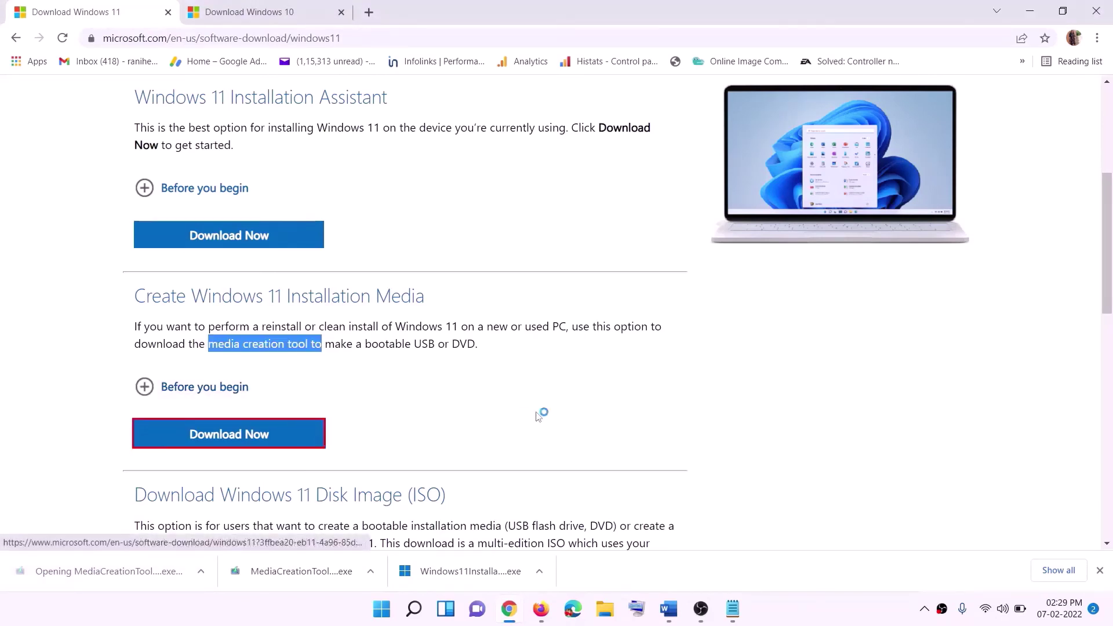
left_click(496, 430)
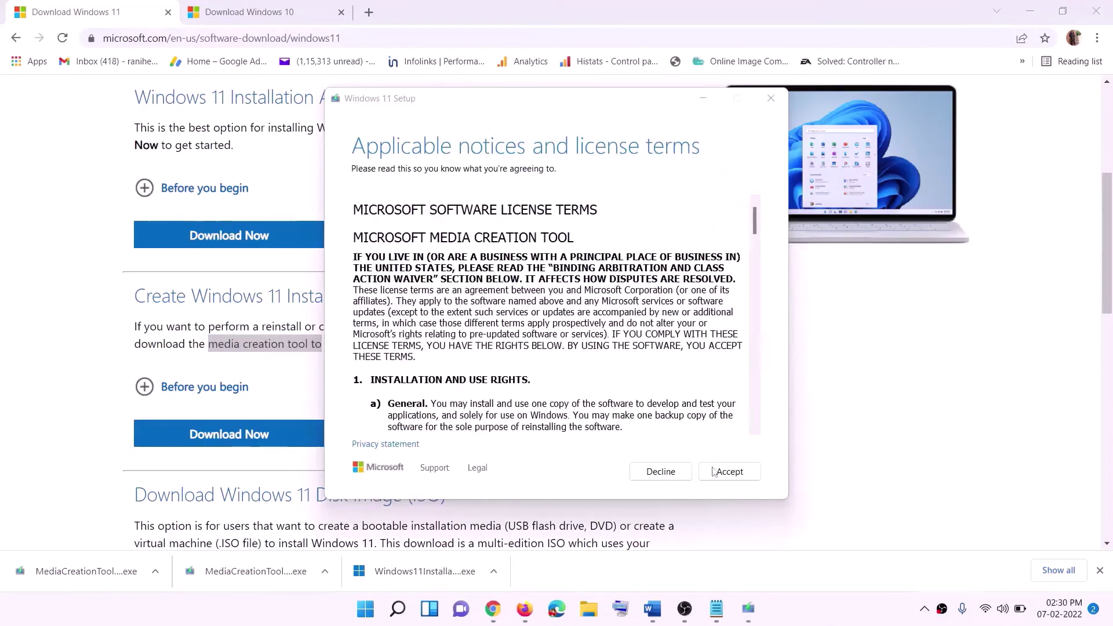
Accept the license terms in Windows 11 Setup and proceed with the recommended language and edition, using ISO file as the media
left_click(714, 471)
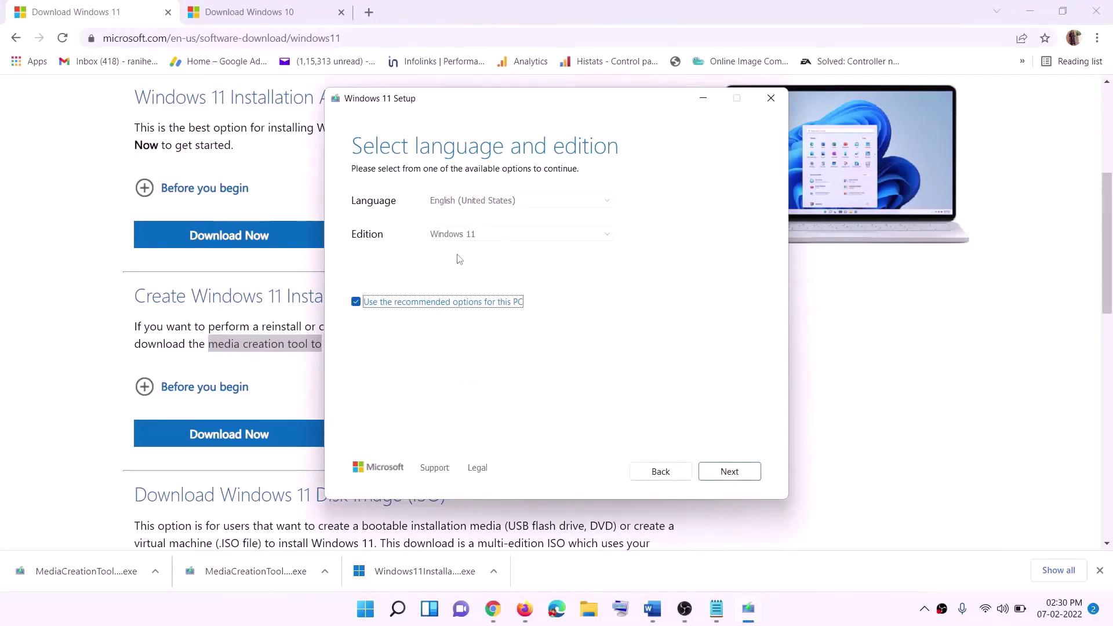
left_click(721, 470)
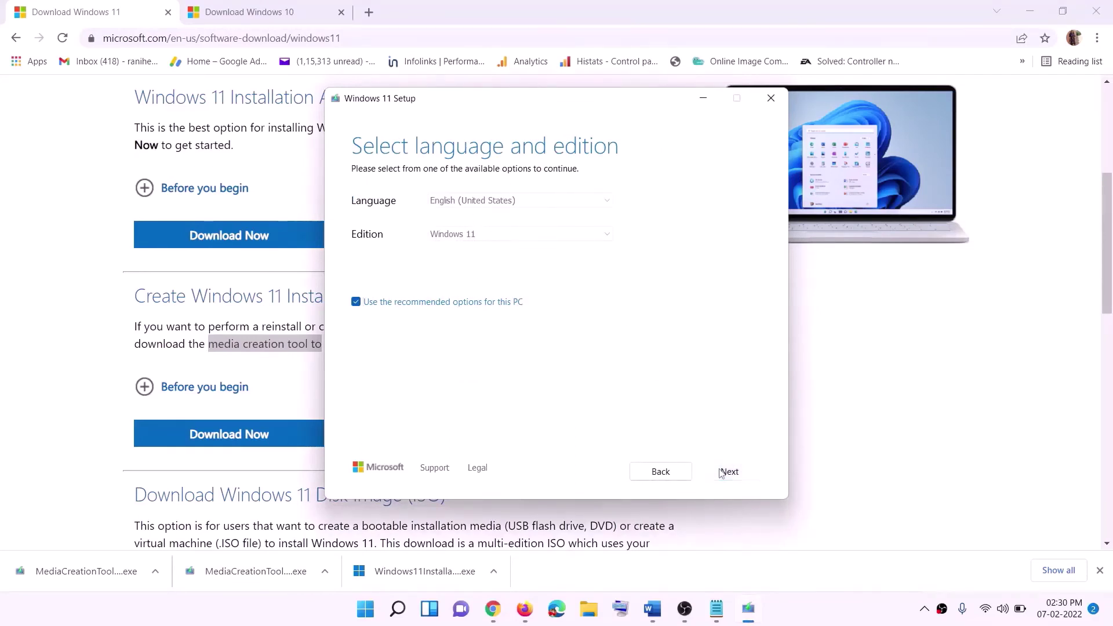
left_click(396, 250)
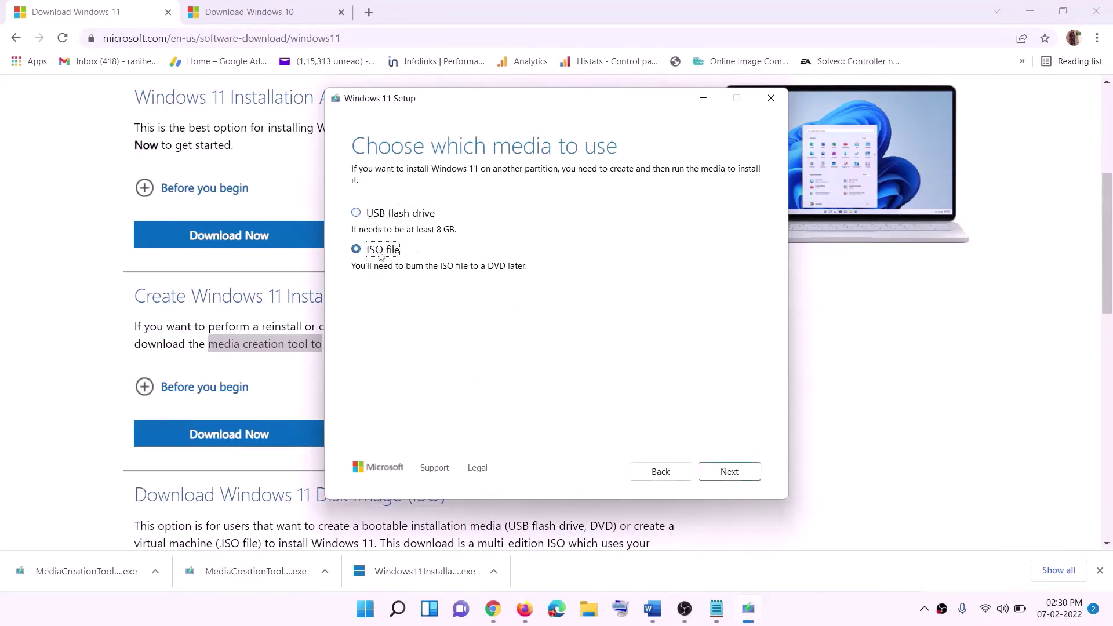
key("Return")
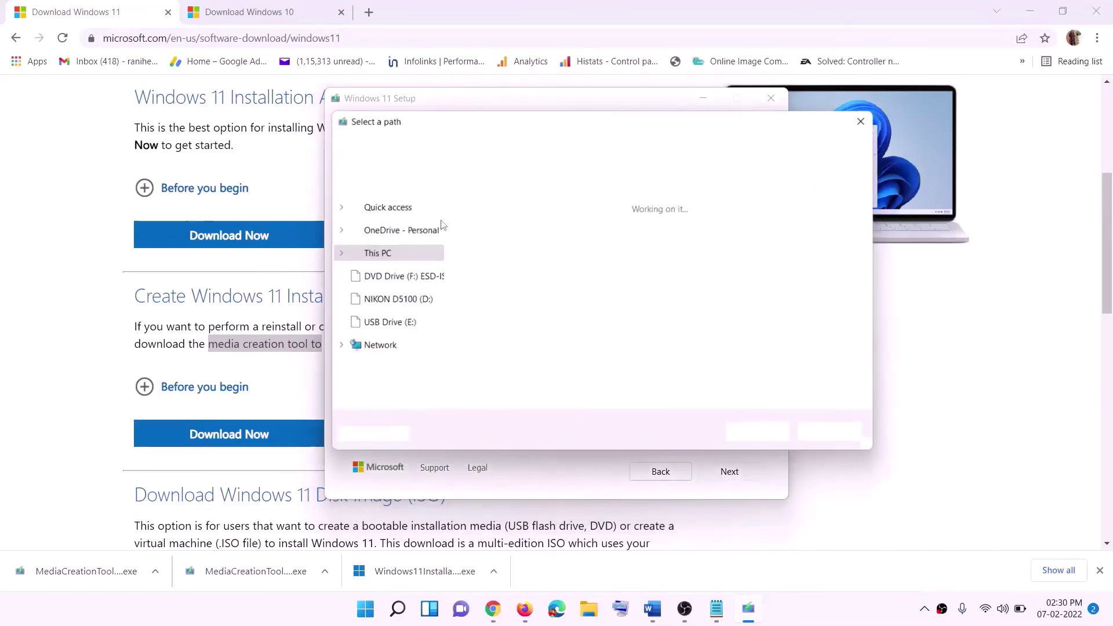
Save the Windows 11 ISO file to the Desktop under the name Windows
scroll(385, 293, "up", 1)
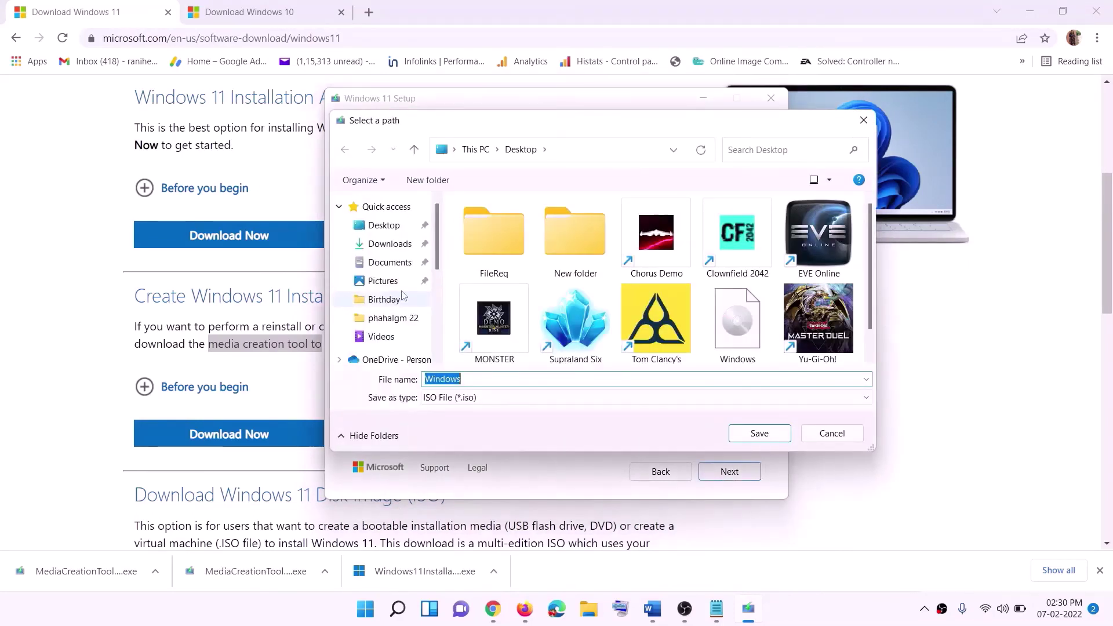
left_click(383, 228)
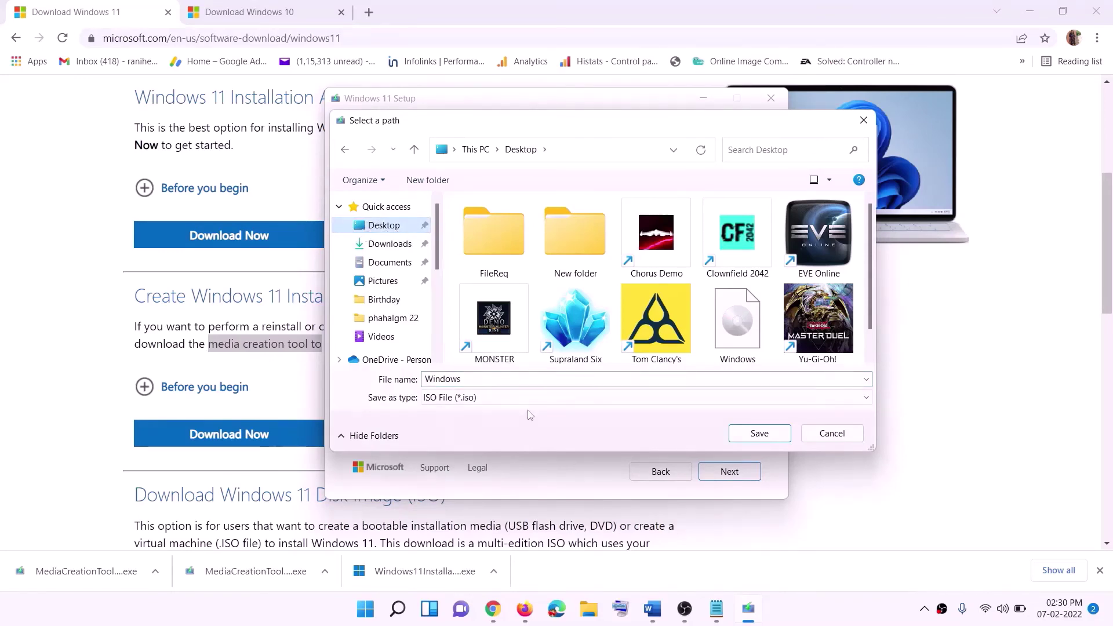
left_click(759, 434)
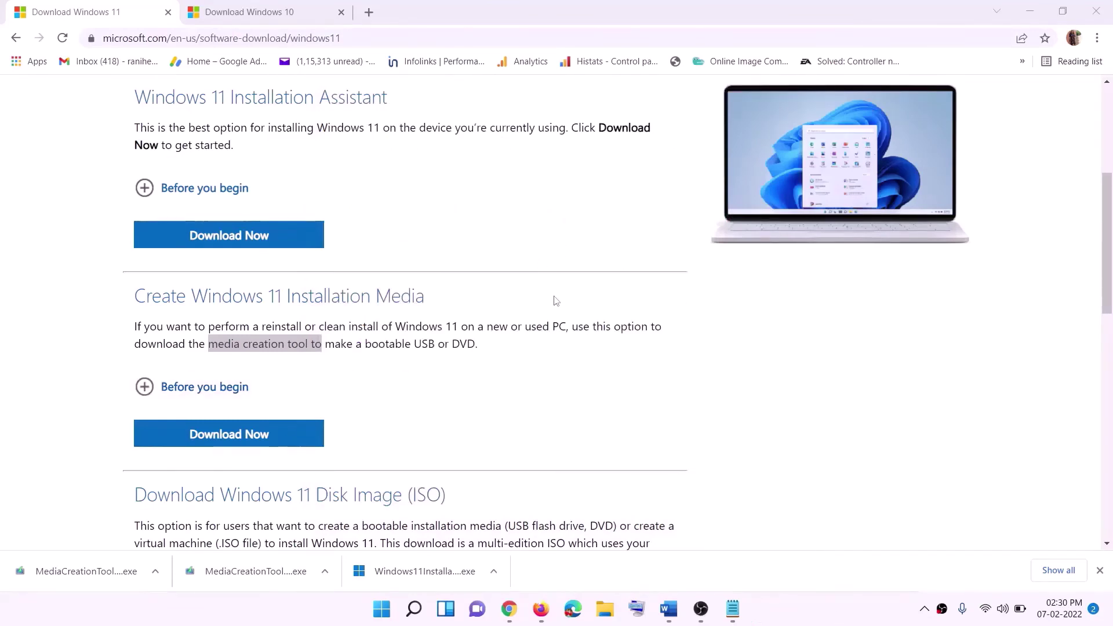
Show the desktop, move the Windows ISO file to a free spot among the icons, and open it
key("super+d")
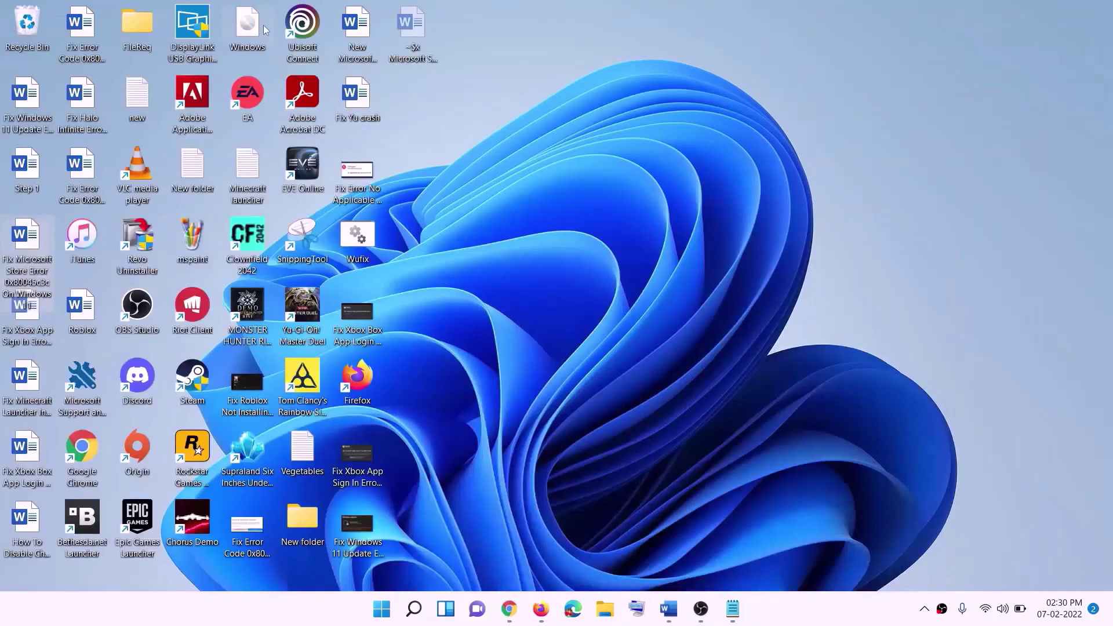
left_click_drag(263, 29, 440, 336)
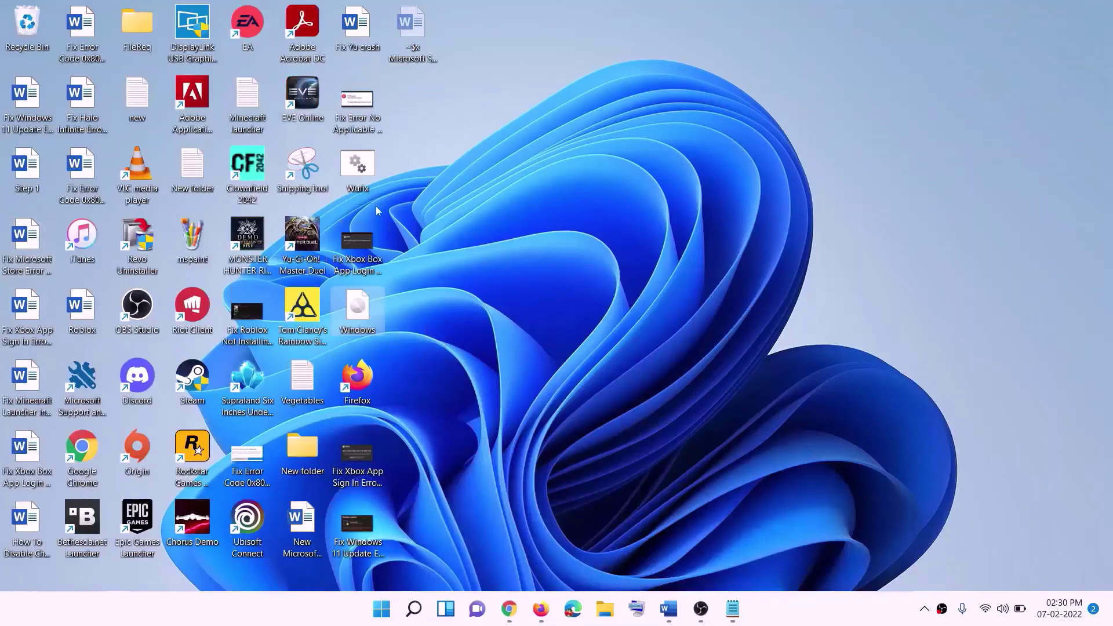
double_click(358, 313)
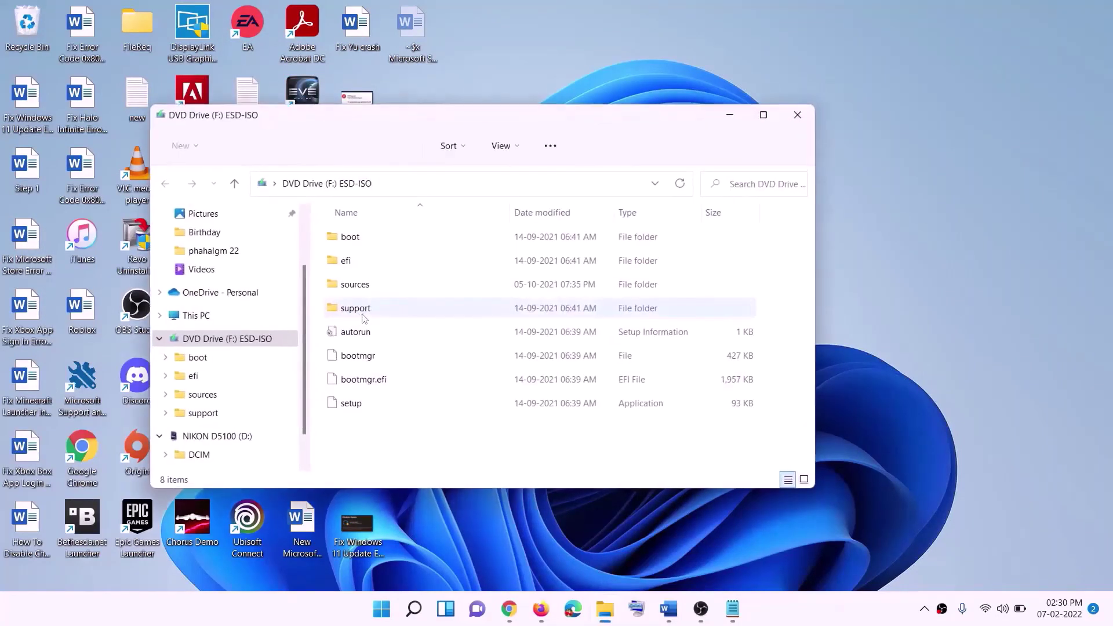
Run the setup application from the ESD-ISO drive and continue past the Install Windows 11 page
left_click(353, 405)
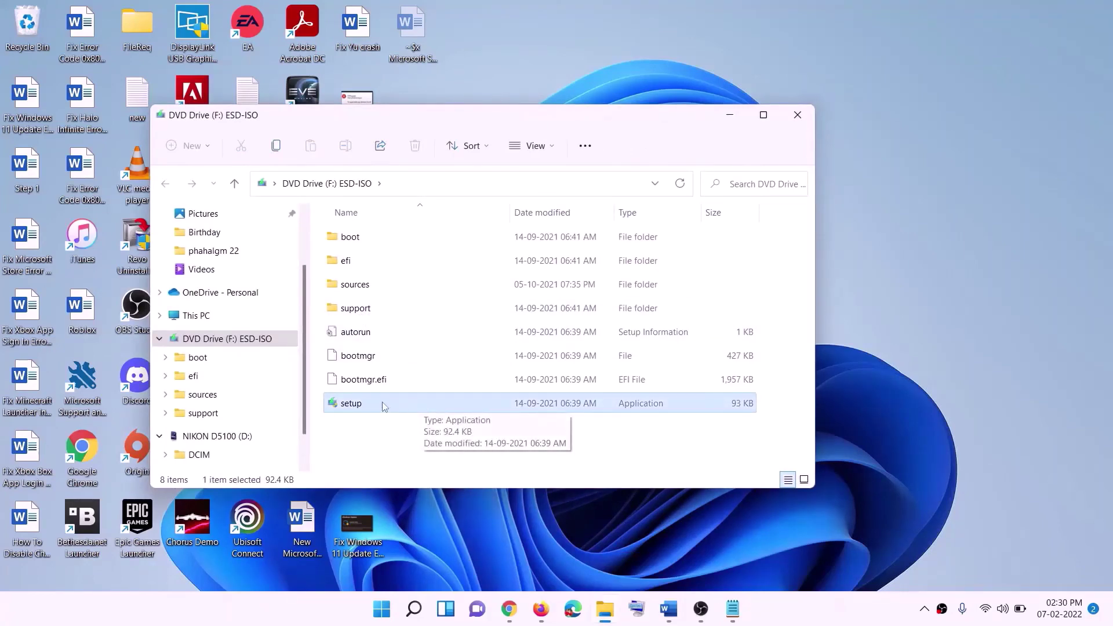
double_click(423, 405)
left_click(446, 457)
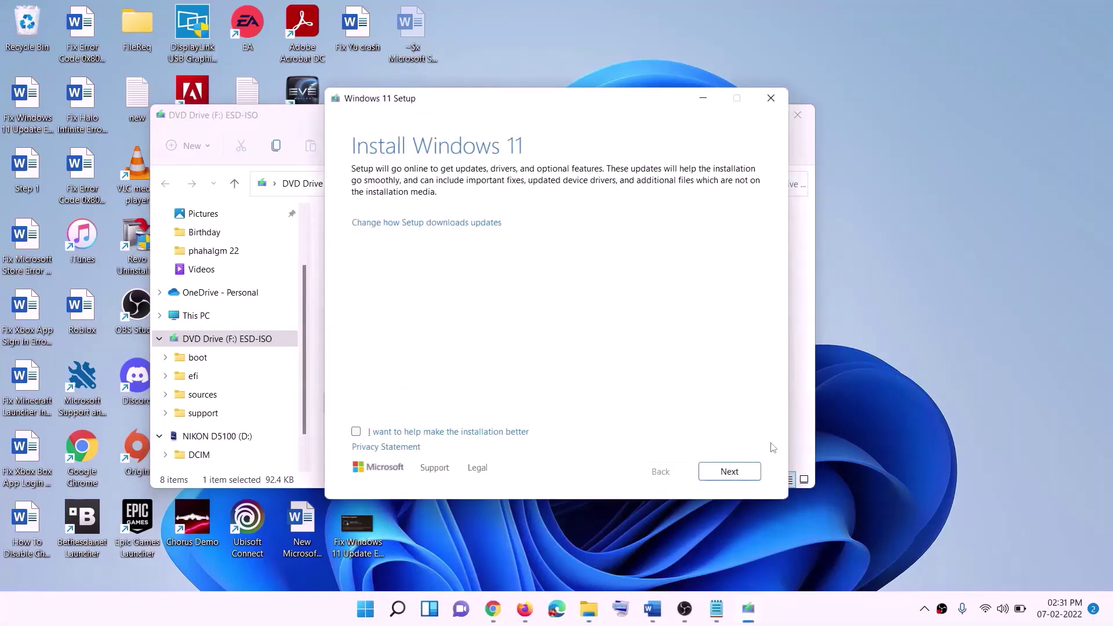
left_click(731, 472)
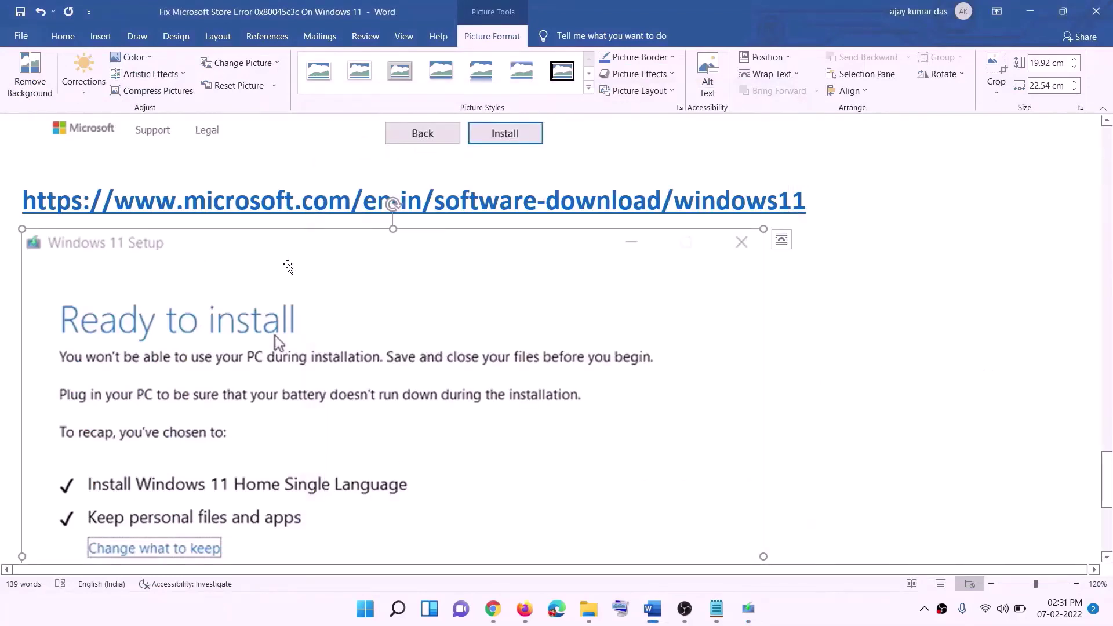
Review the Windows 11 "Ready to install" picture in the Word document, including the option to keep personal files and apps
scroll(254, 276, "down", 3)
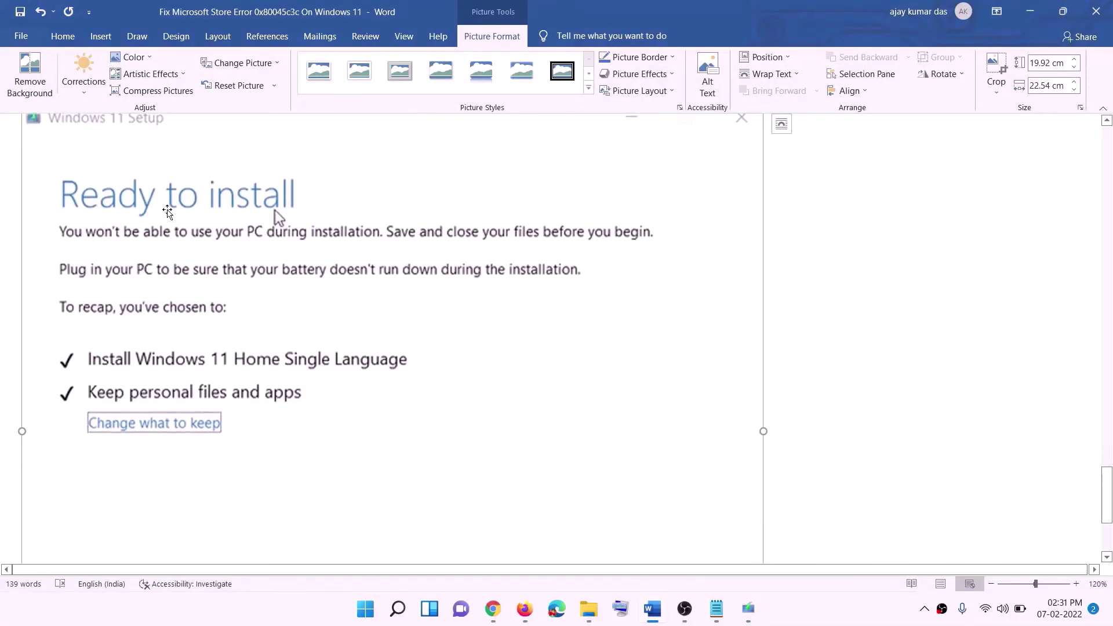
scroll(197, 376, "down", 1)
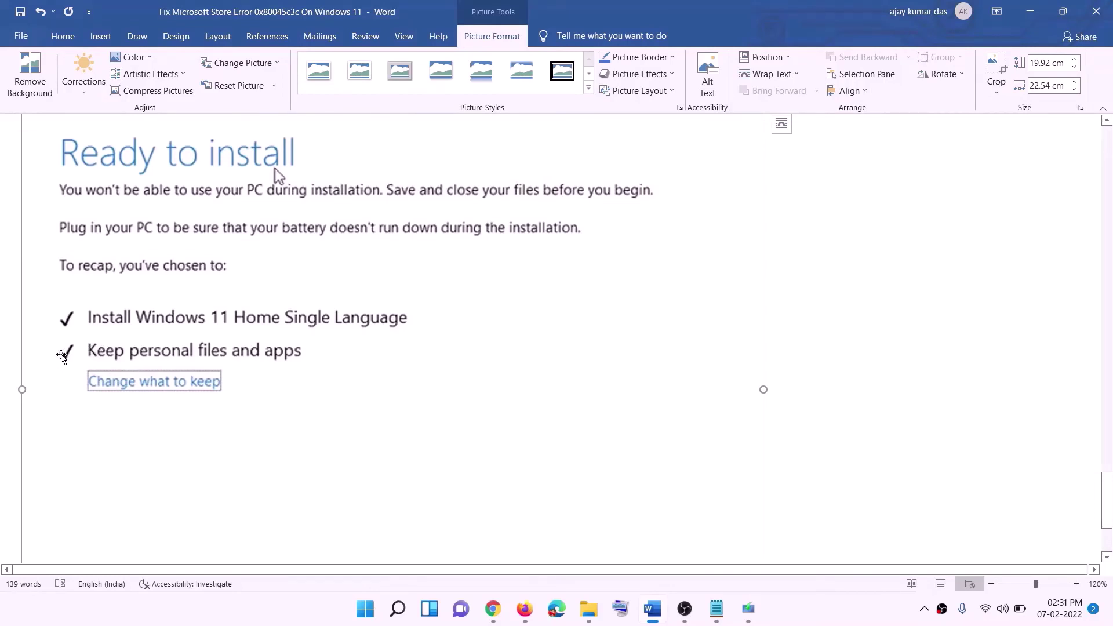
scroll(414, 362, "down", 1)
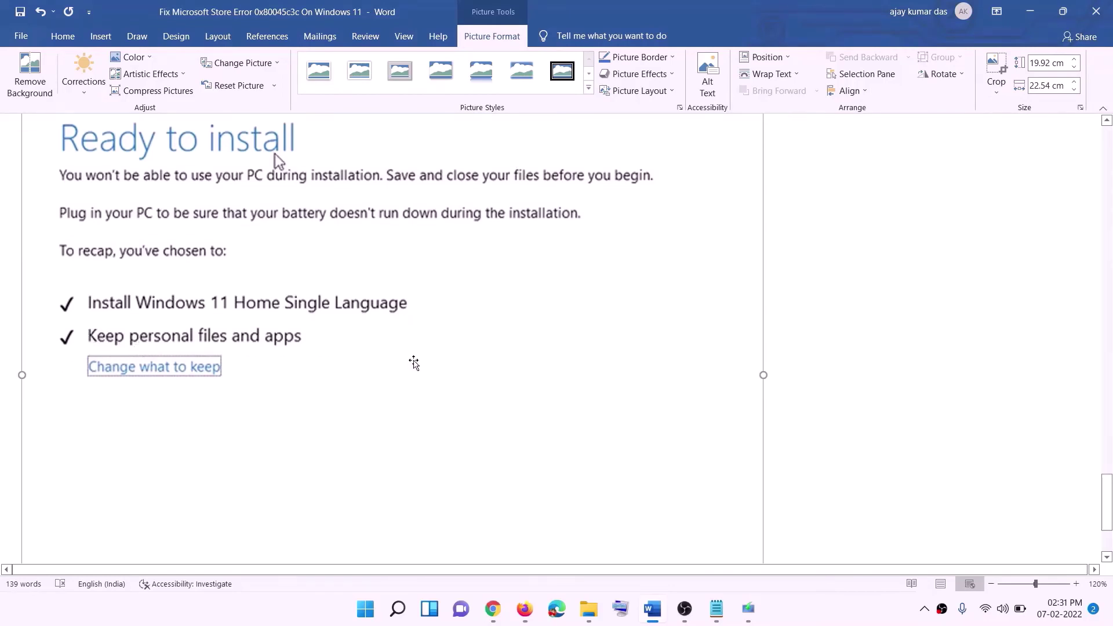
scroll(414, 362, "down", 3)
scroll(591, 434, "up", 6)
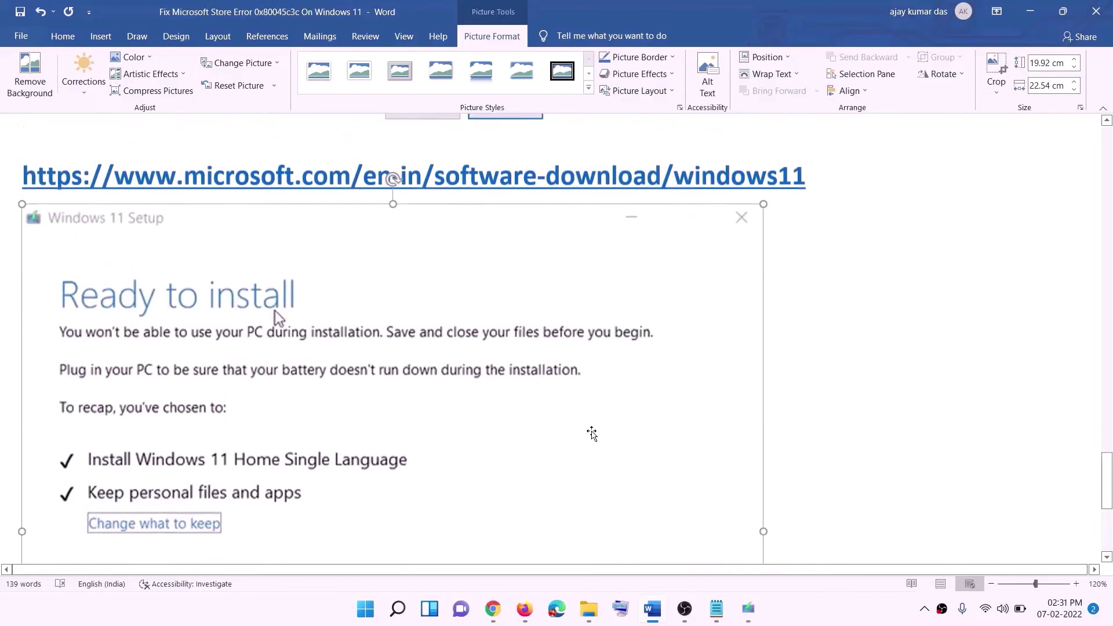
scroll(591, 434, "up", 1)
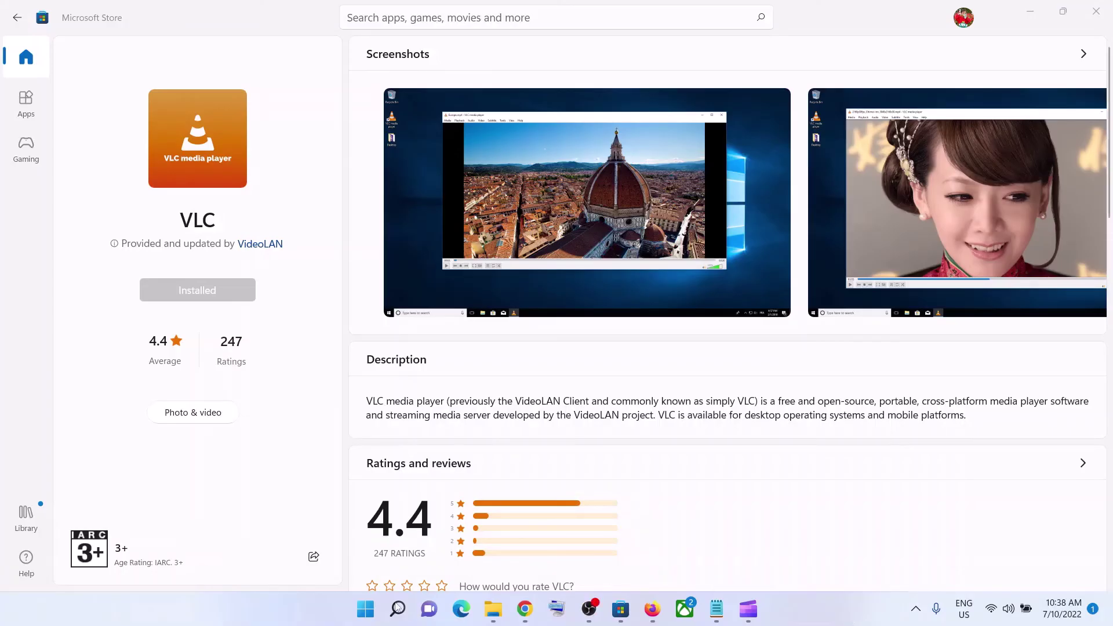
Search Windows for "vlc", launch VLC media player to check that it opens, and minimize it
left_click(365, 618)
type("vlc")
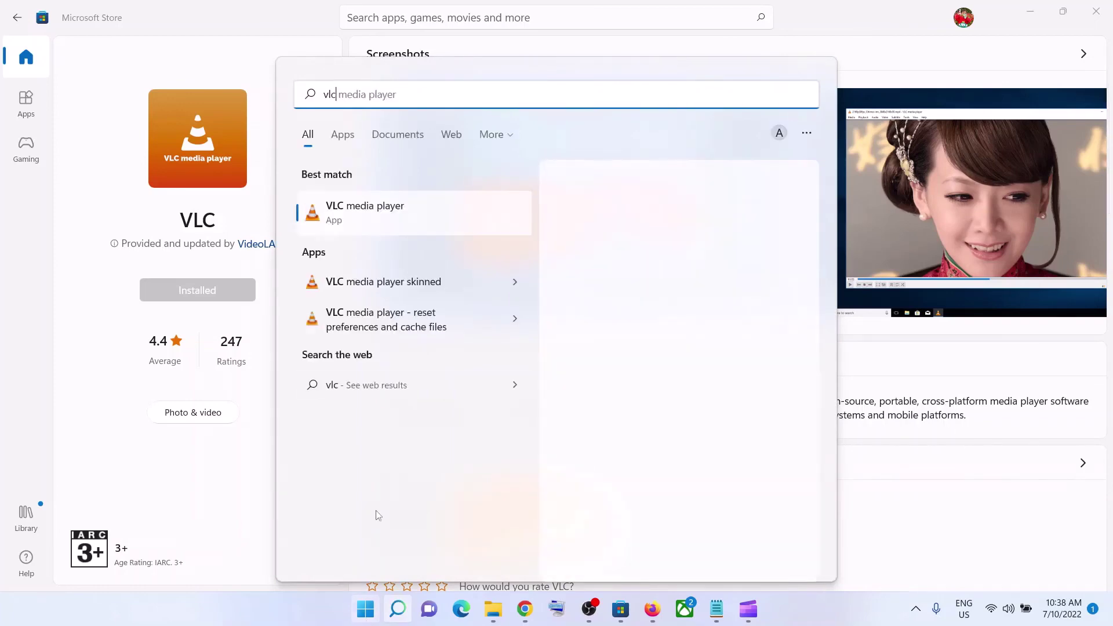
left_click(418, 223)
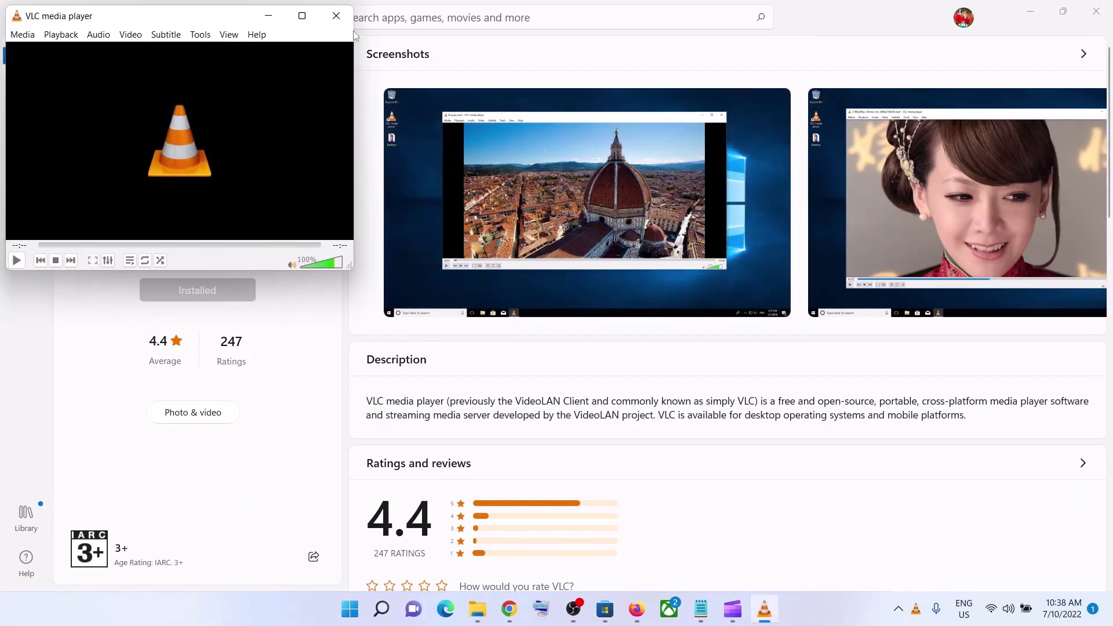
left_click(268, 16)
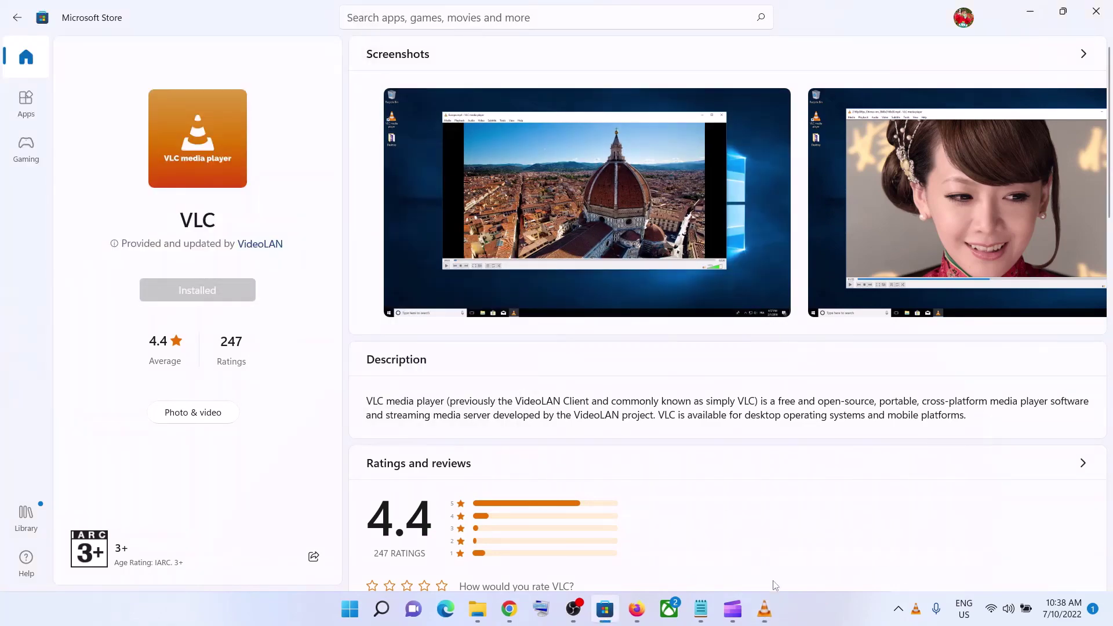